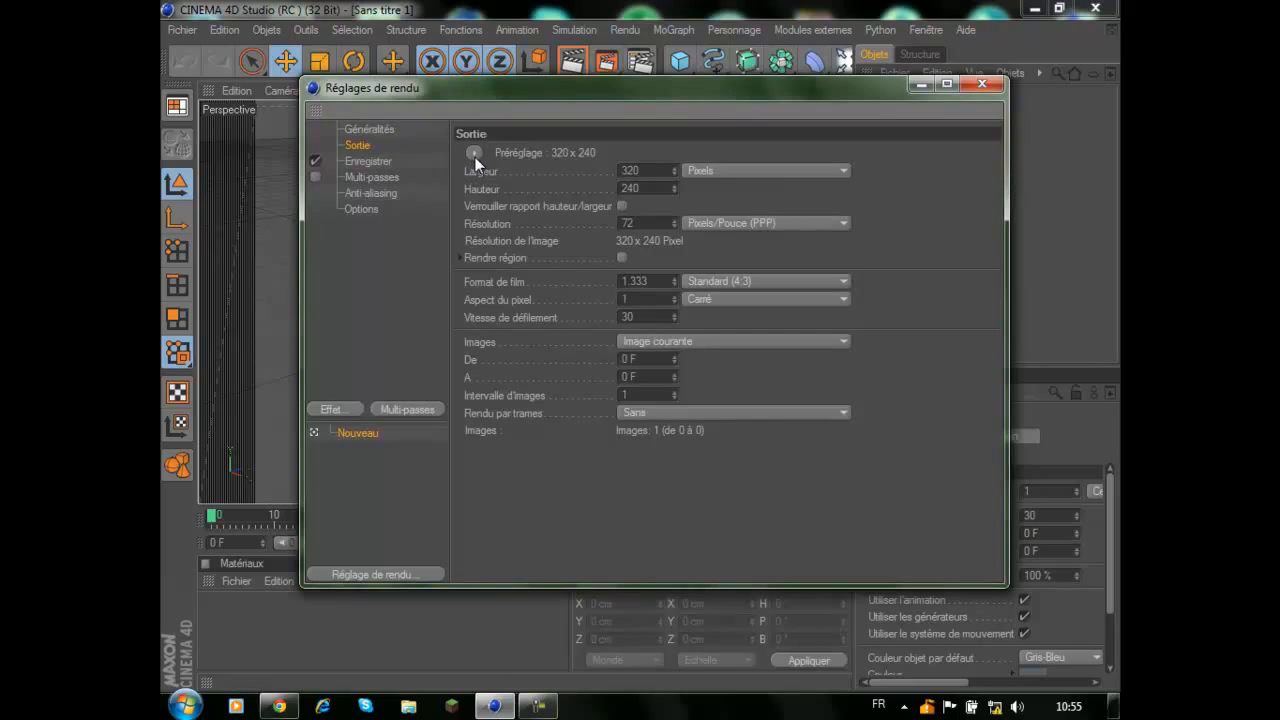
Step: Set the render output size to the 1024 x 768 screen preset
left_click(474, 154)
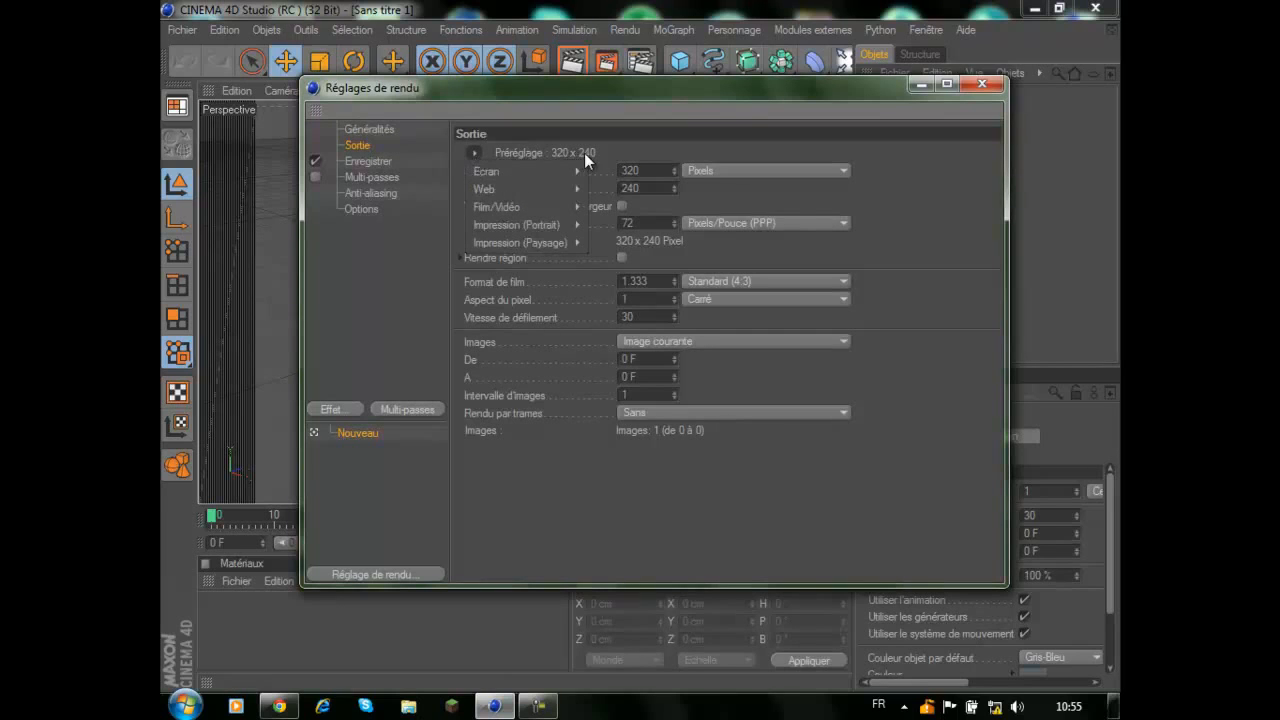
mouse_move(568, 172)
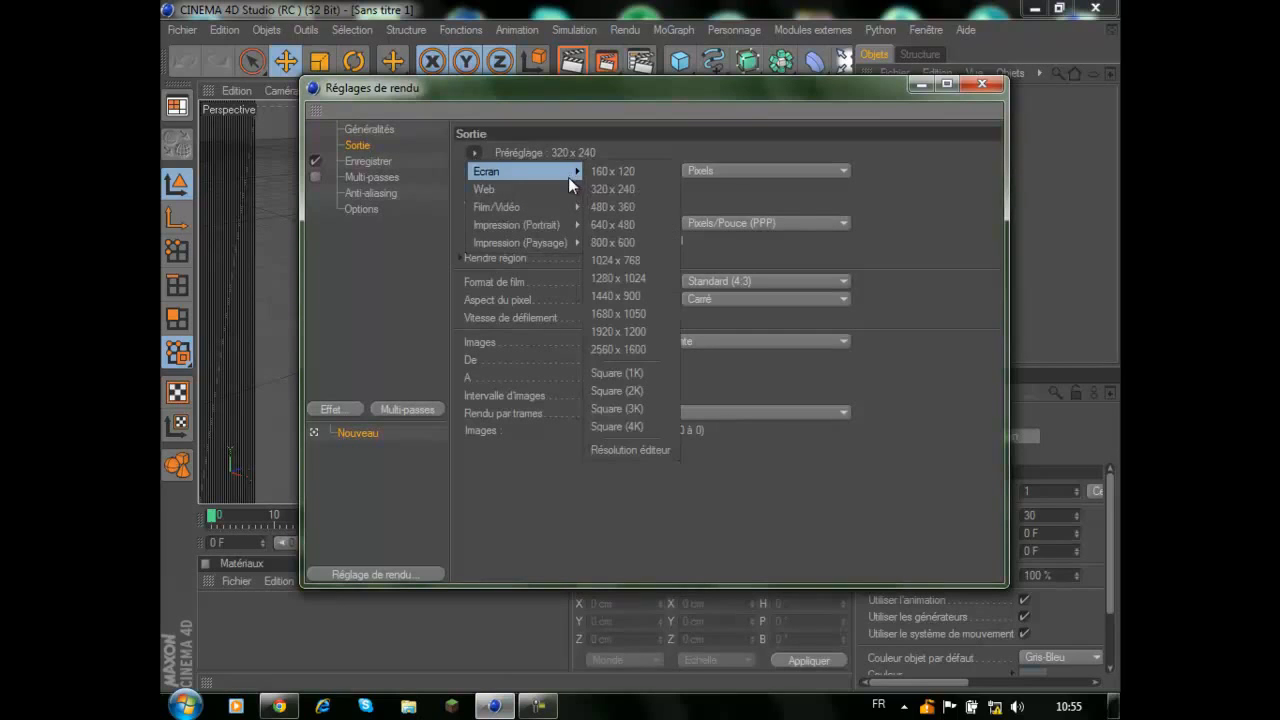
left_click(652, 260)
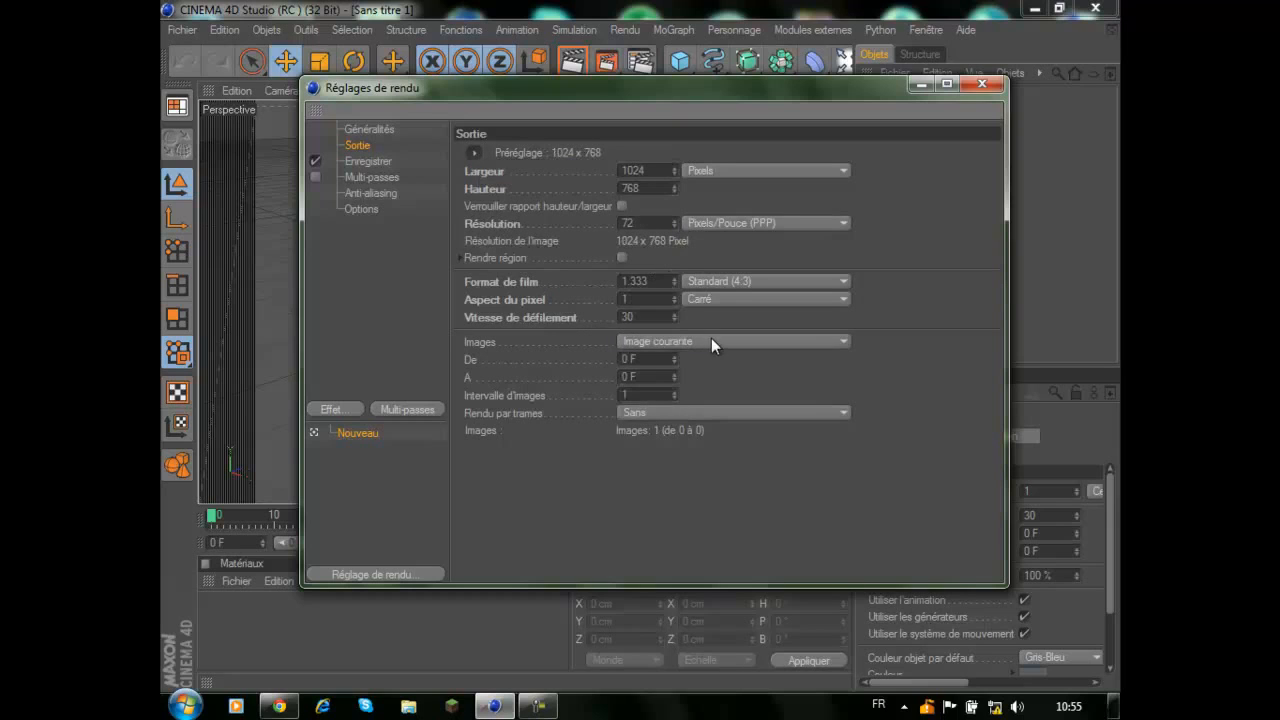
Step: Set the rendered image to save on the Desktop (Bureau) as "tuto" in PNG format
left_click(379, 160)
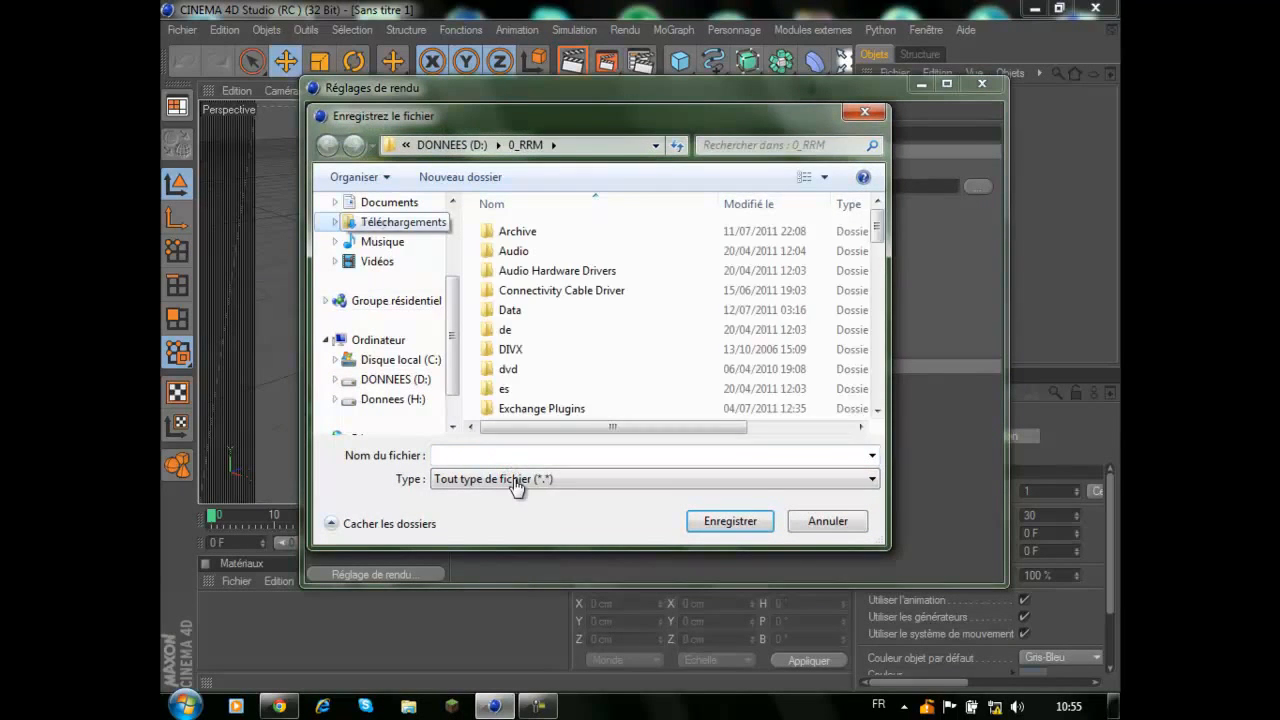
left_click(513, 456)
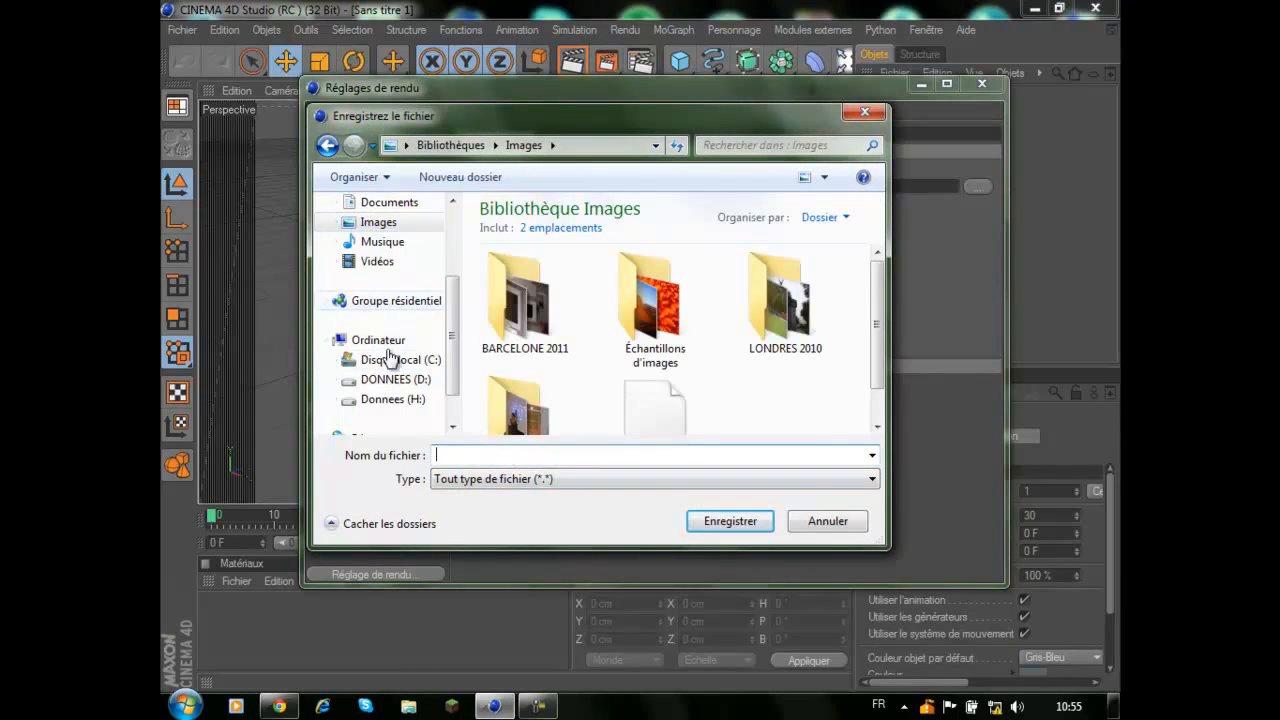
scroll(455, 268, "up", 3)
left_click(370, 230)
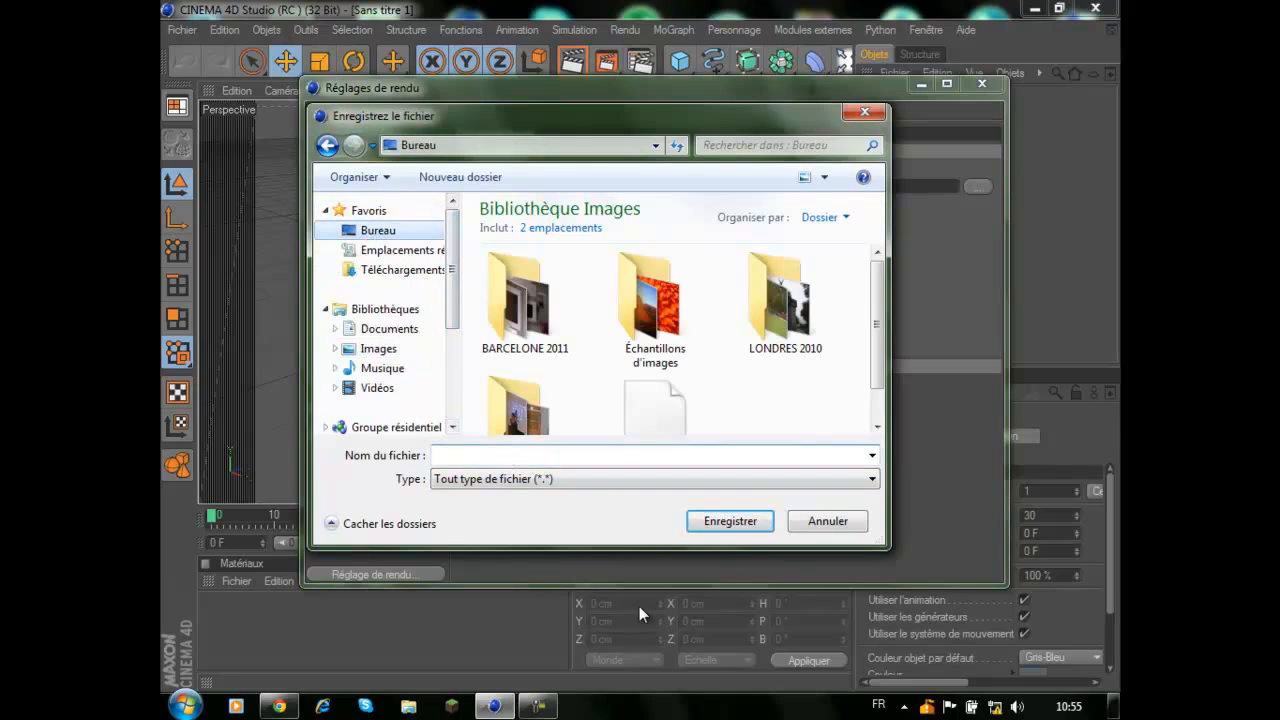
left_click(526, 455)
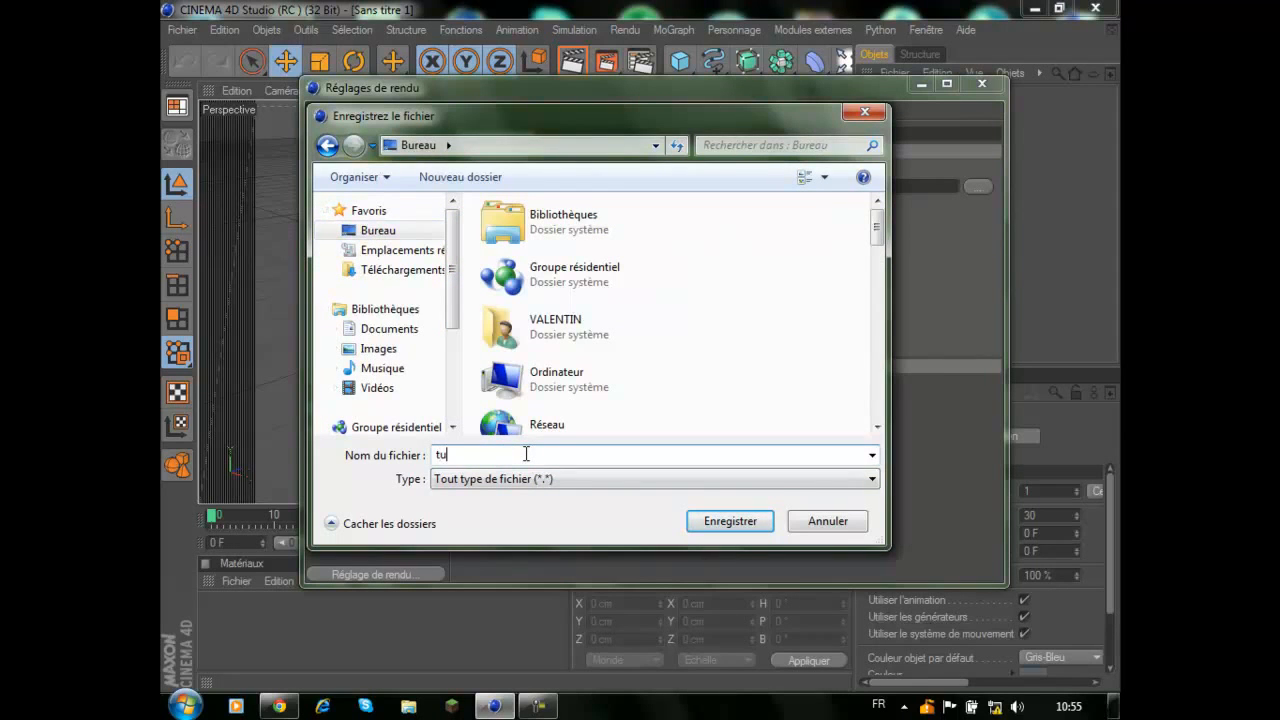
left_click(745, 525)
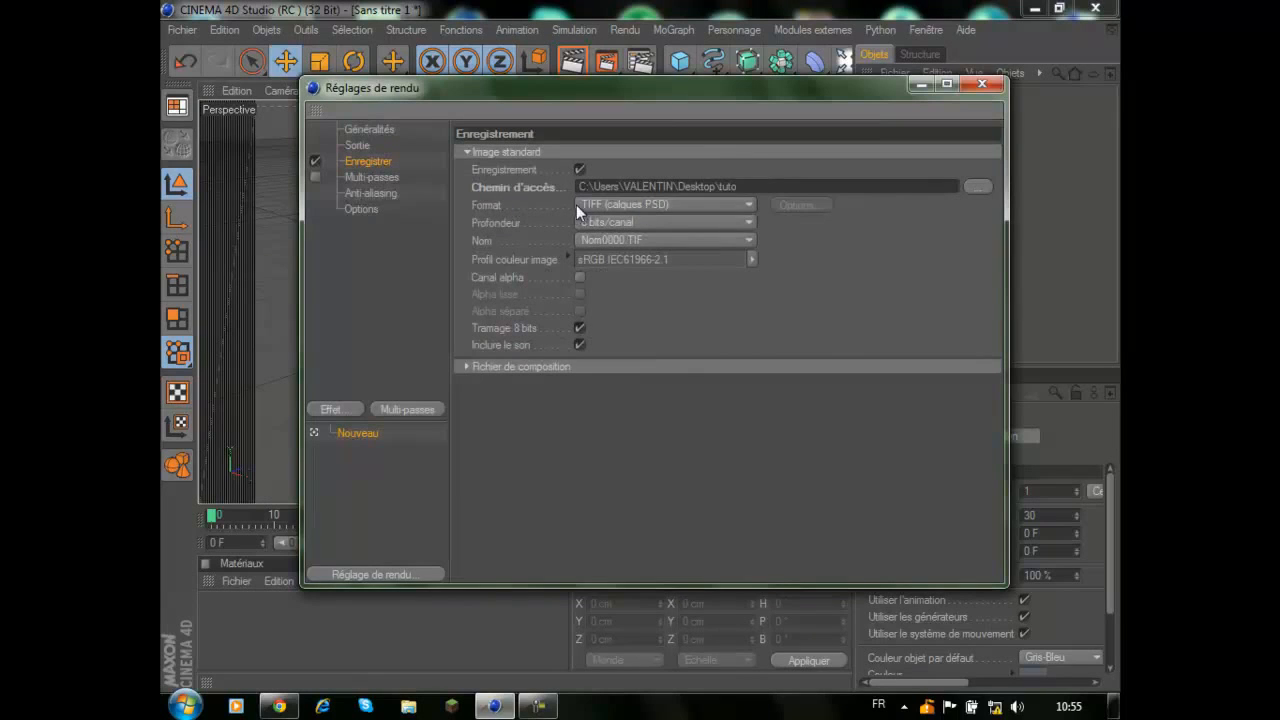
left_click(743, 204)
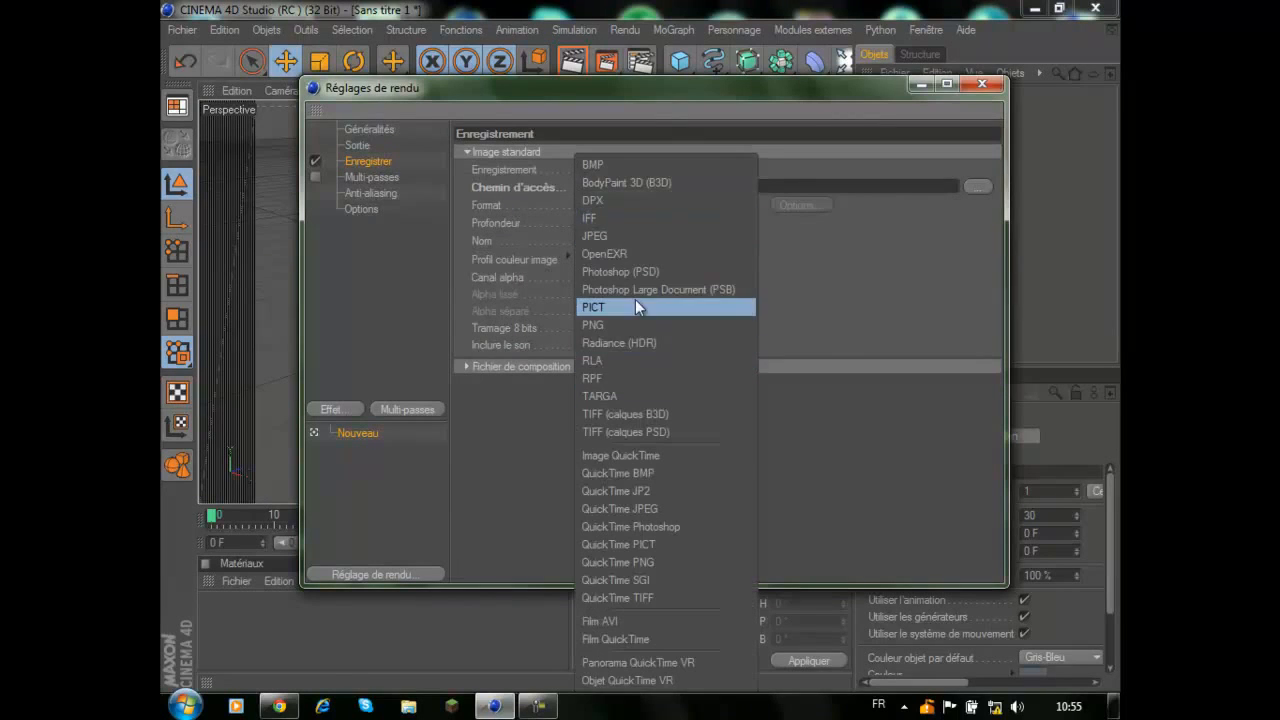
left_click(626, 323)
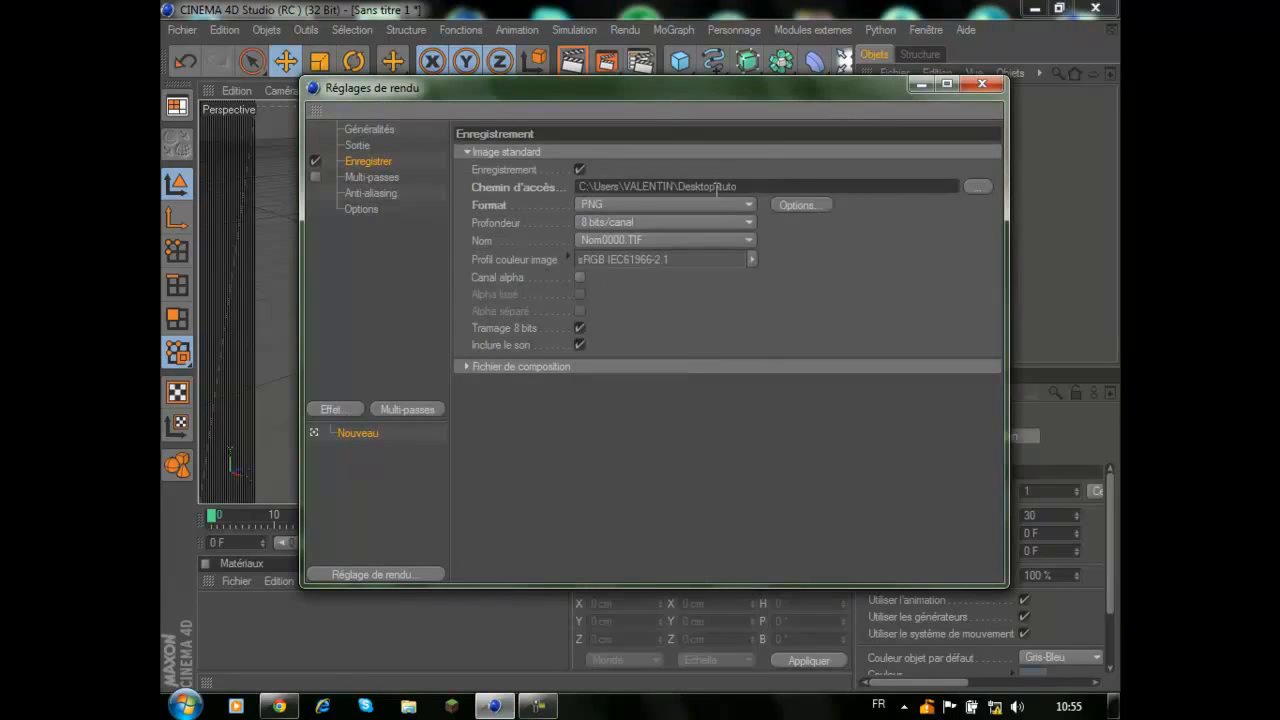
Step: Set anti-aliasing to Au mieux with a minimum level of 2x2, and close the render settings
left_click(377, 193)
left_click(374, 177)
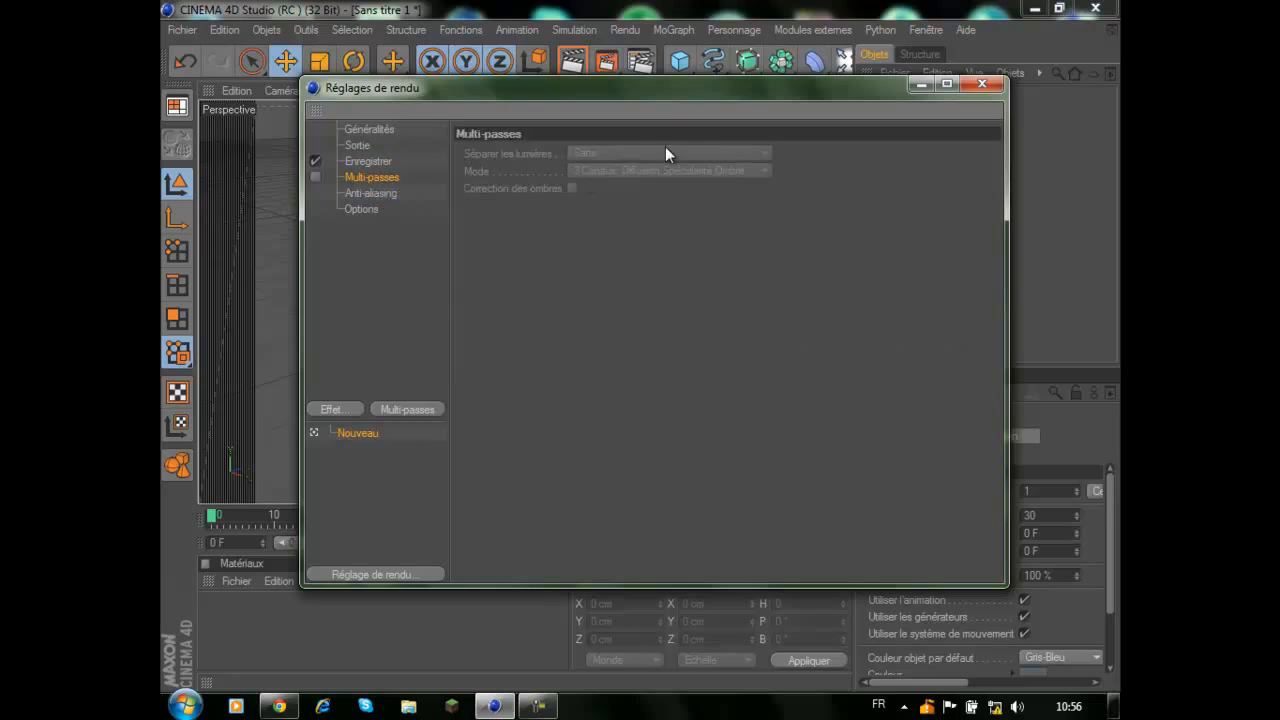
left_click(371, 194)
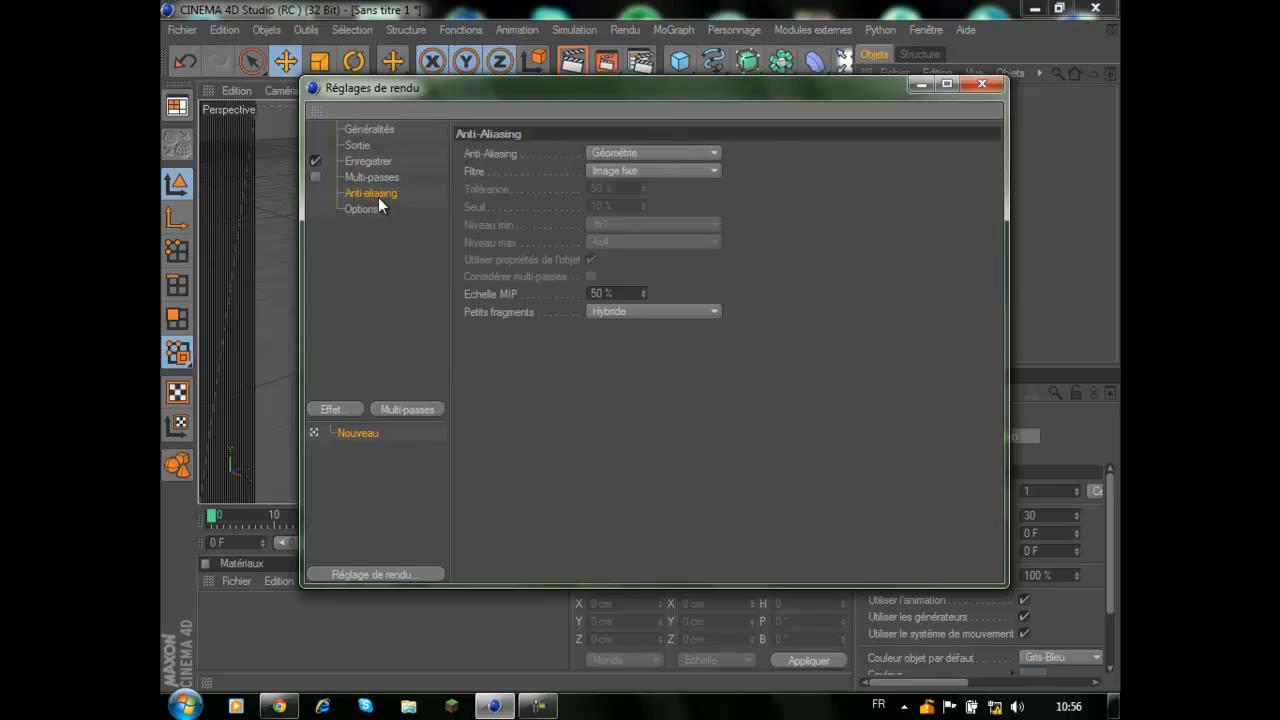
left_click(672, 152)
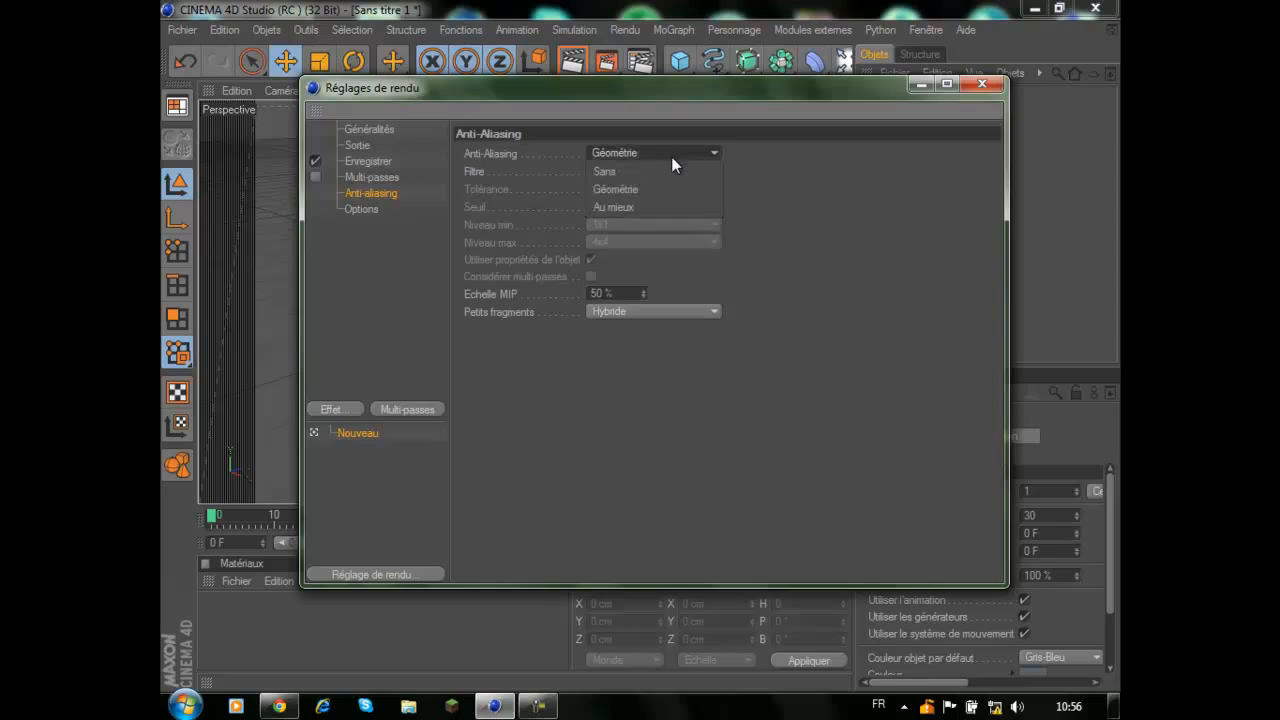
left_click(640, 204)
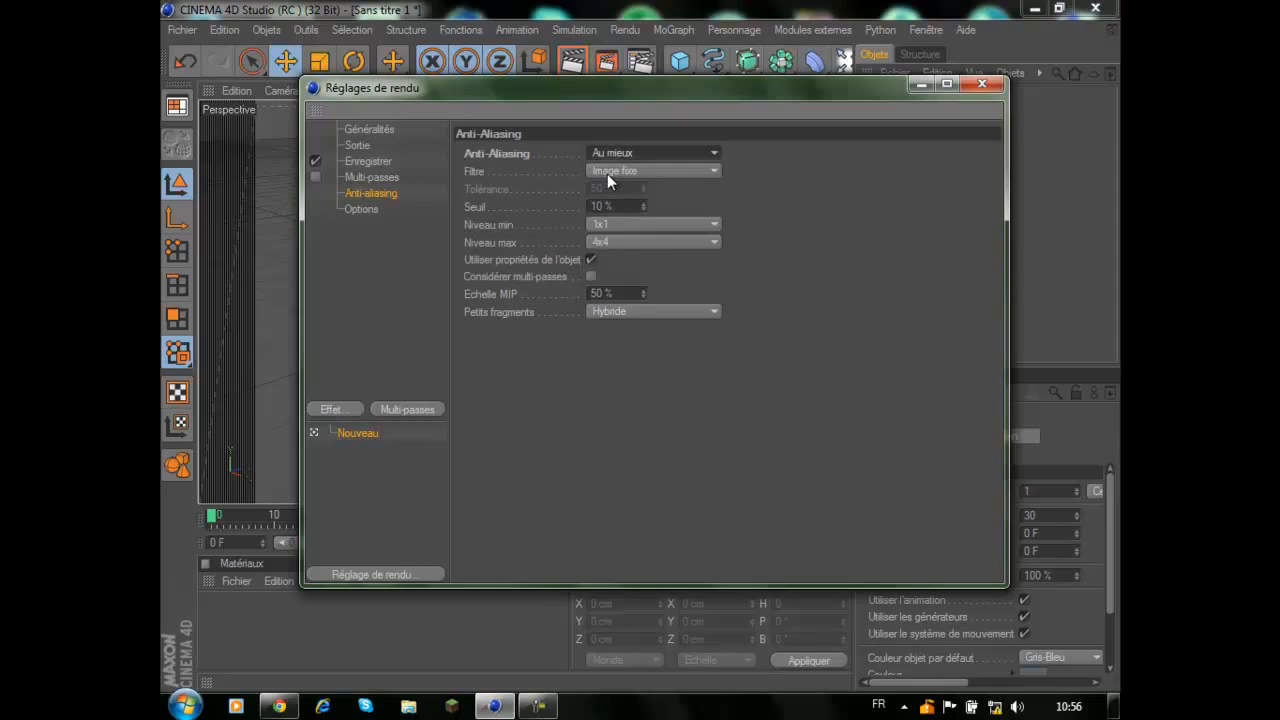
left_click(601, 226)
left_click(629, 247)
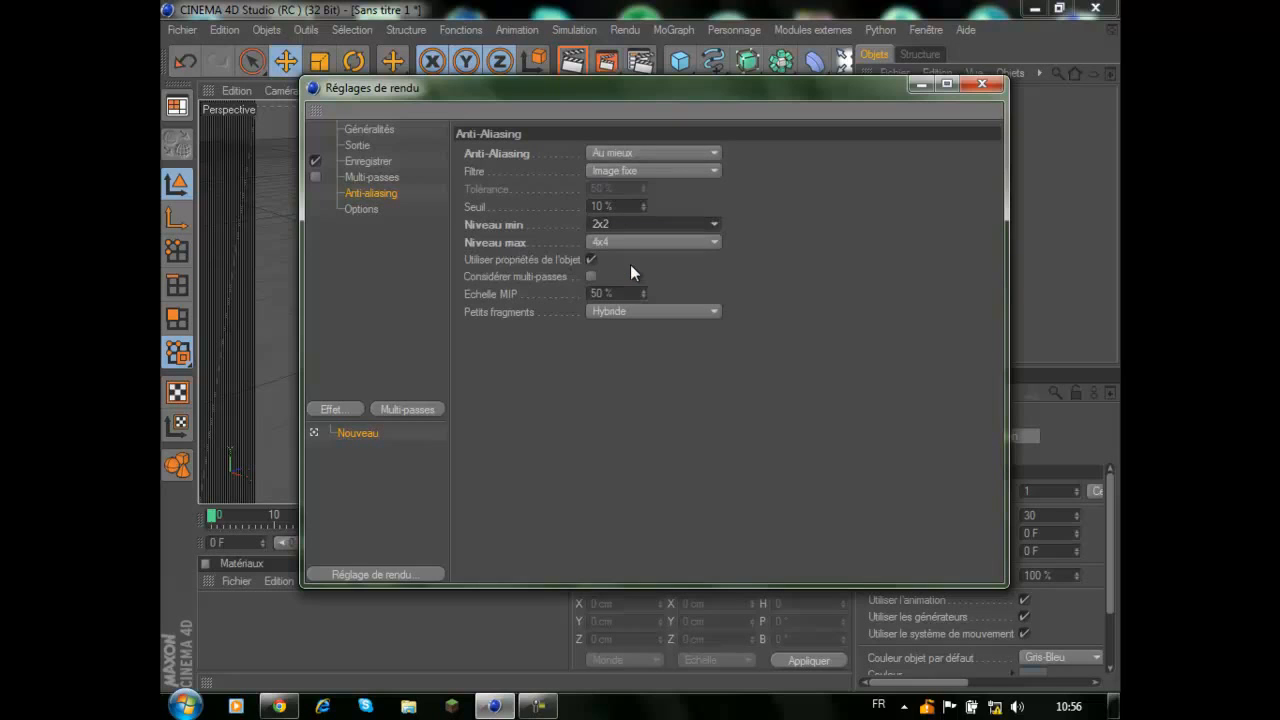
left_click(978, 85)
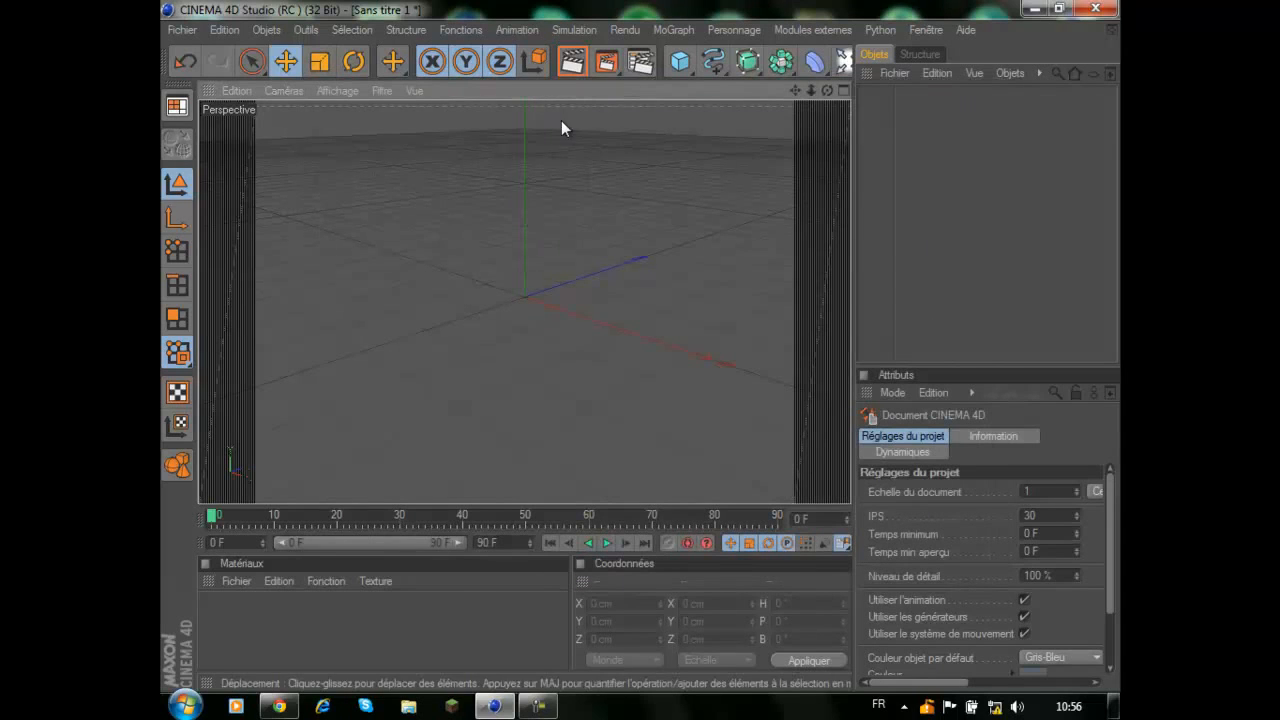
Step: Add a cube to the scene and raise it about 49 cm along the Y axis
left_click(679, 65)
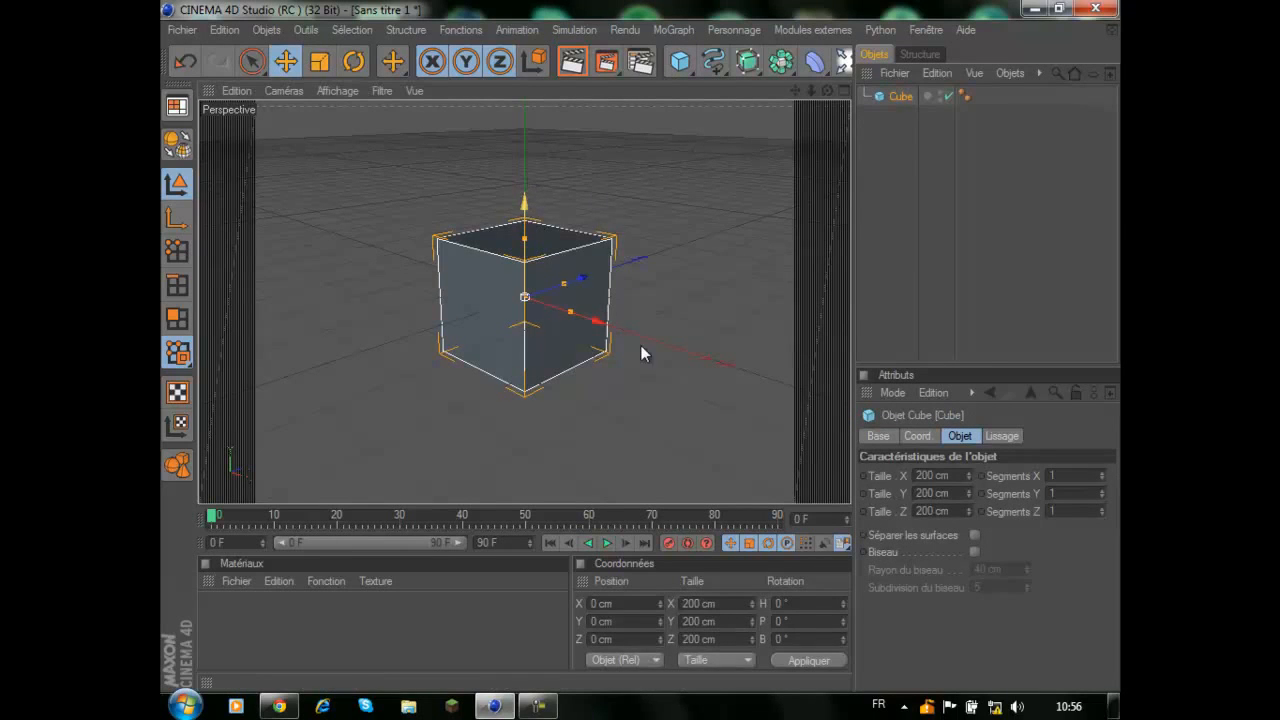
left_click_drag(533, 197, 537, 166)
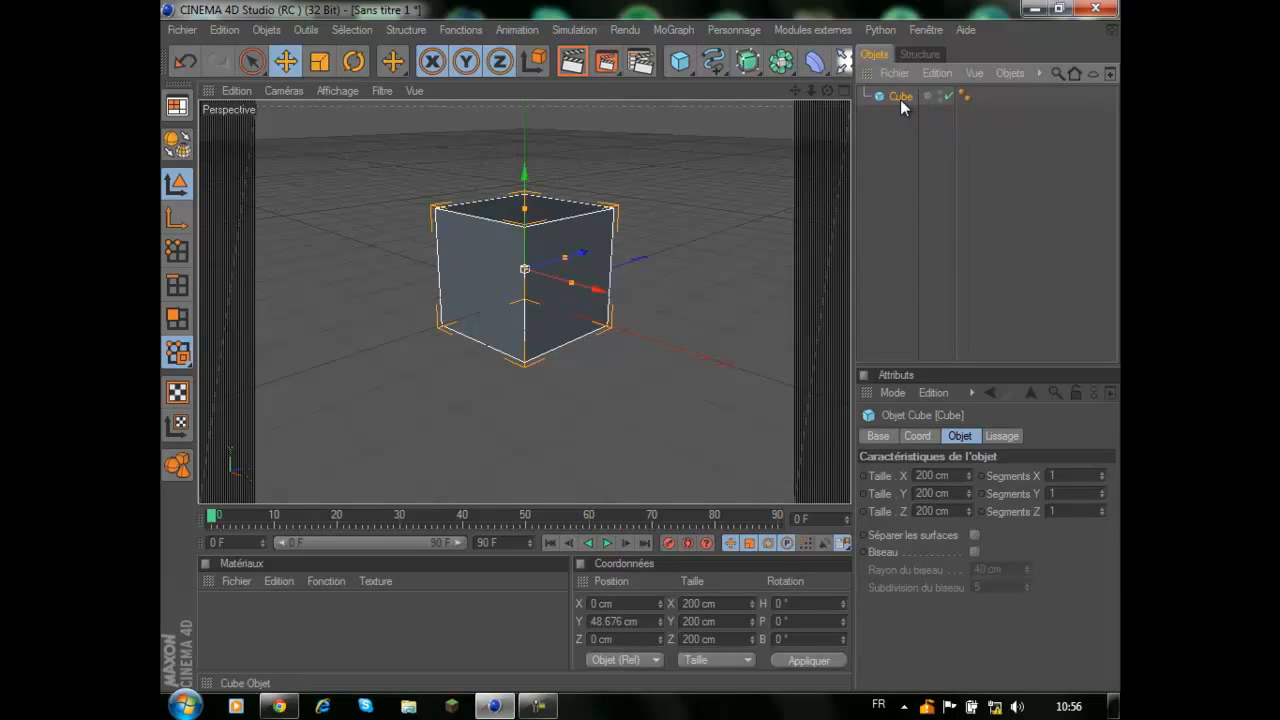
Step: Break the cube into 8 random pieces with the Thrausi plugin and close the plugin window
left_click(792, 34)
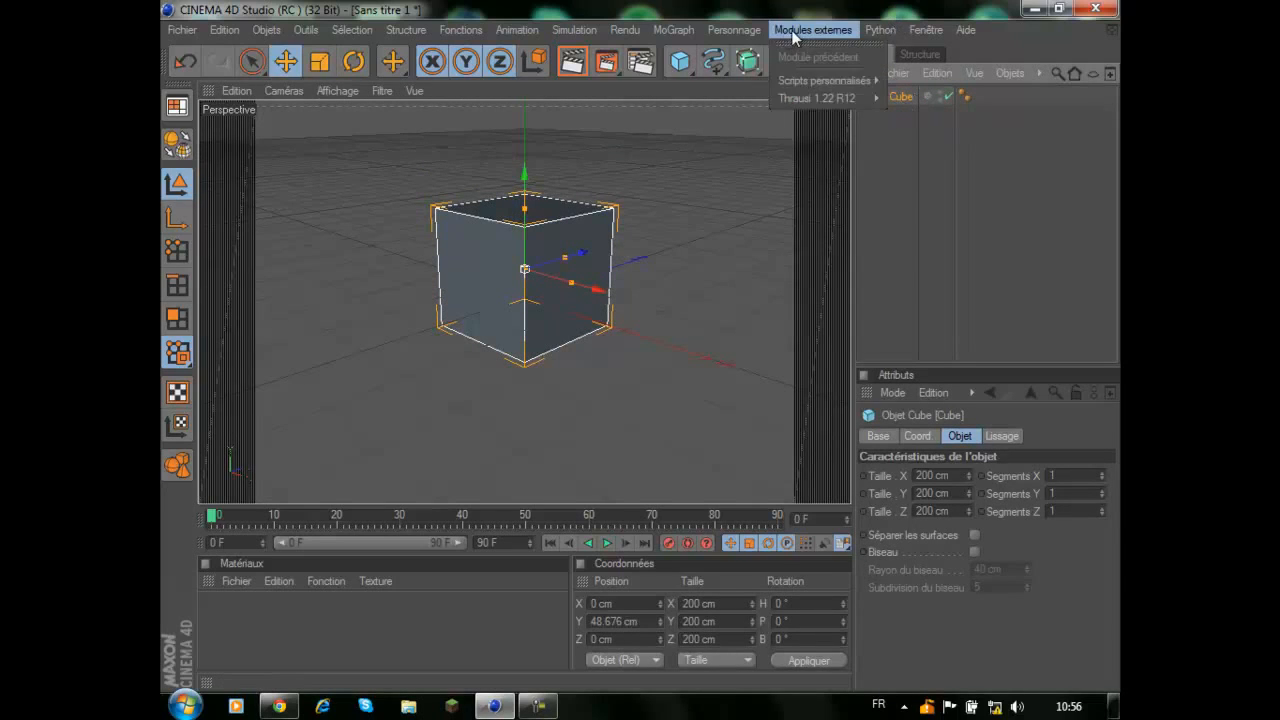
mouse_move(792, 104)
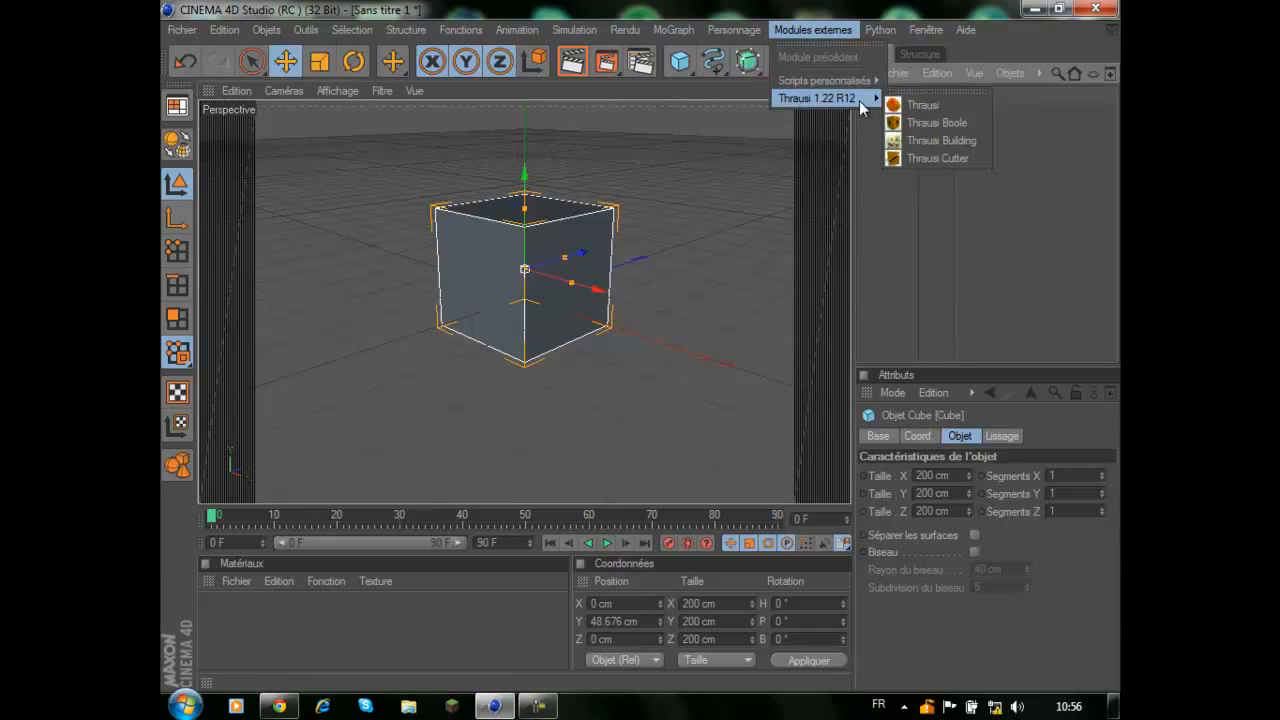
left_click(939, 106)
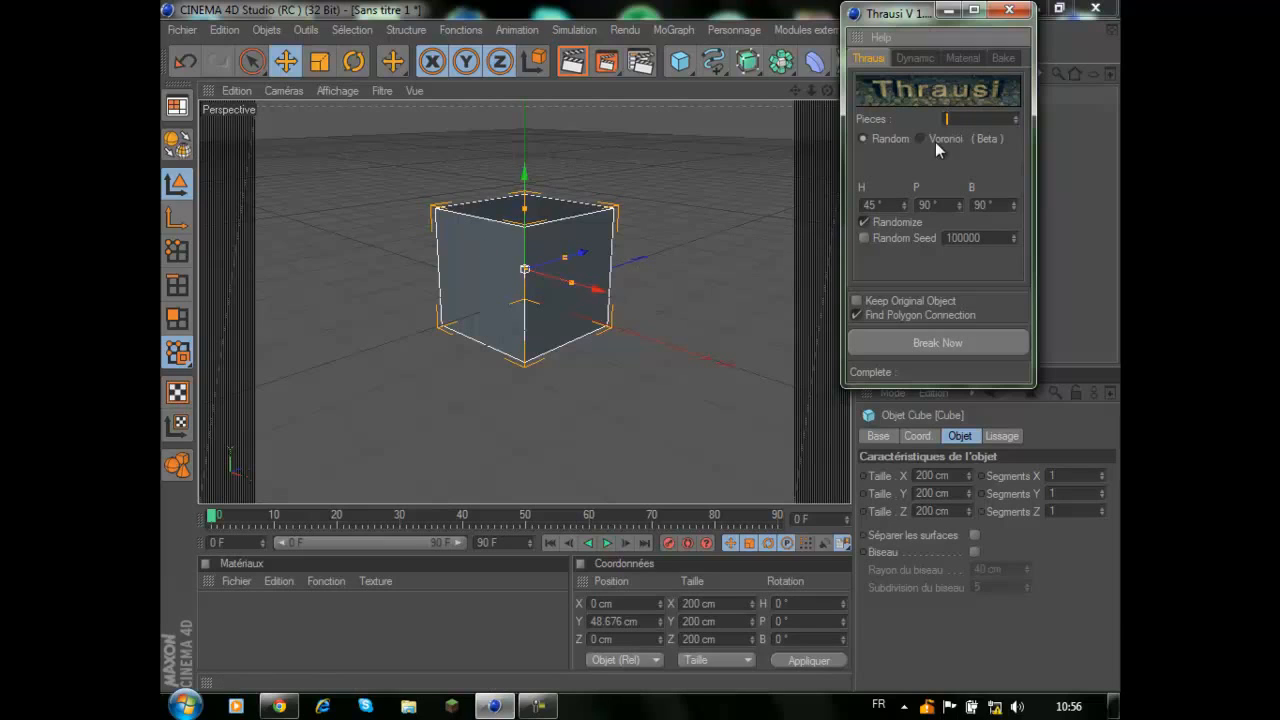
left_click(920, 350)
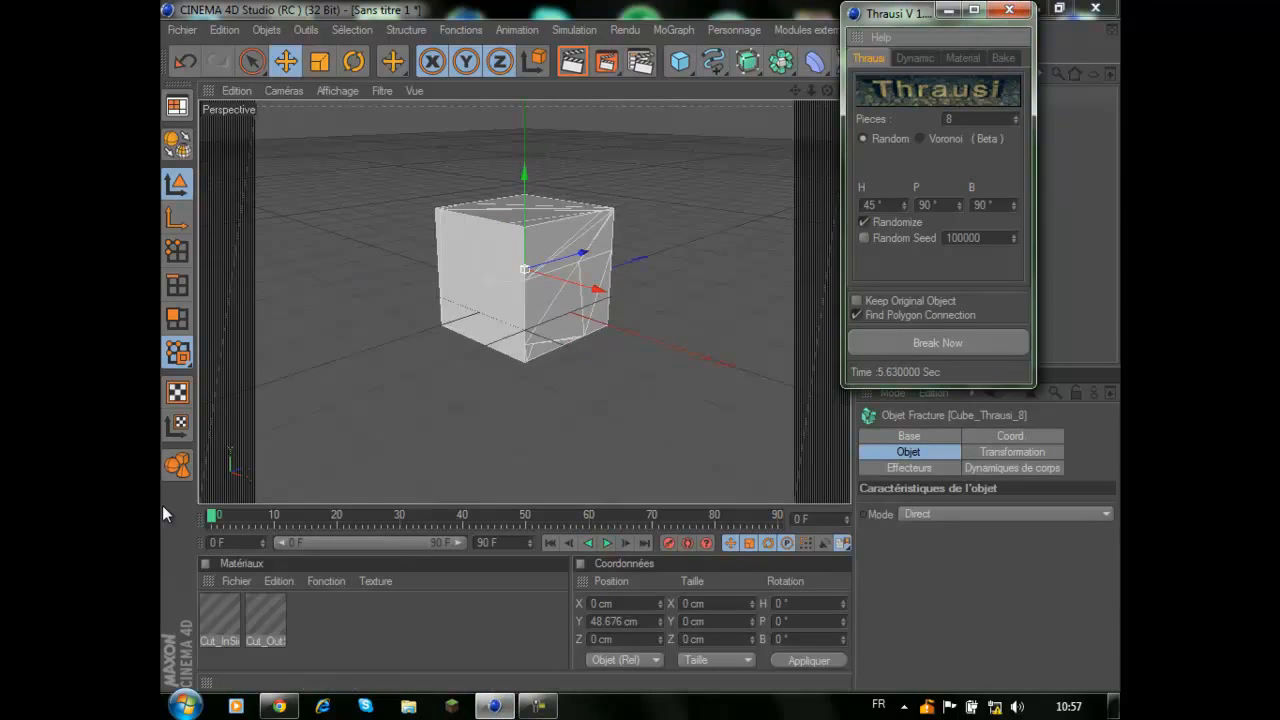
left_click(1007, 10)
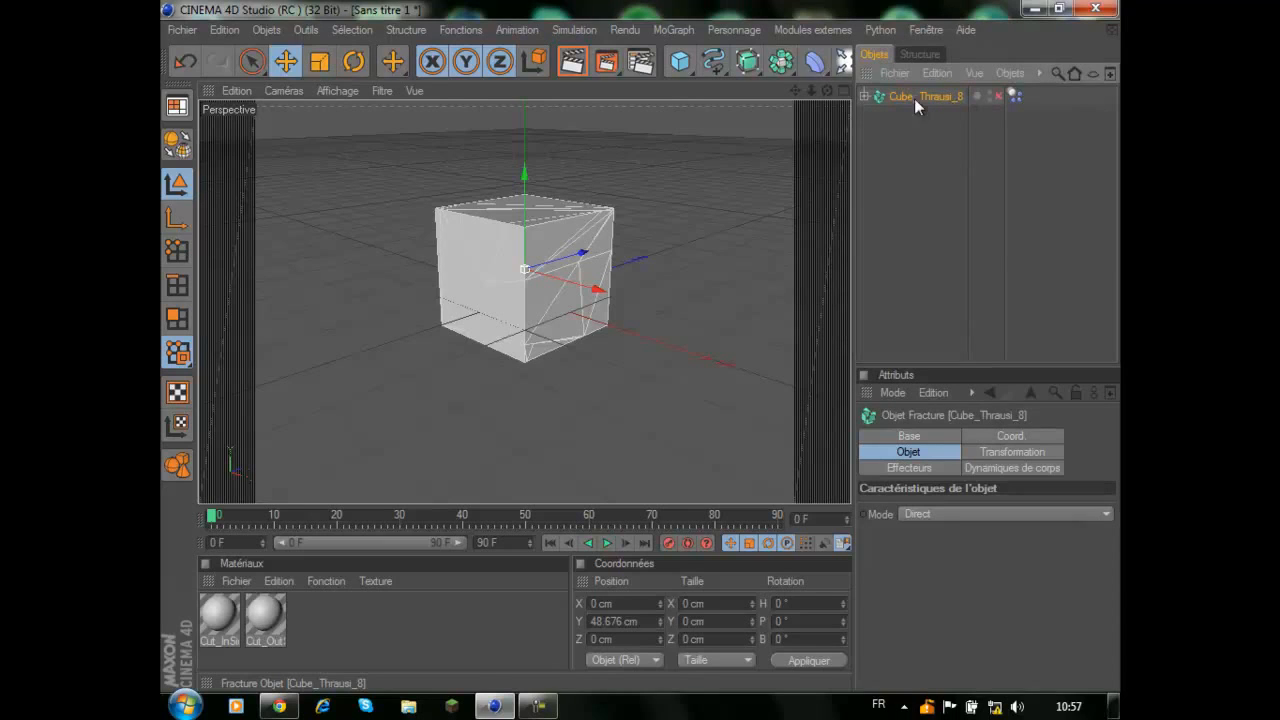
Step: Expand the fracture object and examine its individual pieces one after another in the viewport
left_click(864, 96)
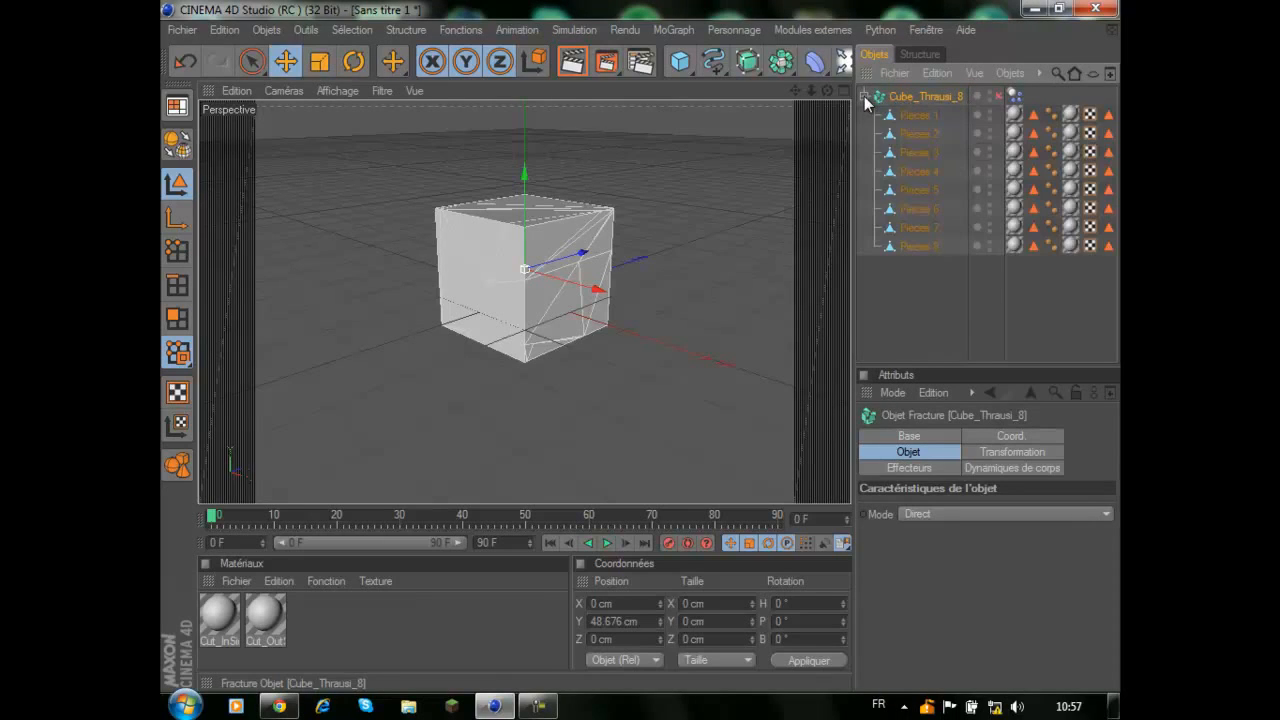
left_click(920, 227)
left_click(920, 208)
left_click(920, 190)
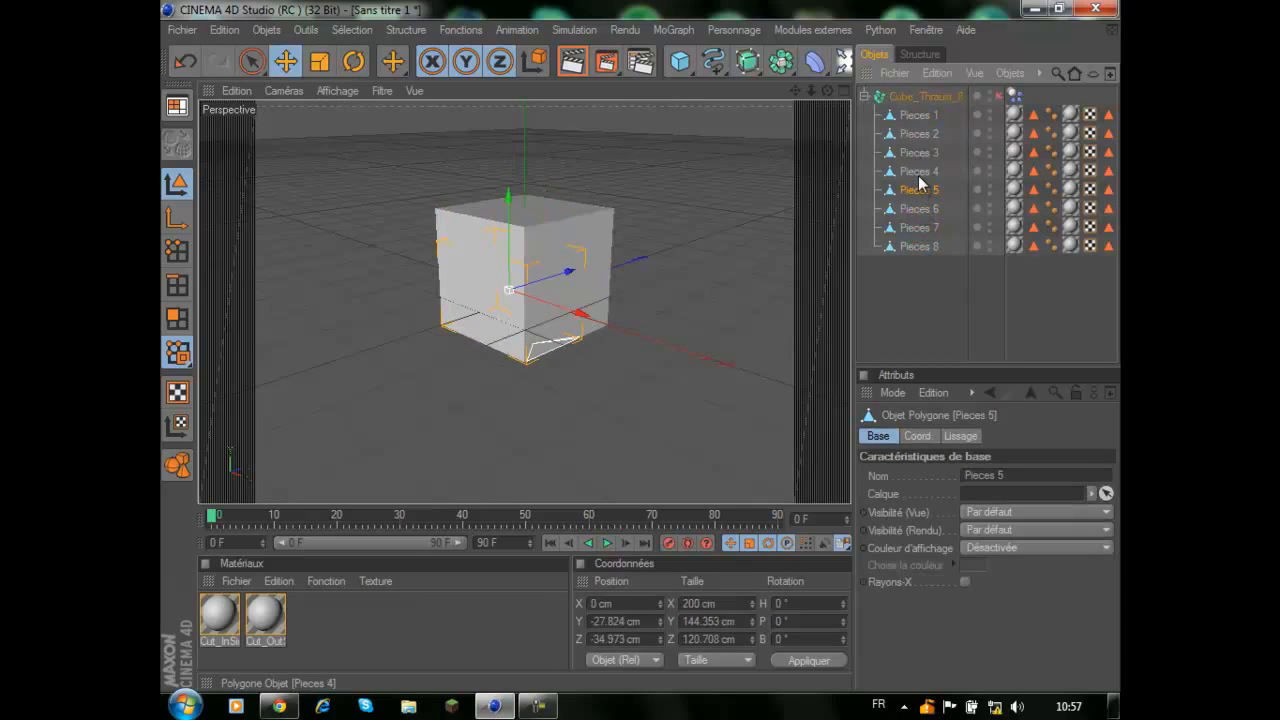
left_click(920, 172)
left_click(920, 153)
left_click(919, 135)
left_click(921, 116)
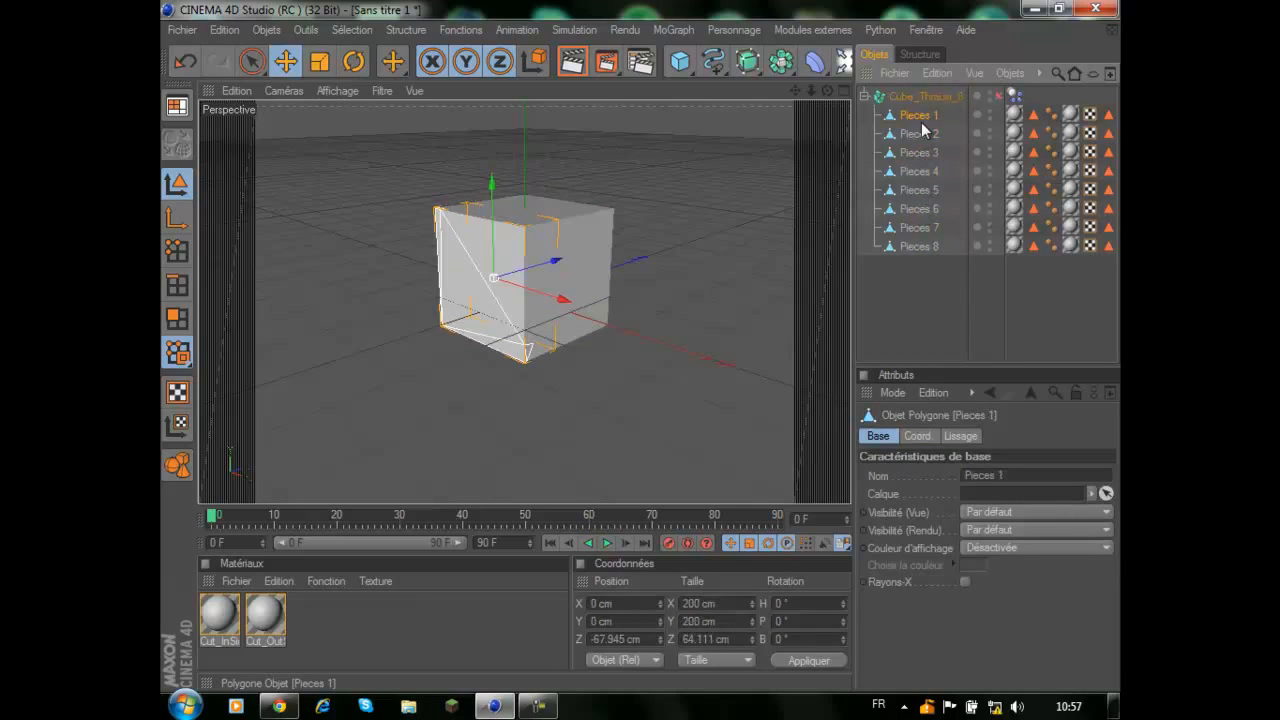
left_click(920, 133)
left_click(918, 152)
left_click(916, 172)
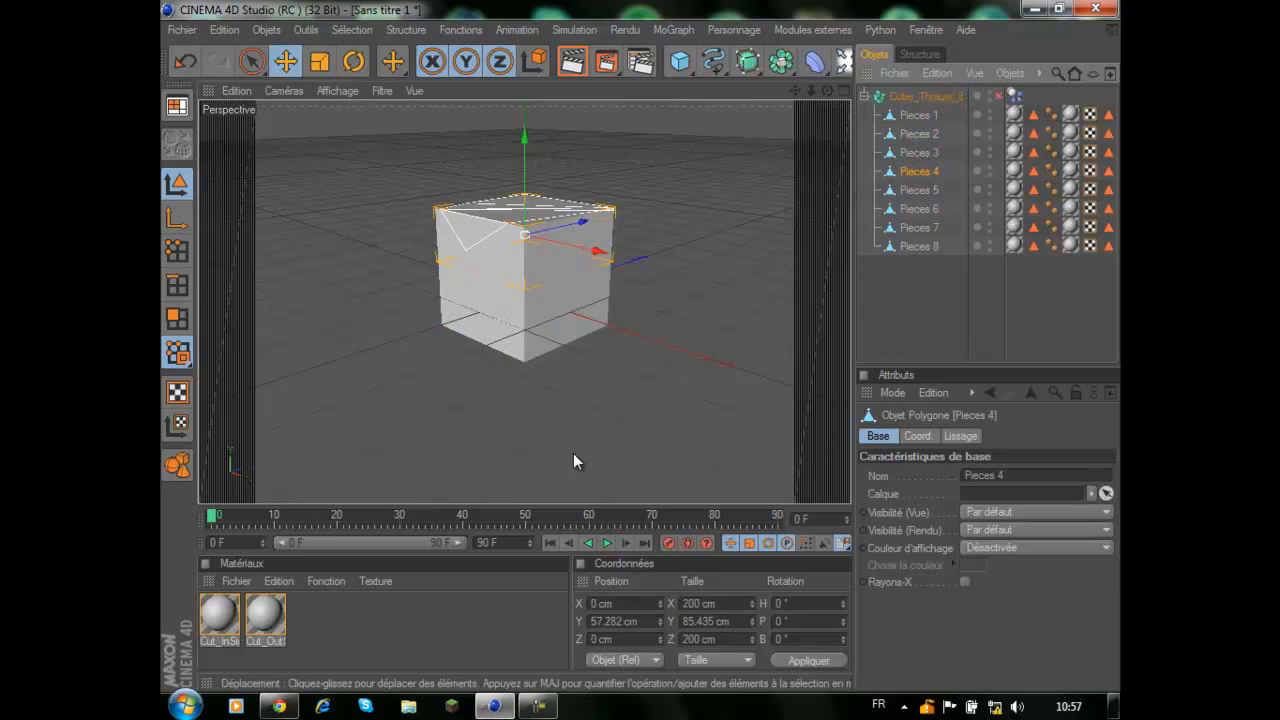
Step: Move Pieces 1 and Pieces 2 outward, away from the rest of the fractured cube
left_click_drag(827, 90, 646, 345)
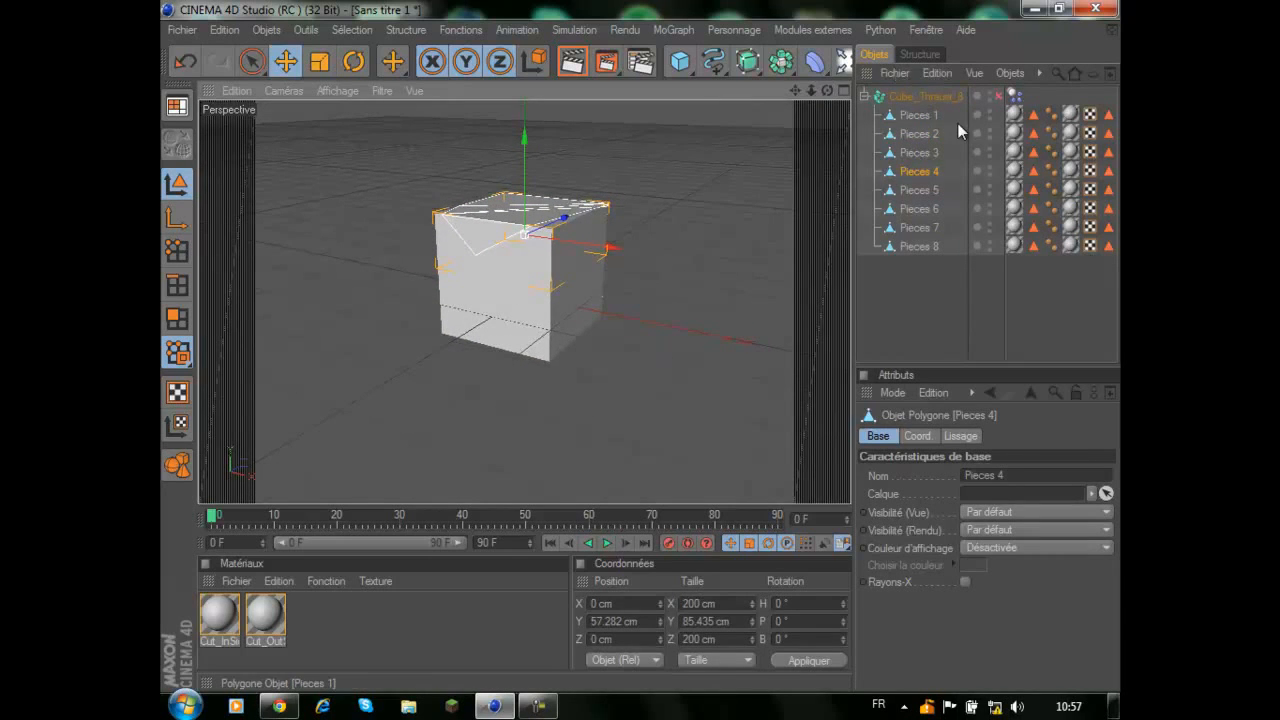
left_click(929, 114)
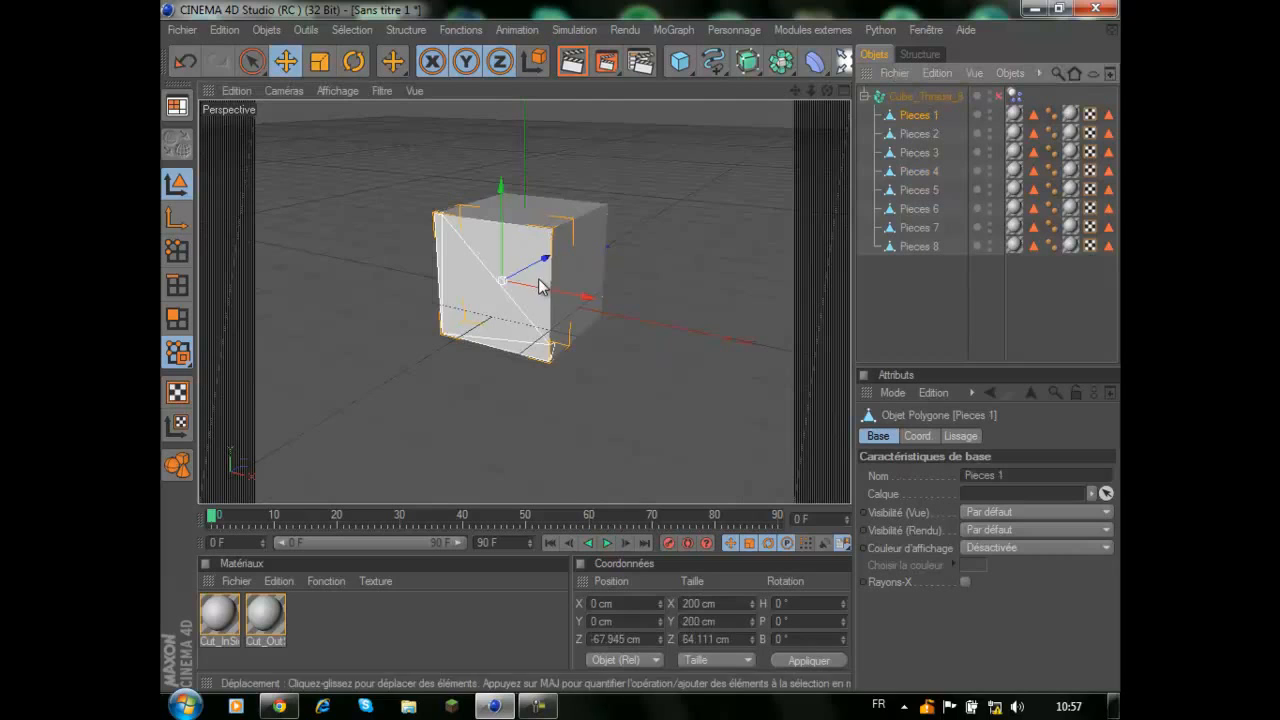
left_click_drag(613, 345, 640, 346)
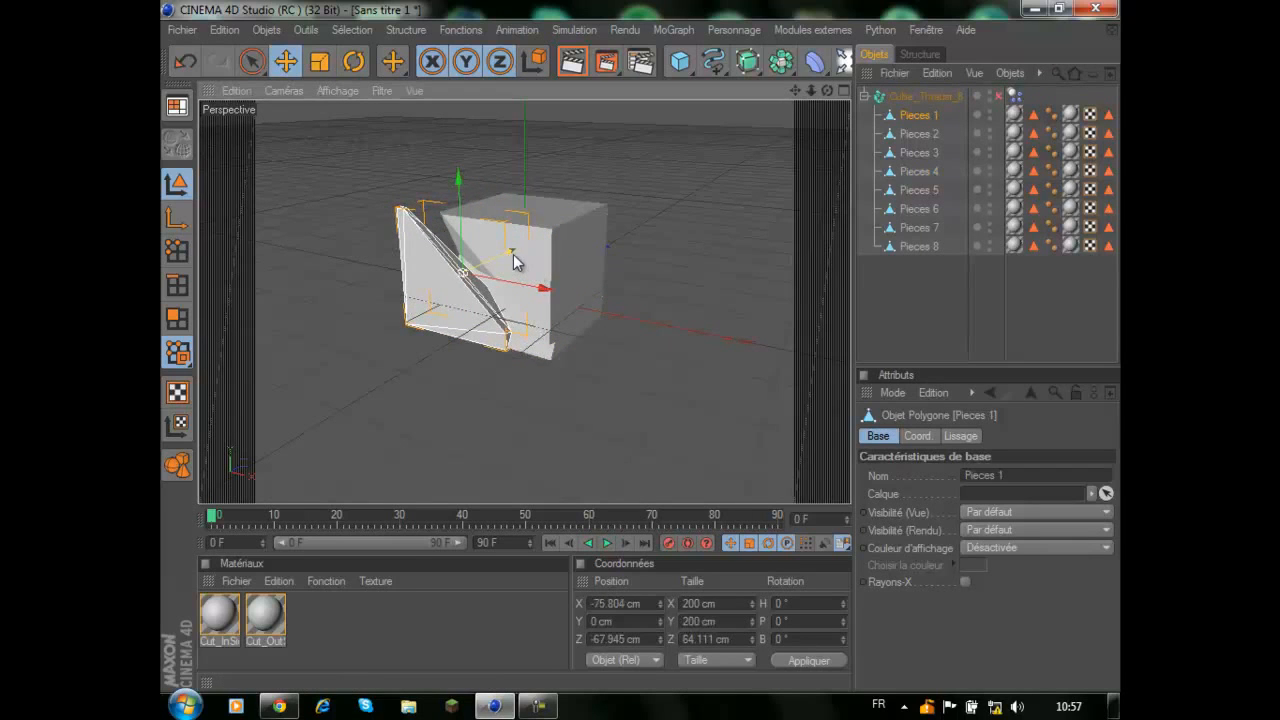
left_click(918, 133)
left_click_drag(573, 265, 514, 228)
Step: Move Pieces 3 outward along the X axis and lift Pieces 4 above the cube
left_click(918, 152)
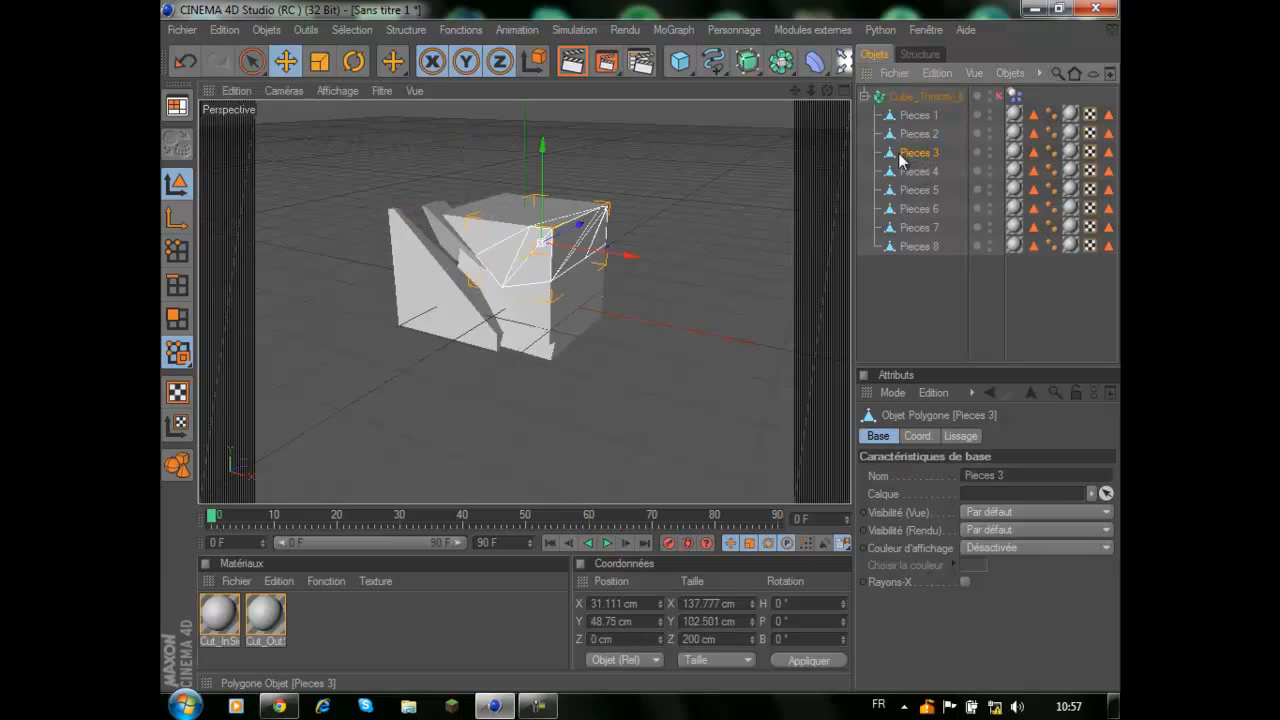
left_click_drag(631, 259, 674, 265)
left_click(912, 173)
left_click_drag(524, 137, 524, 94)
left_click_drag(563, 182, 573, 179)
Step: Move Pieces 5 out and down to about X 119 cm and Y -77 cm
left_click(598, 312)
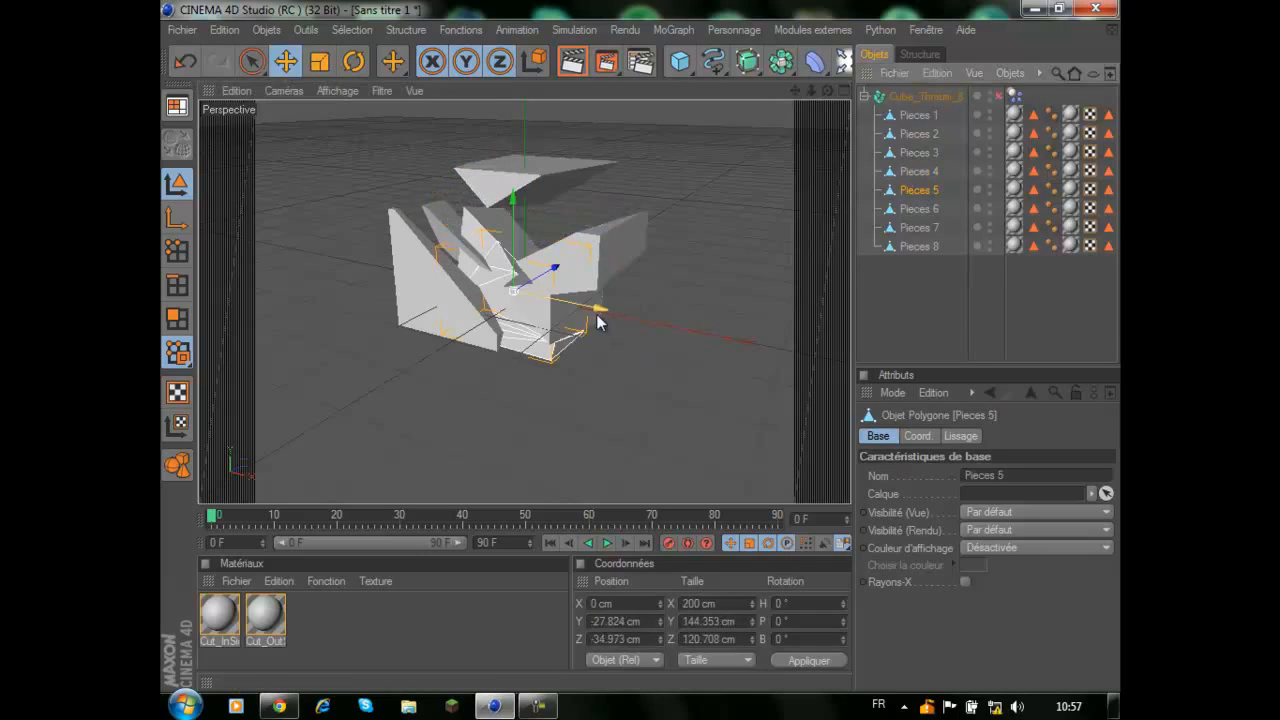
left_click_drag(598, 322, 668, 358)
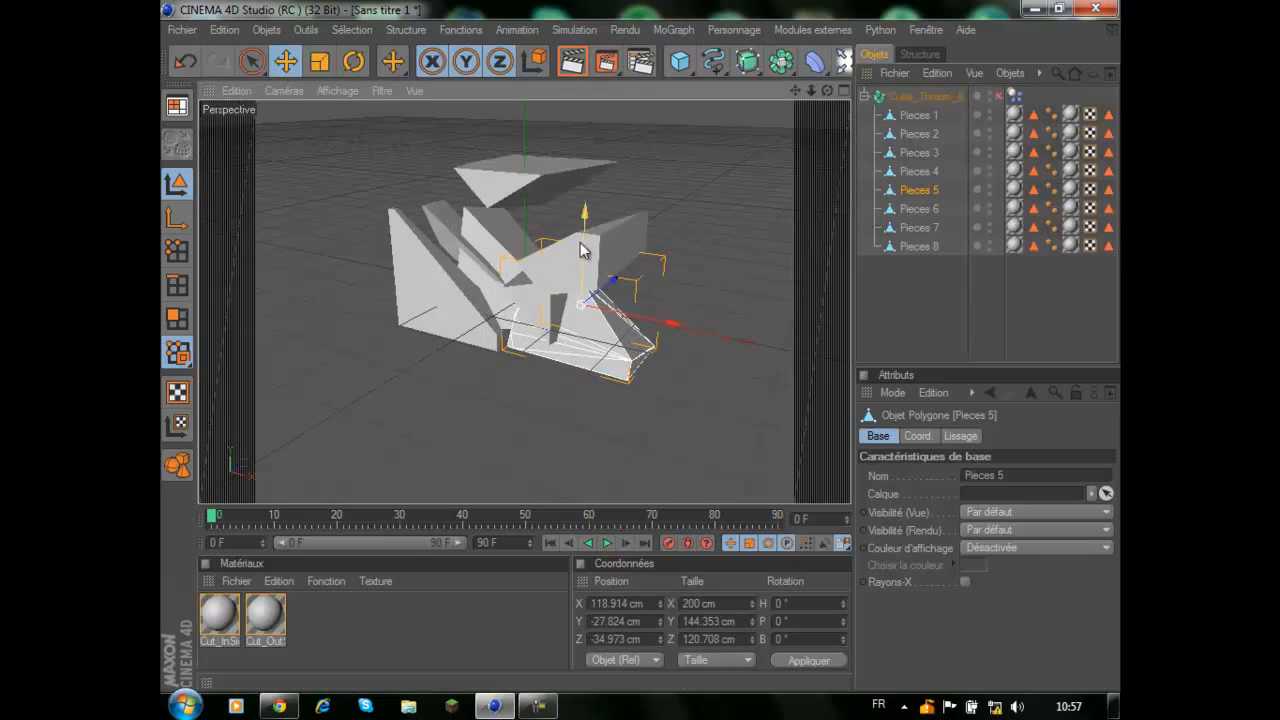
left_click_drag(584, 249, 582, 302)
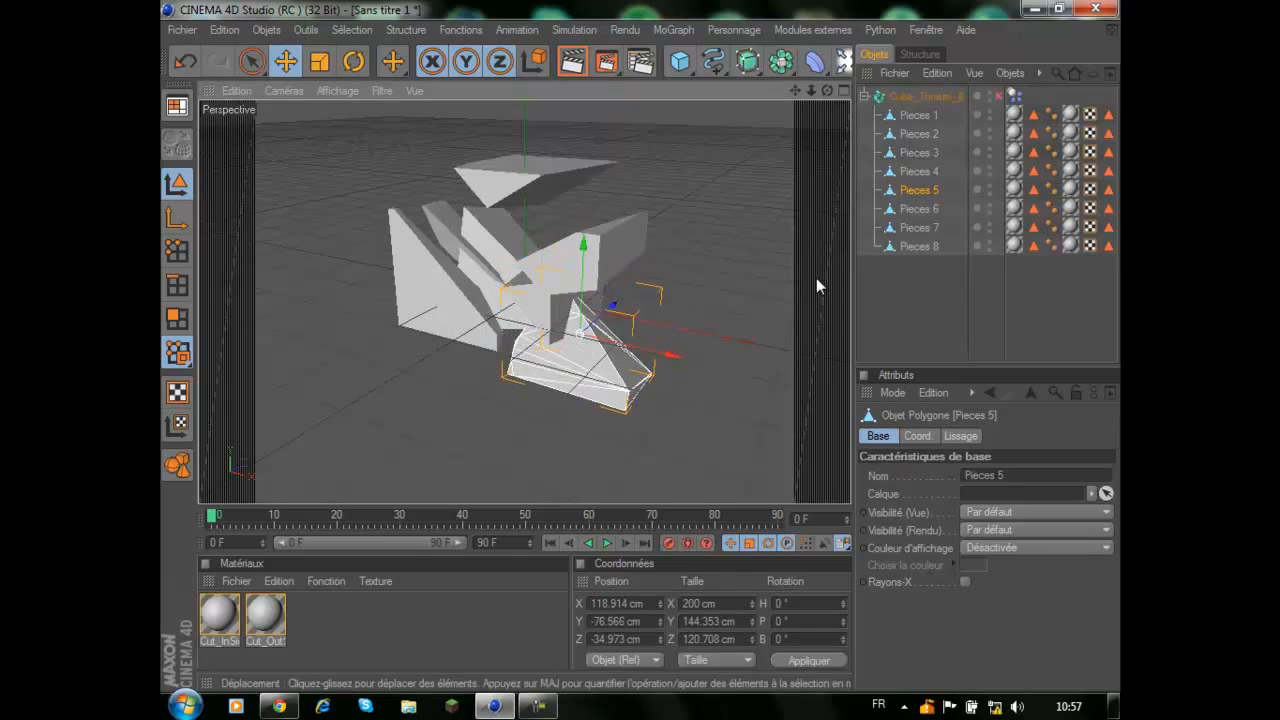
Step: Move Pieces 6 along the Z axis, away from the fractured cube, and shift Pieces 7 to about Z 69 cm
left_click(910, 209)
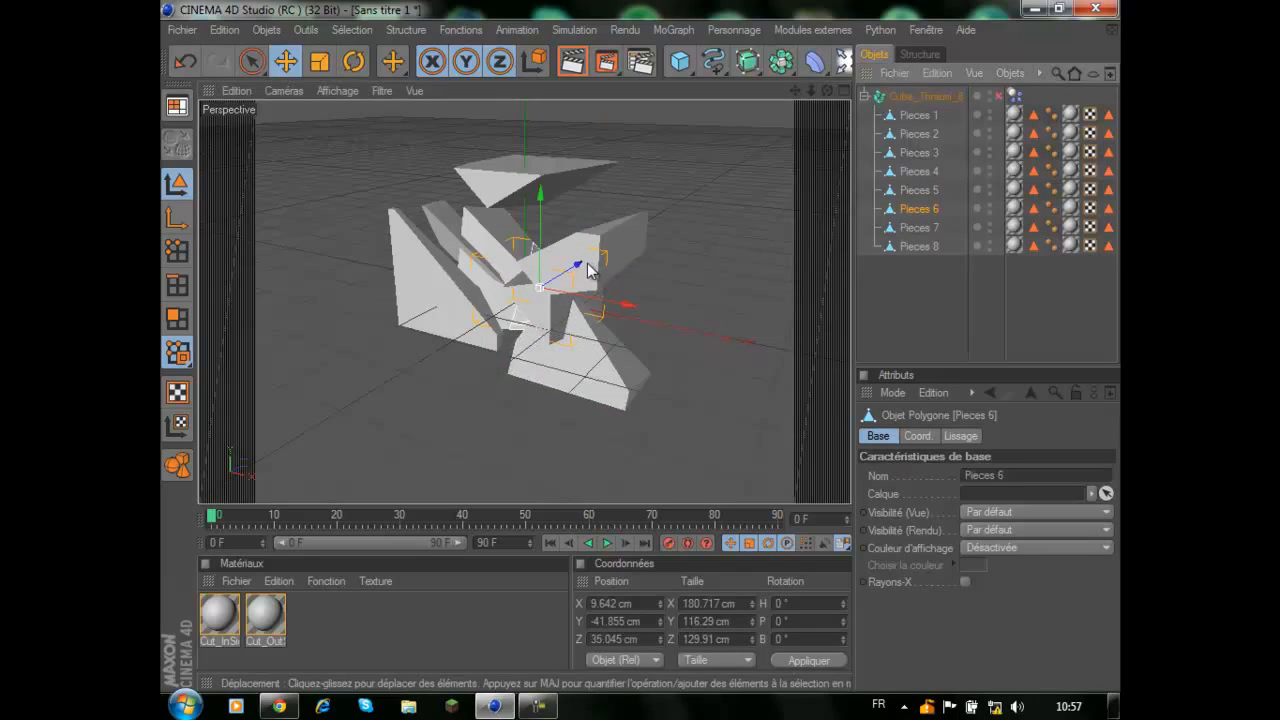
left_click_drag(588, 264, 643, 344)
left_click(918, 227)
left_click_drag(826, 91, 640, 346)
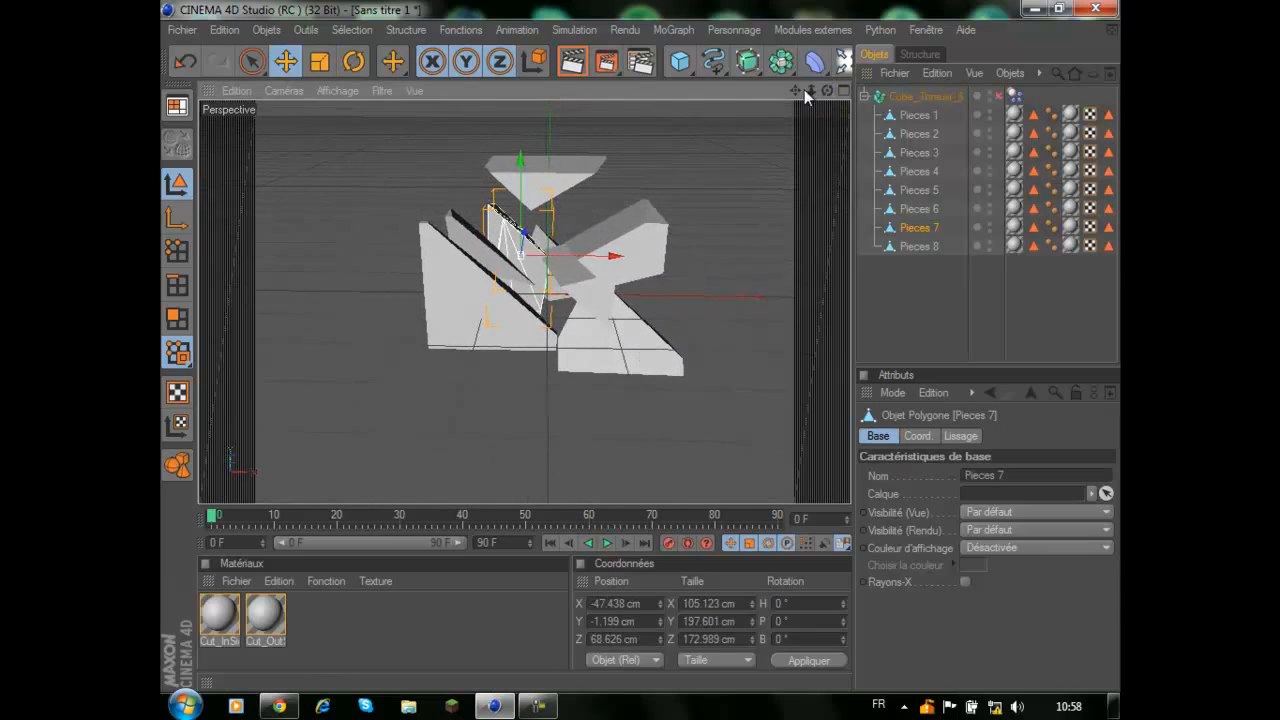
Step: Move Pieces 3 outward to about X 159 cm, and Pieces 5 to about X 141 cm and Y -61 cm
left_click(643, 246)
left_click_drag(681, 246, 641, 346)
left_click_drag(631, 219, 626, 344)
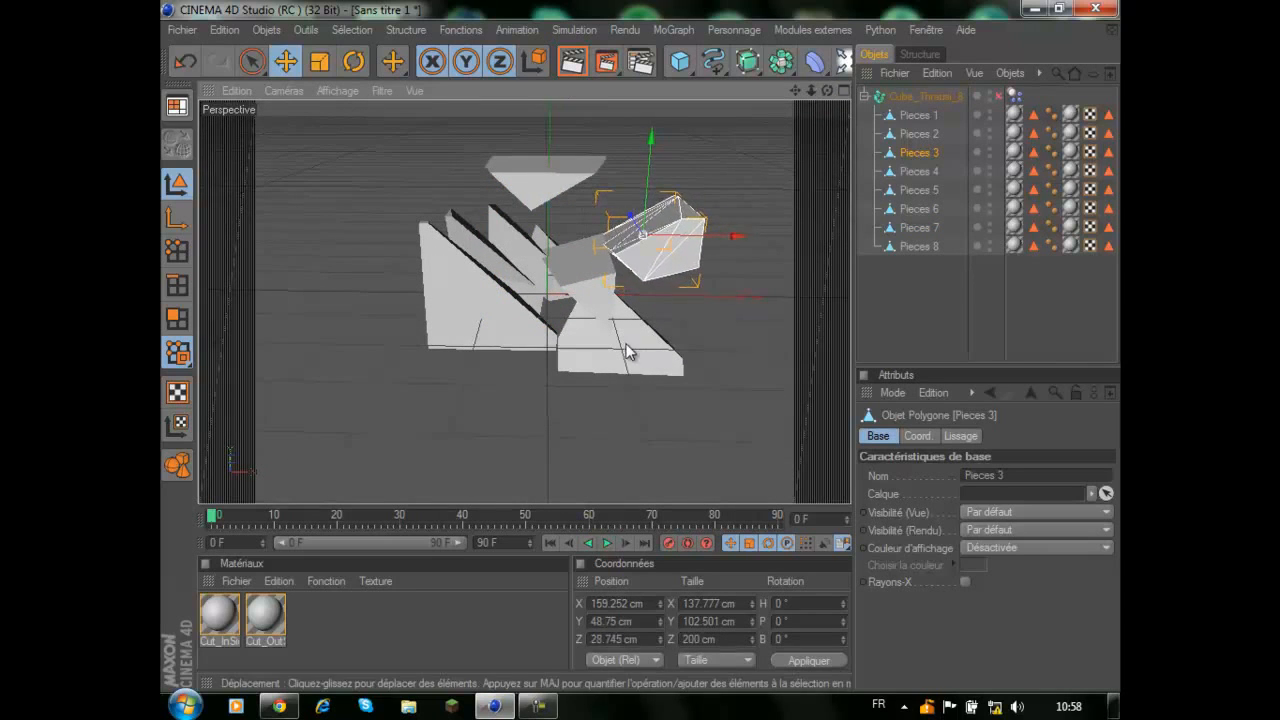
left_click(645, 348)
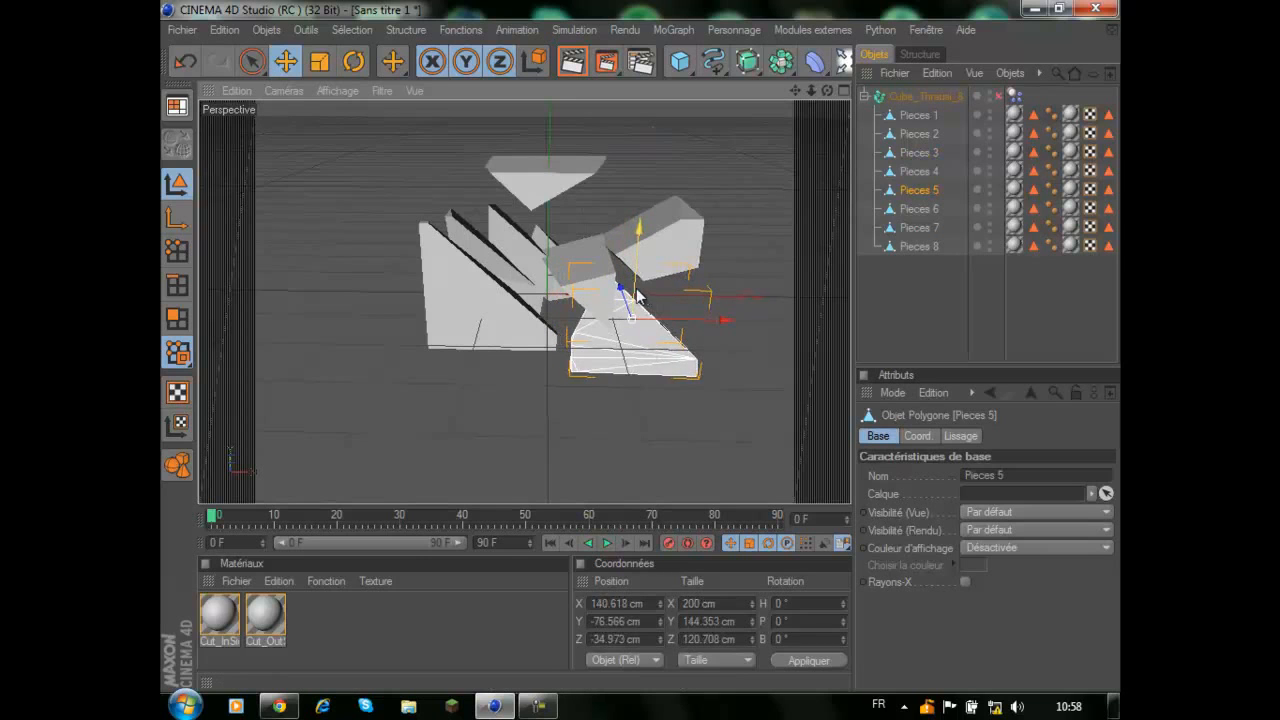
left_click_drag(637, 290, 641, 345)
Step: Move Pieces 8 away from its neighbours to about X 91 cm and Z 138 cm
left_click_drag(827, 91, 646, 357)
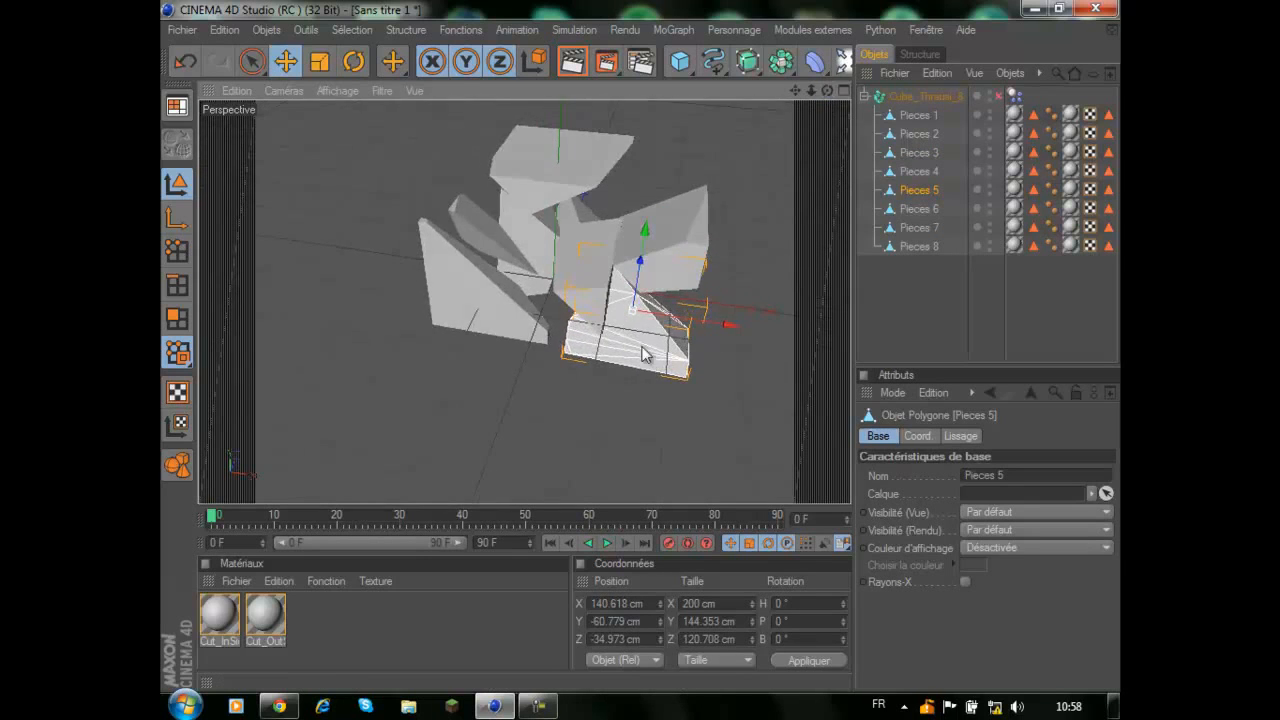
left_click(595, 272)
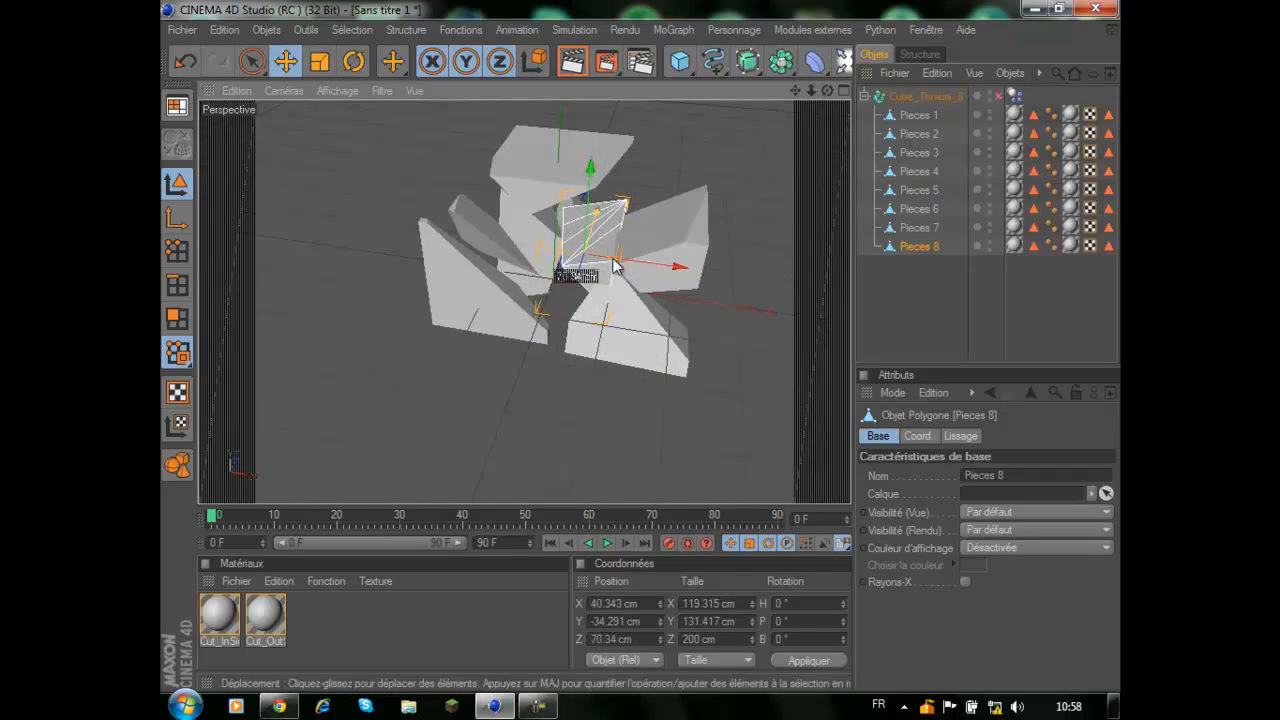
left_click_drag(614, 265, 631, 209)
left_click_drag(827, 91, 643, 357)
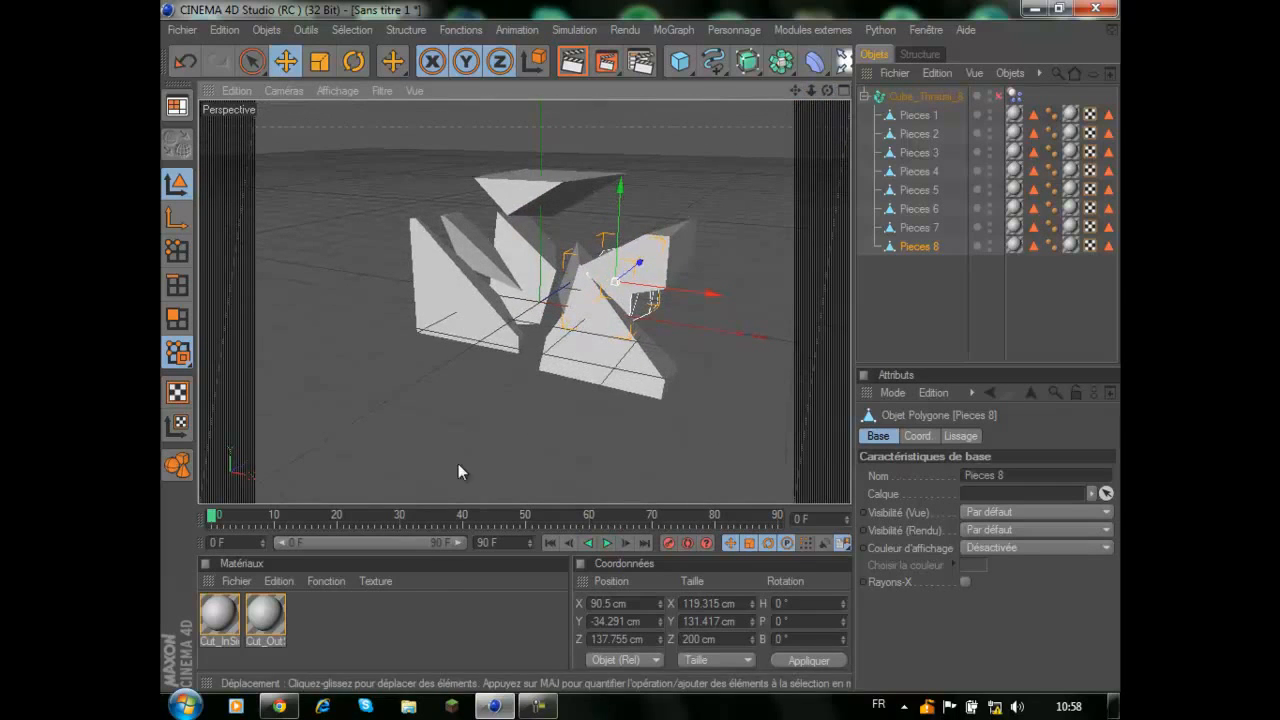
Step: Open the Cut_InSide material for editing and set its color to pure white (RGB 255, 255, 255)
left_click(381, 625)
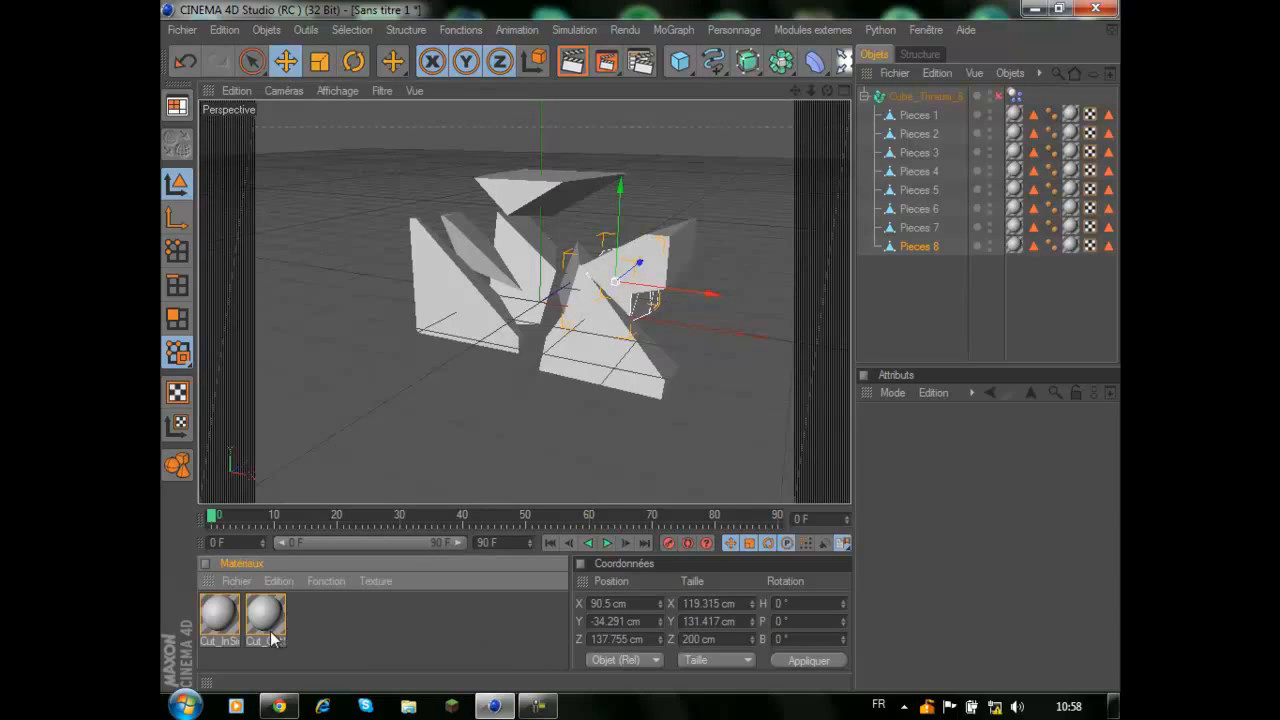
left_click(234, 621)
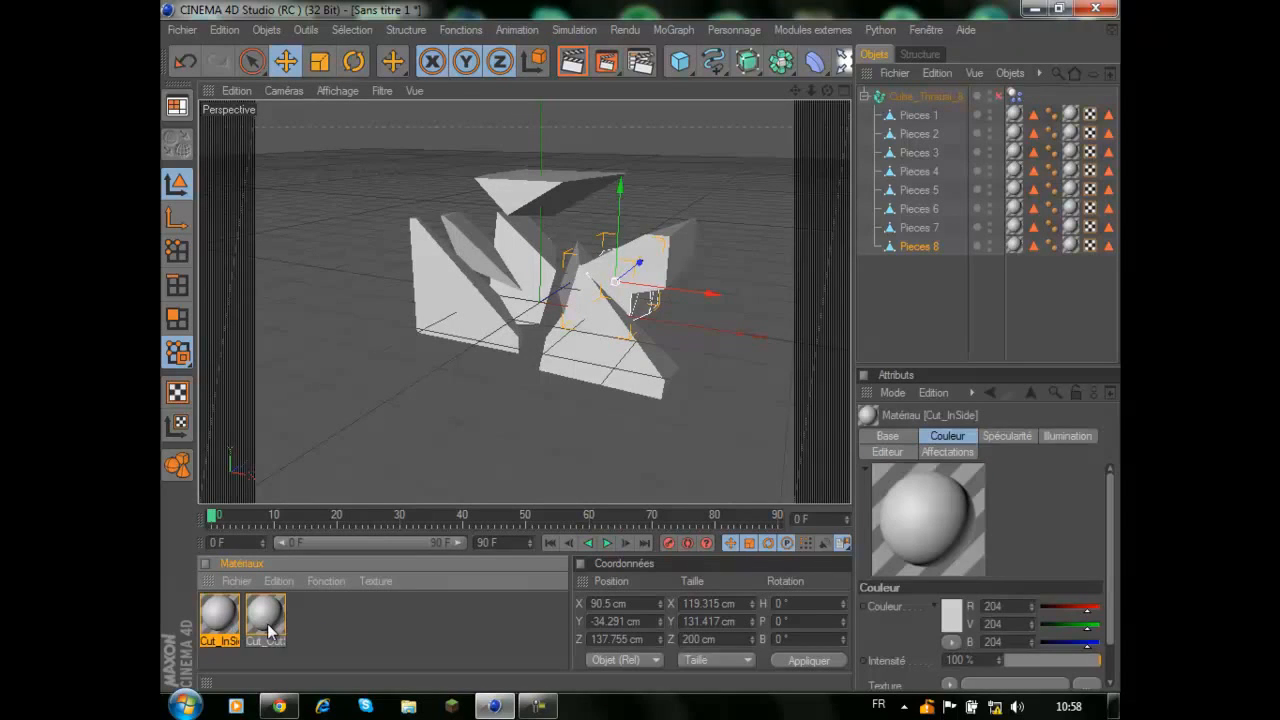
double_click(212, 630)
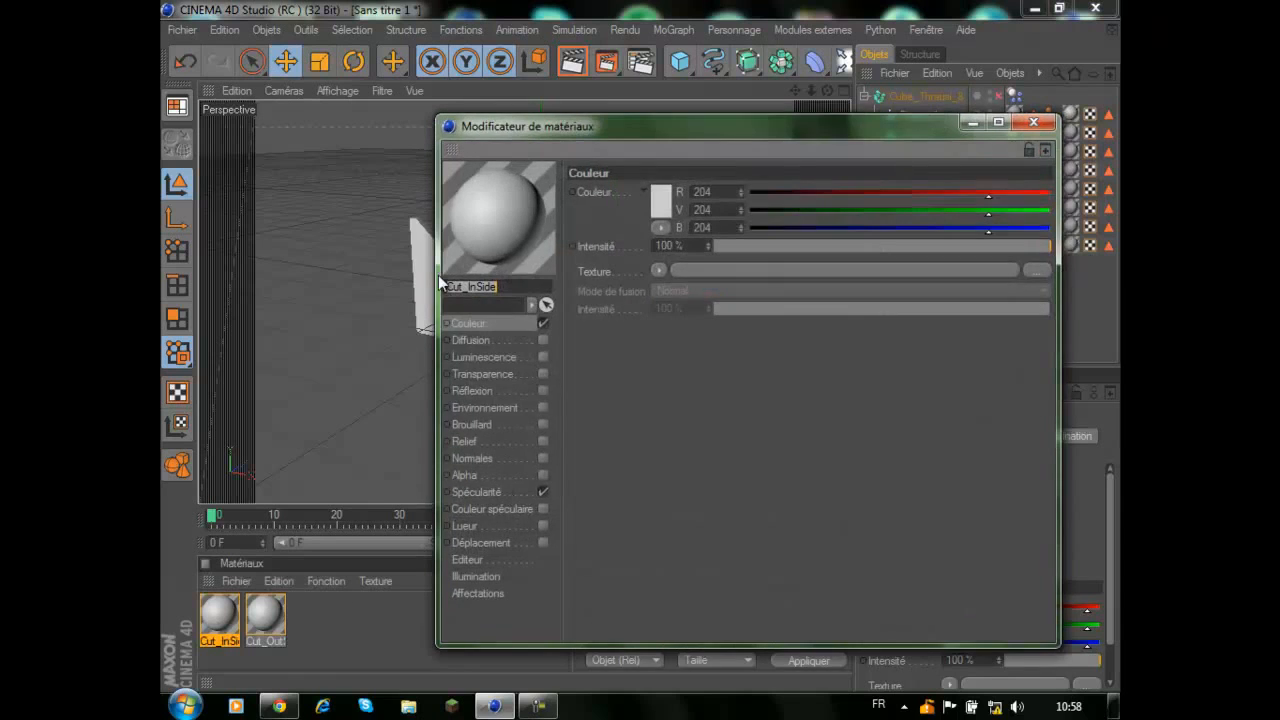
left_click_drag(548, 129, 449, 399)
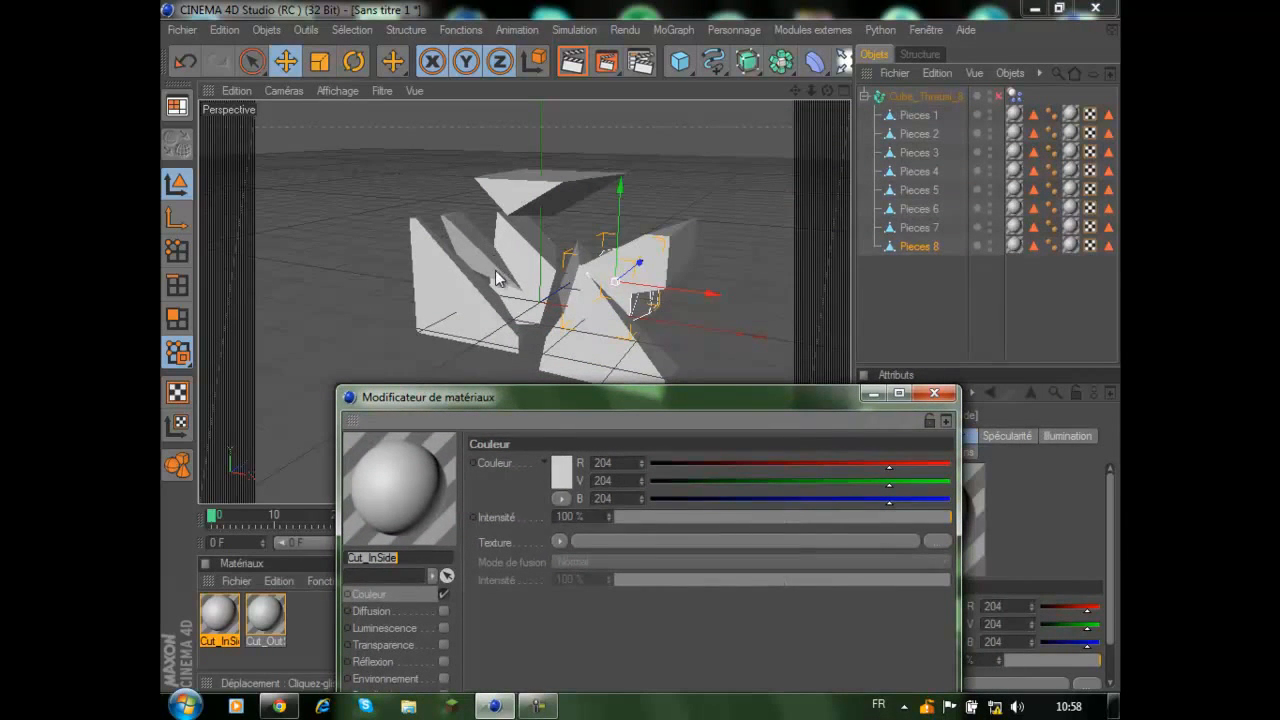
left_click_drag(536, 392, 540, 130)
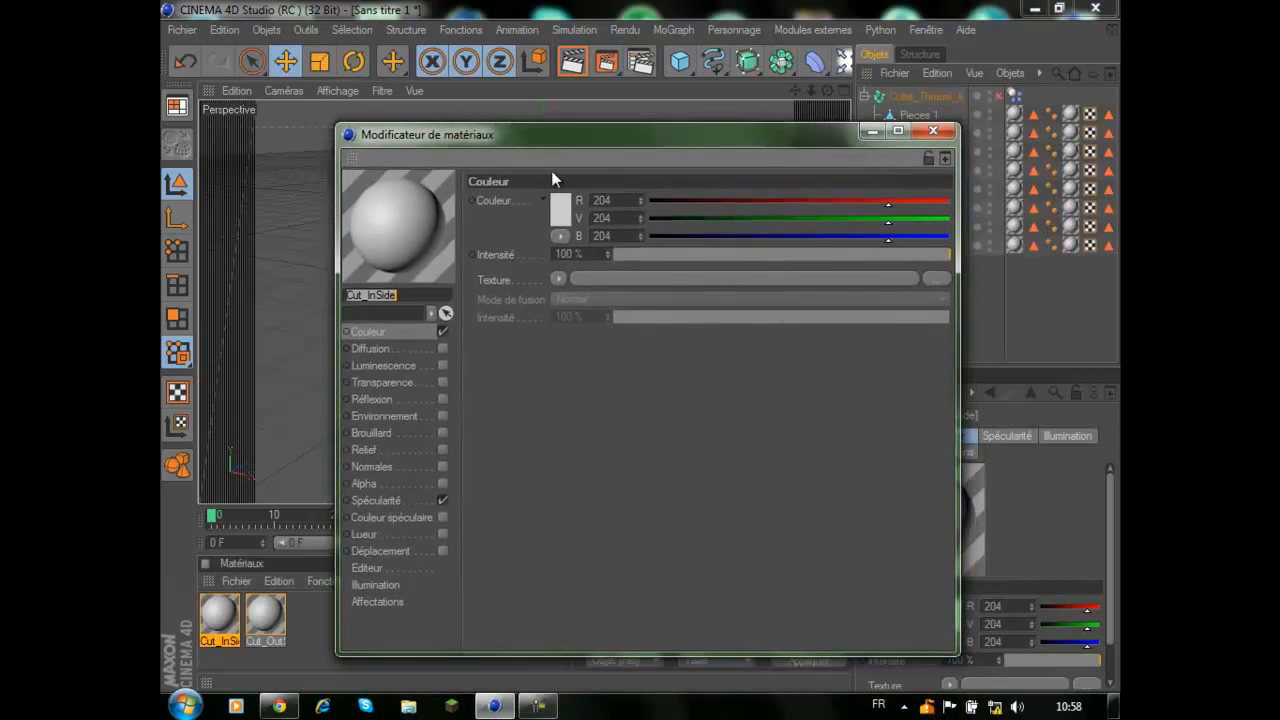
left_click(568, 210)
left_click_drag(532, 188, 464, 145)
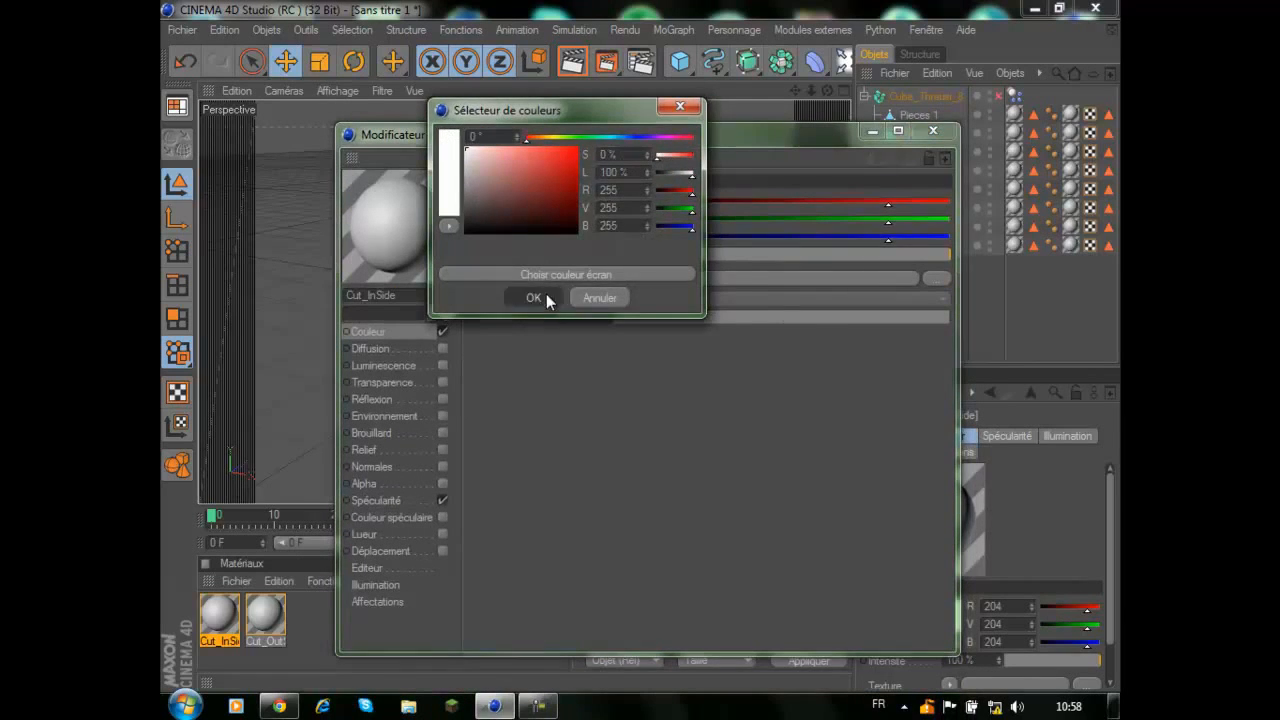
left_click(533, 297)
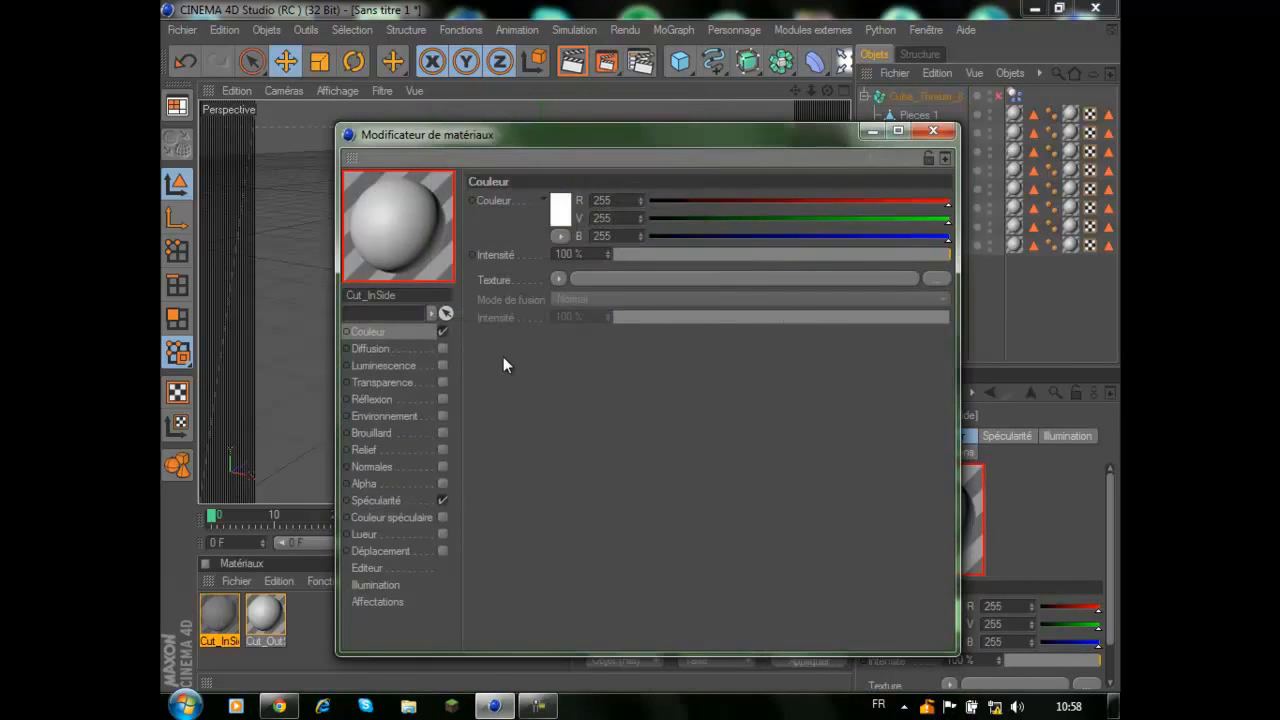
Step: Disable the specularity (Spécularité) of the Cut_InSide material and enable its glow (Lueur)
left_click(442, 501)
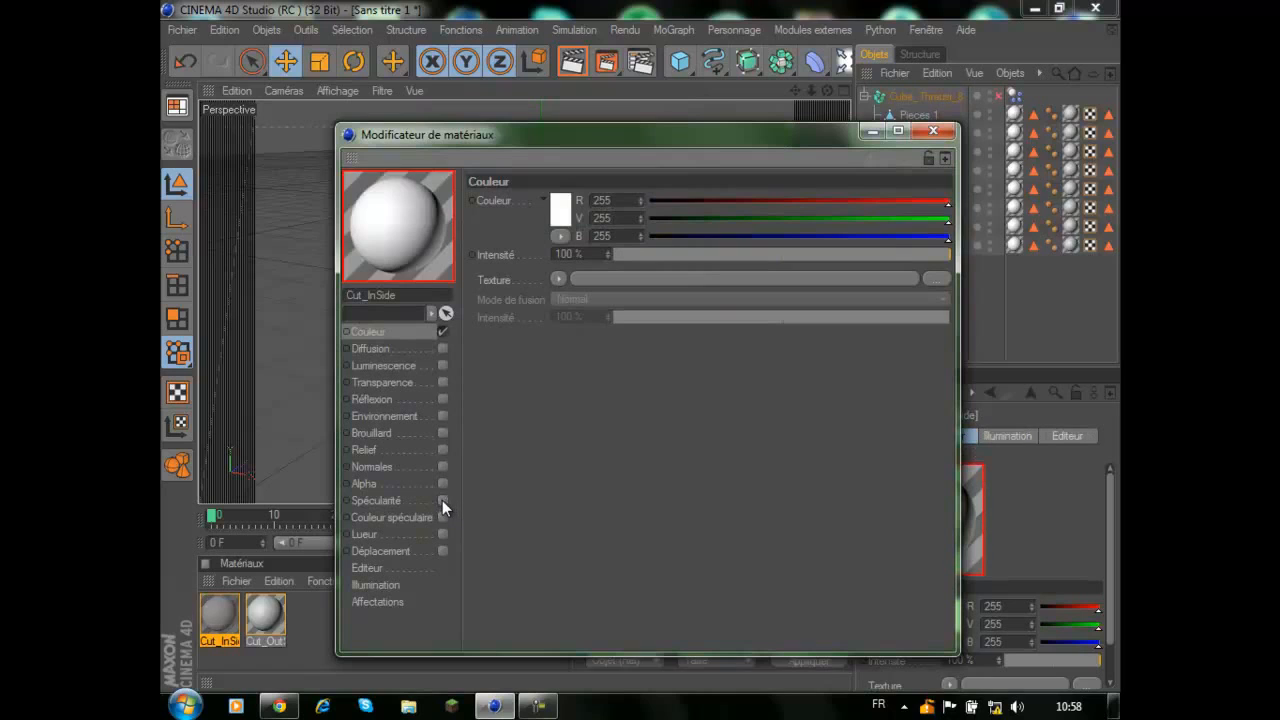
left_click(376, 534)
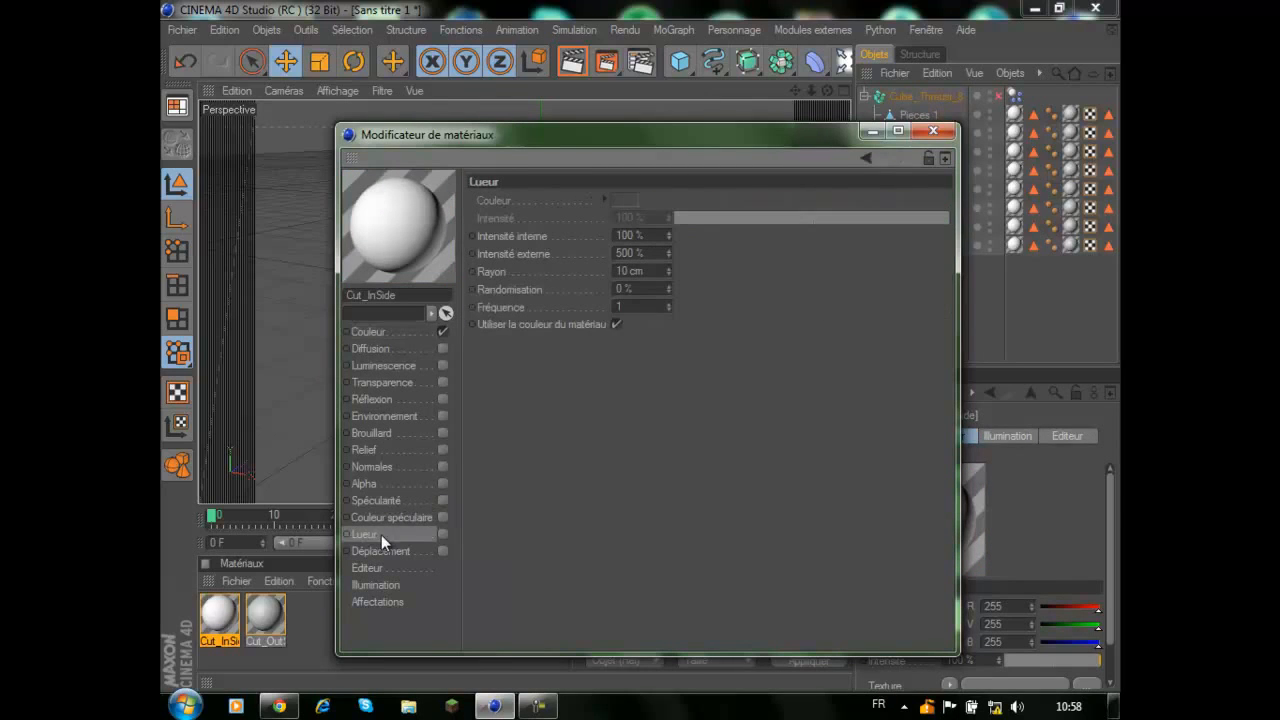
left_click(443, 534)
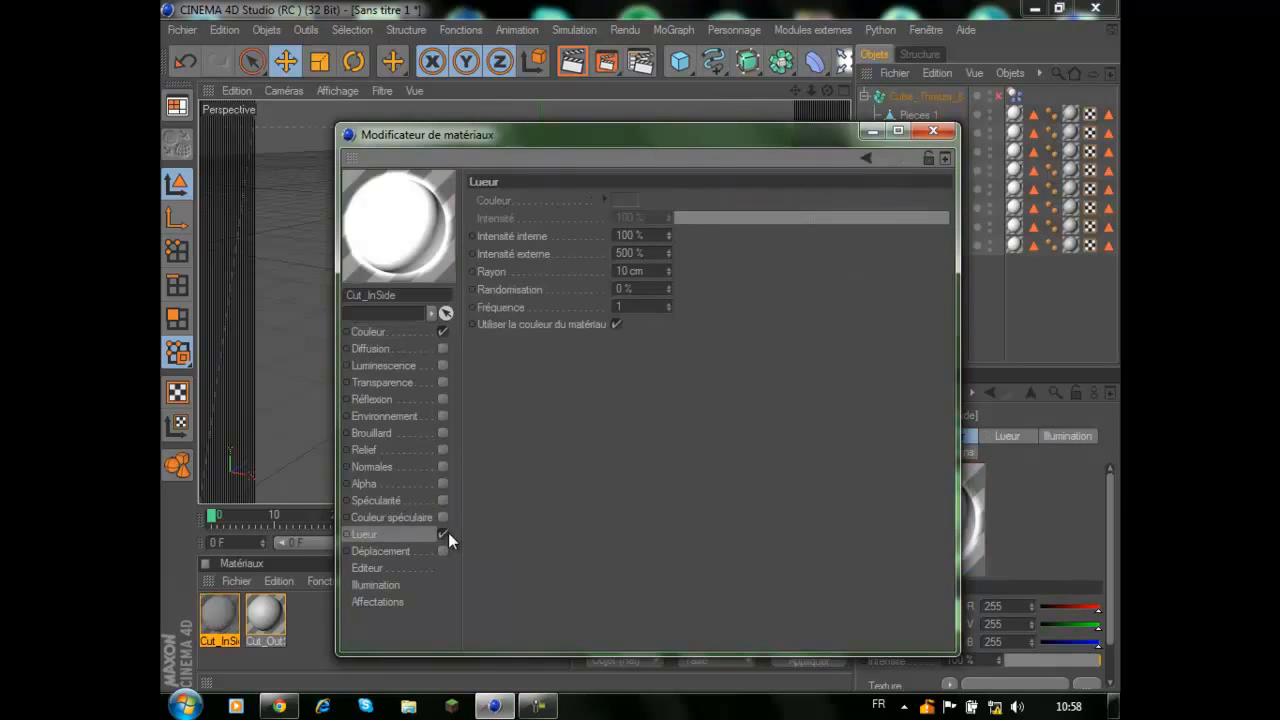
Step: Set the external intensity of the Cut_InSide glow to 250 % and close the material editor
left_click(638, 253)
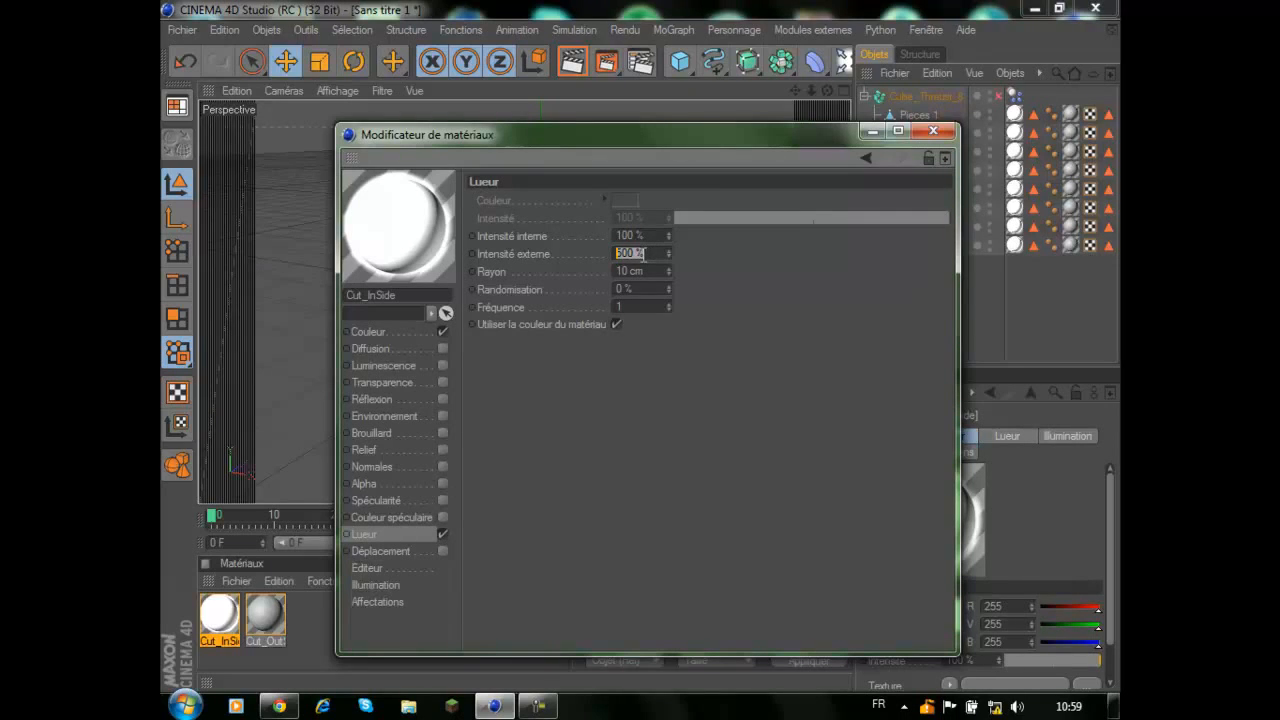
type("4")
type("50")
key("Return")
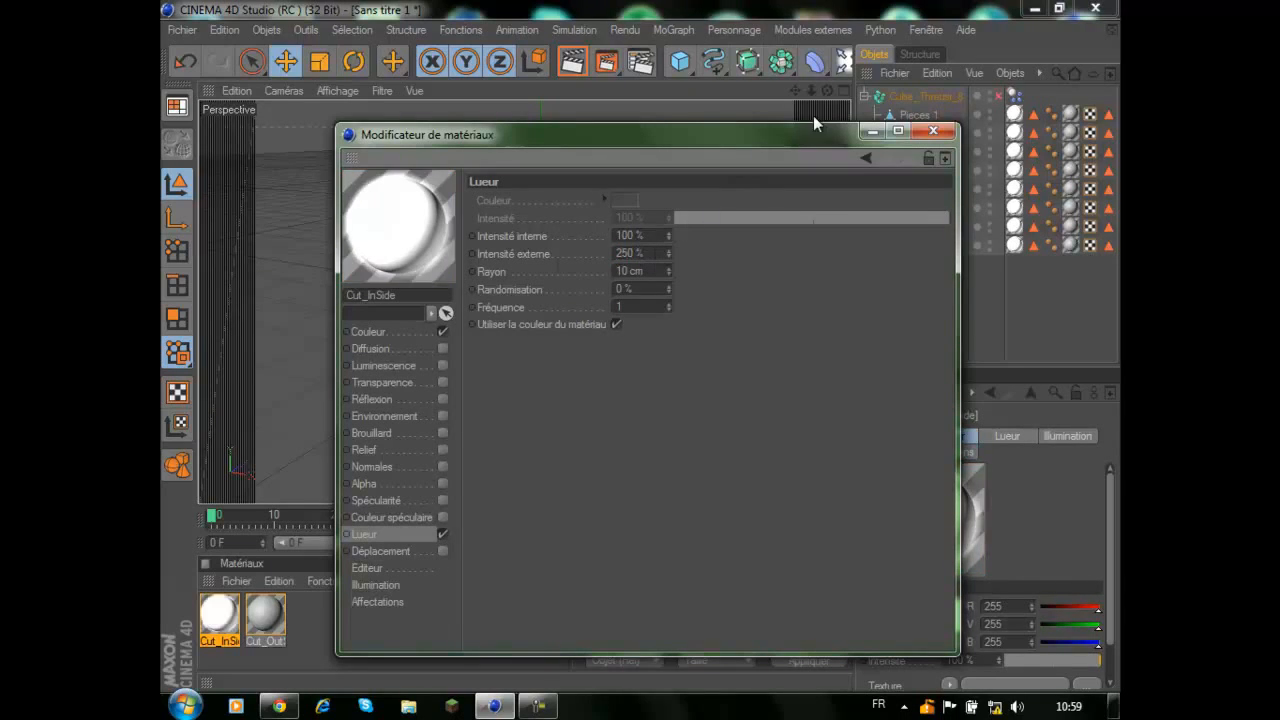
left_click(933, 131)
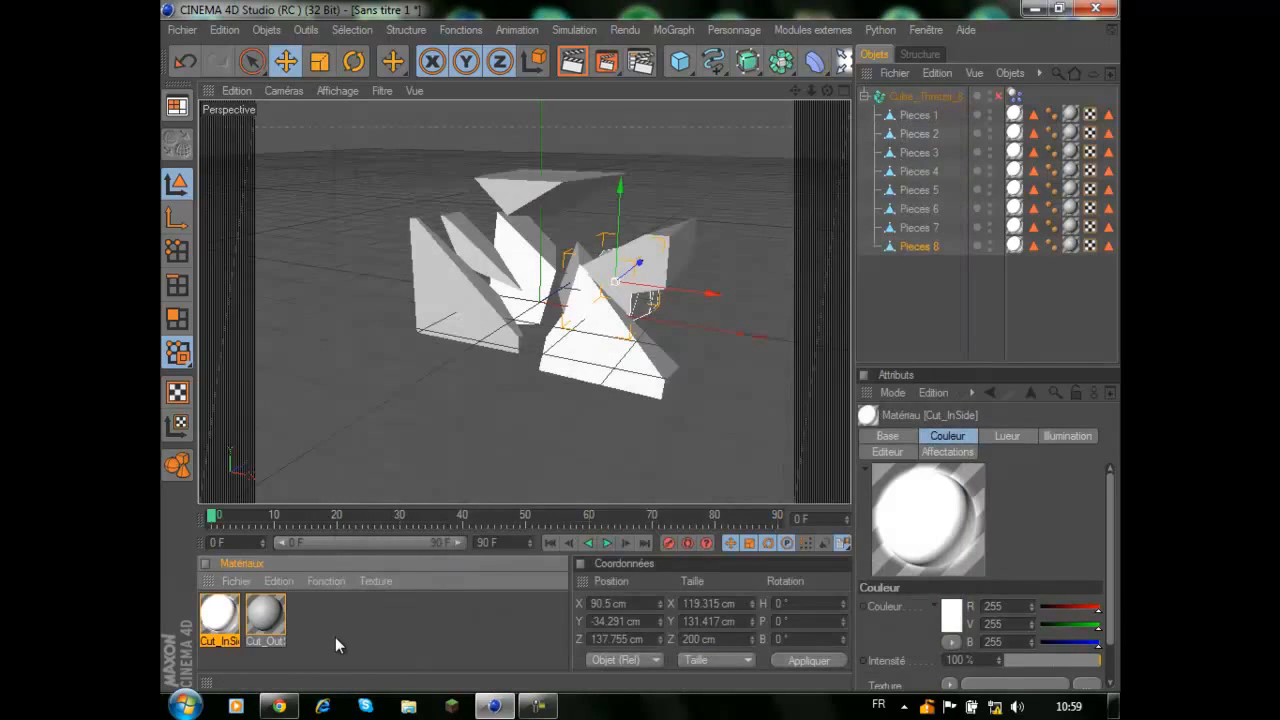
Step: Open the Cut_OutSide material for editing, set its color to black (RGB 0, 0, 0) and disable its specularity
left_click(268, 620)
double_click(268, 620)
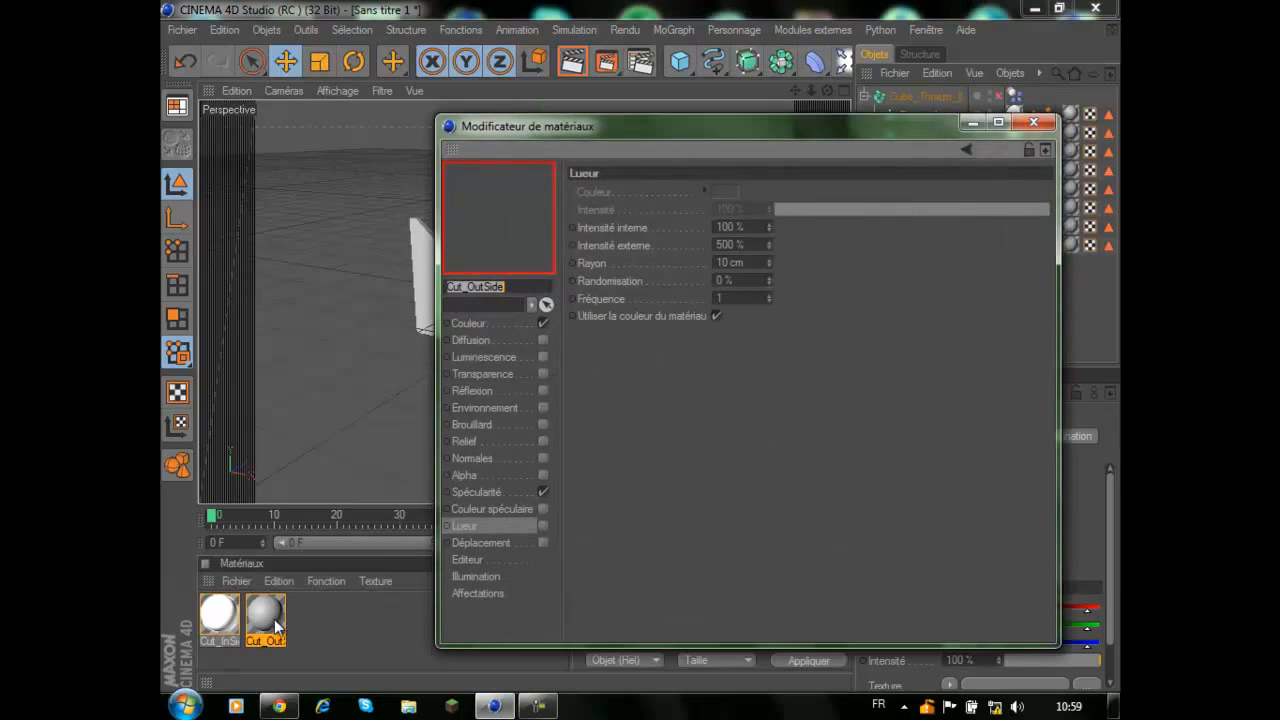
left_click(462, 323)
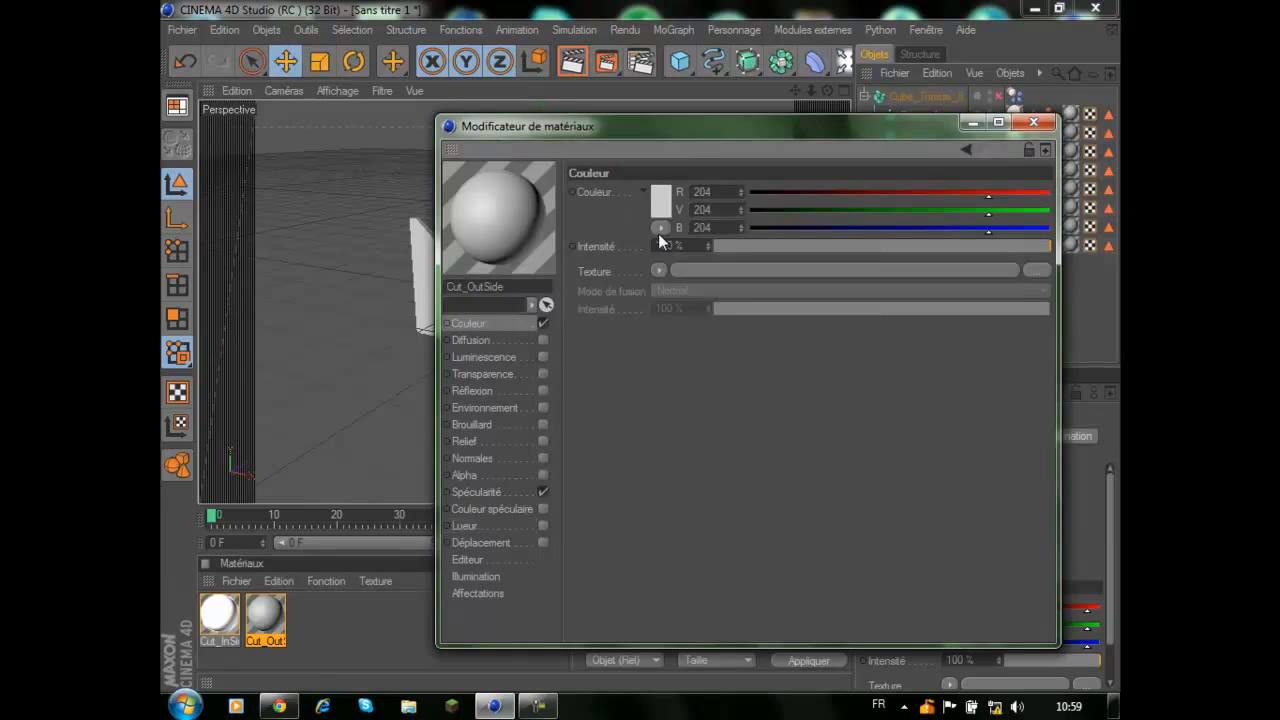
left_click(661, 203)
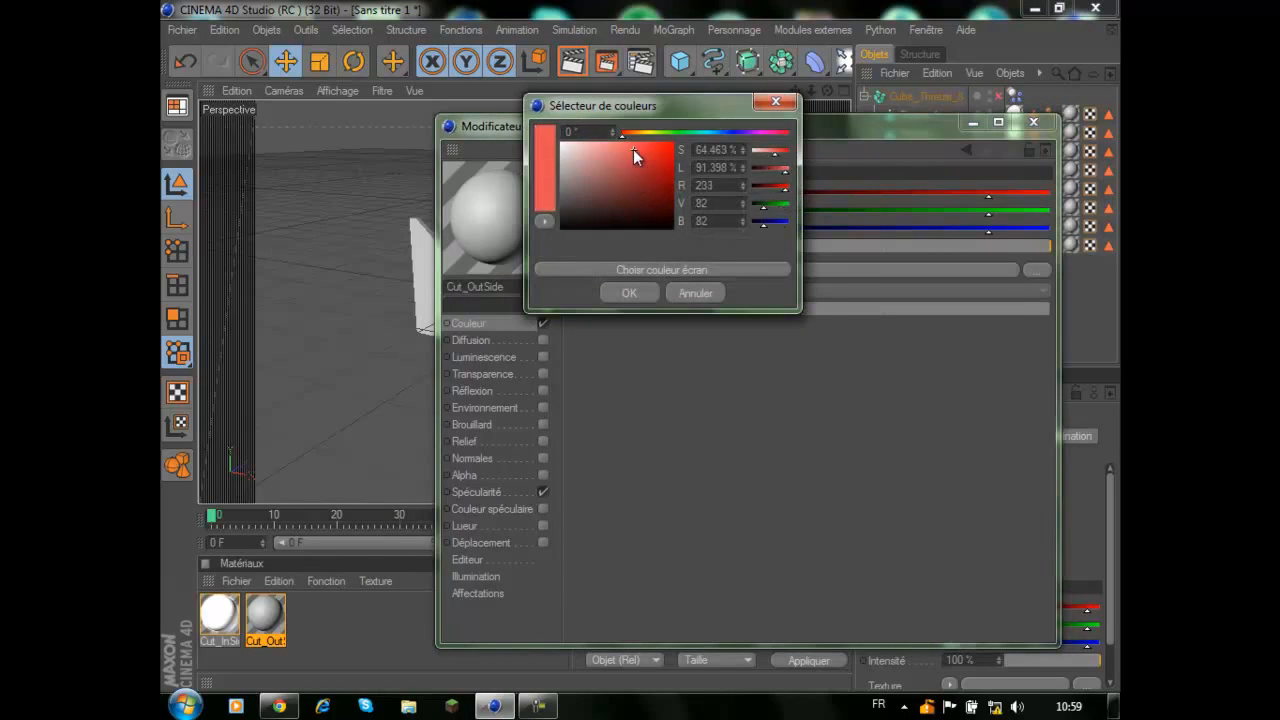
left_click(625, 293)
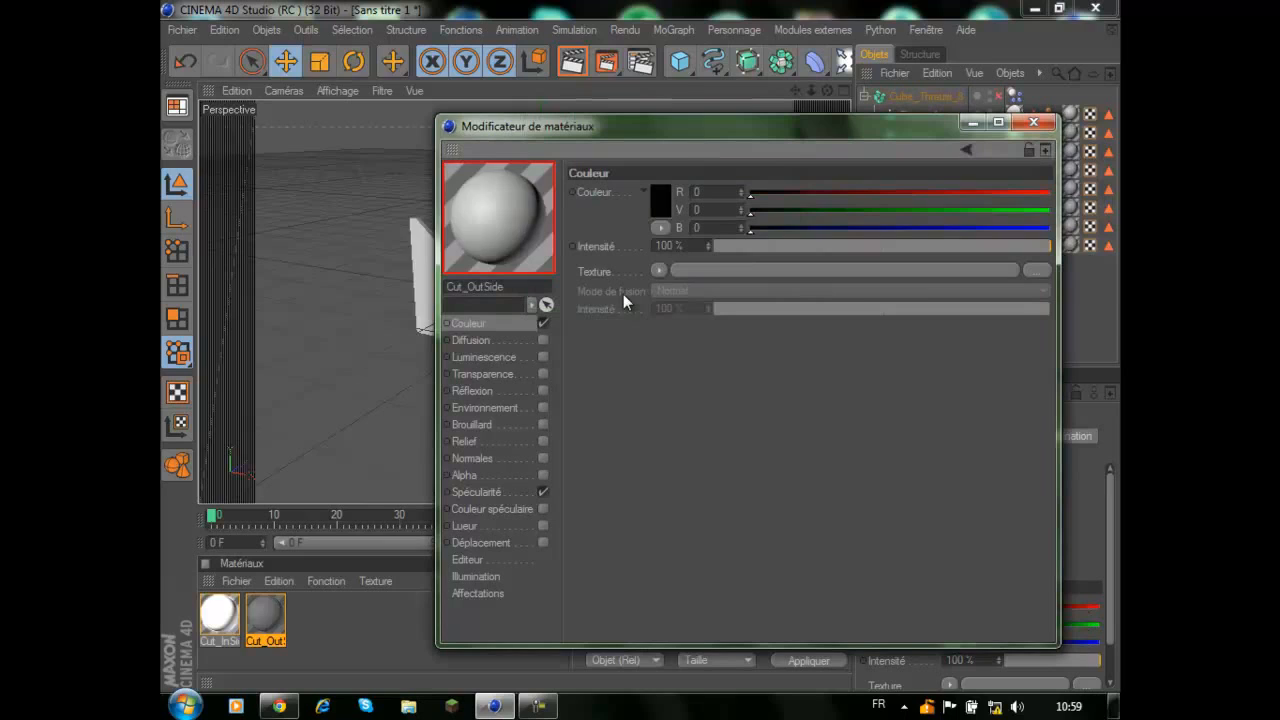
left_click(542, 492)
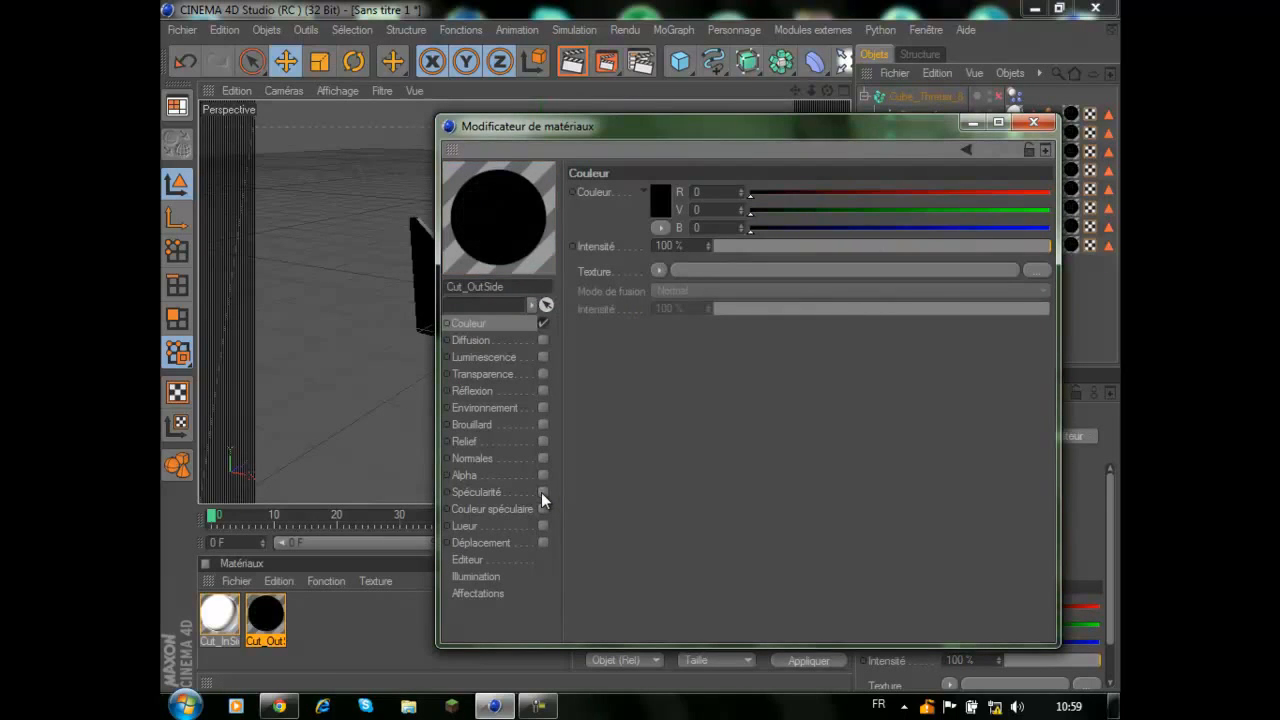
Step: Enable reflection (Réflexion) on the Cut_OutSide material and give the reflection a Fresnel texture
left_click(472, 391)
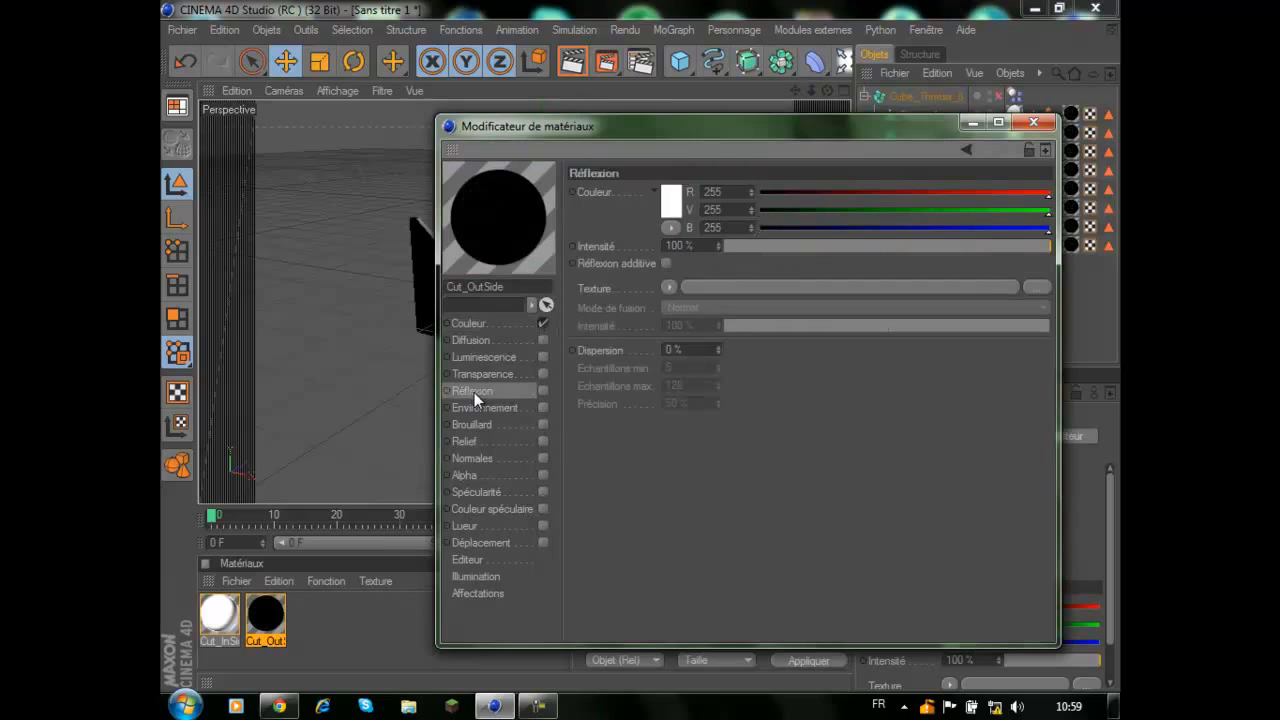
left_click(543, 391)
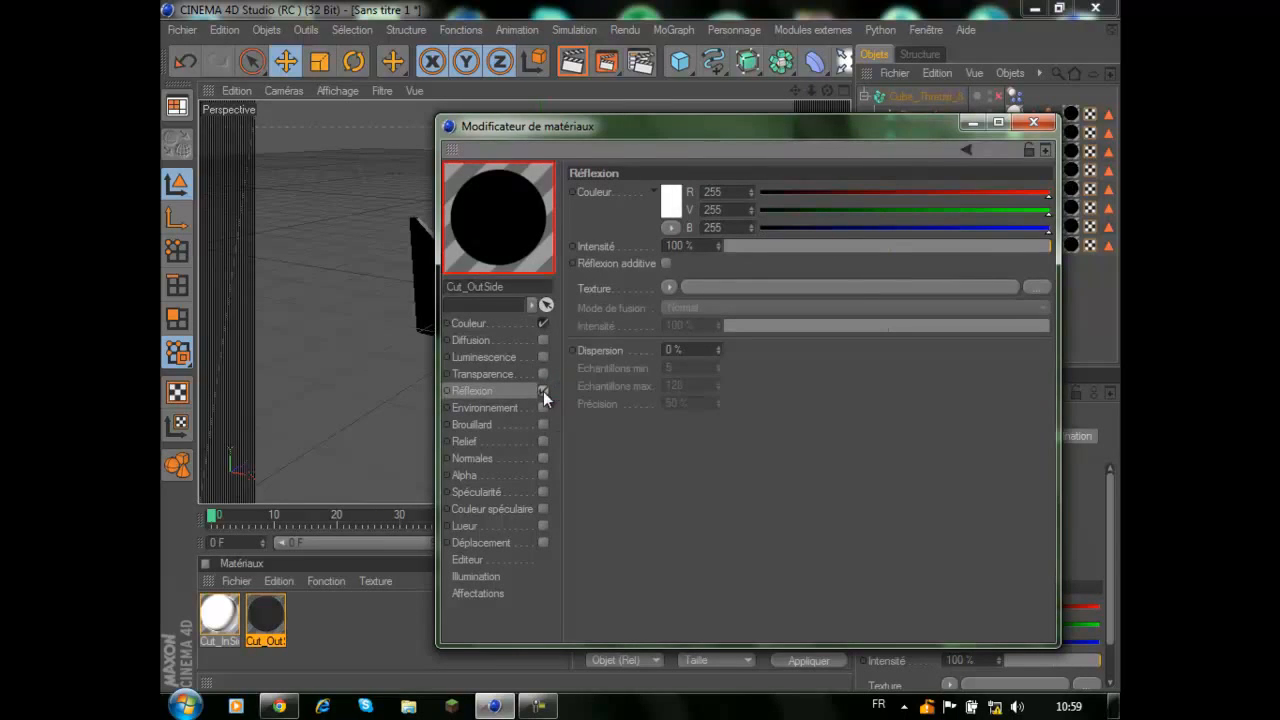
left_click(669, 287)
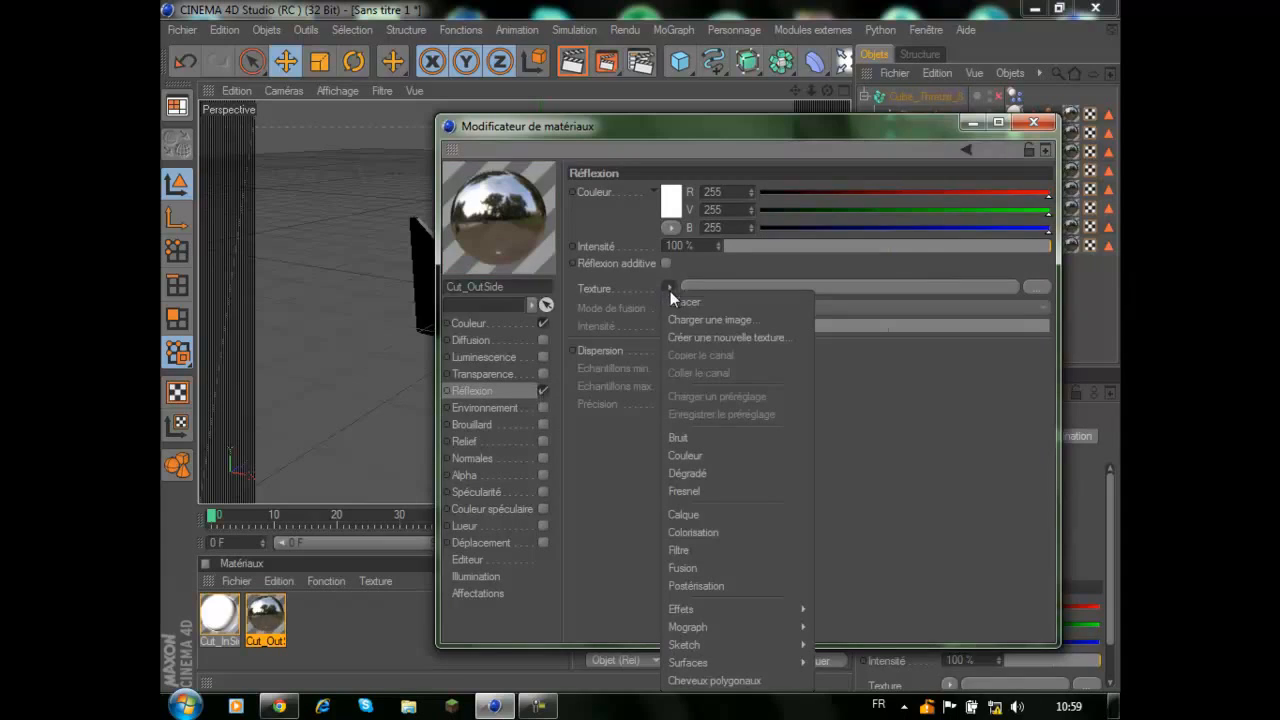
left_click(693, 492)
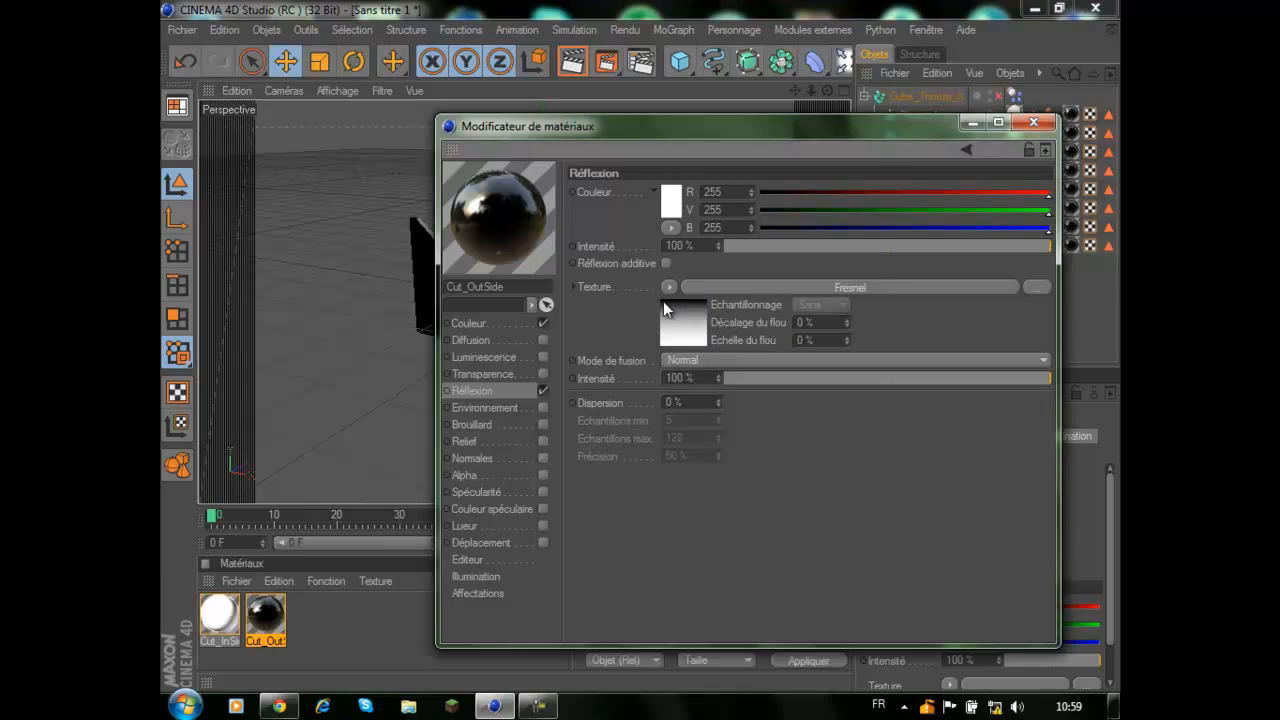
Step: Change the white end of the Fresnel gradient to red (RGB 255, 0, 0) and close the material editor
left_click(689, 341)
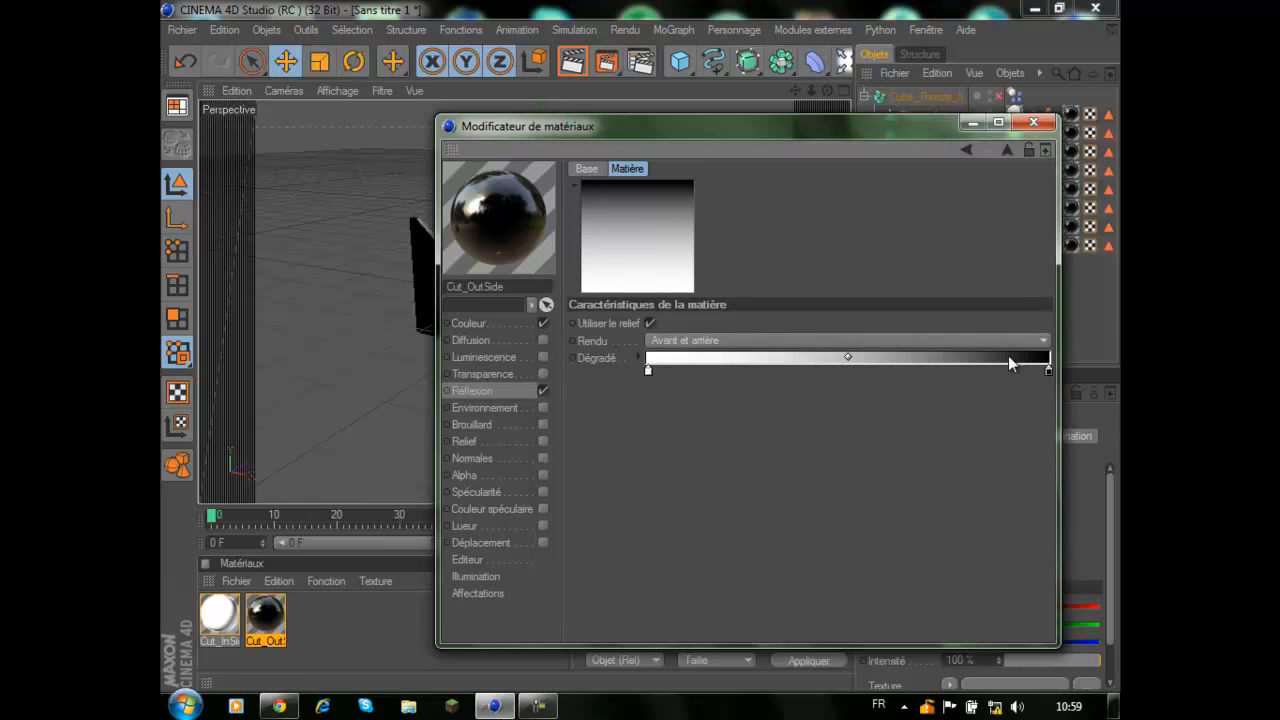
double_click(647, 369)
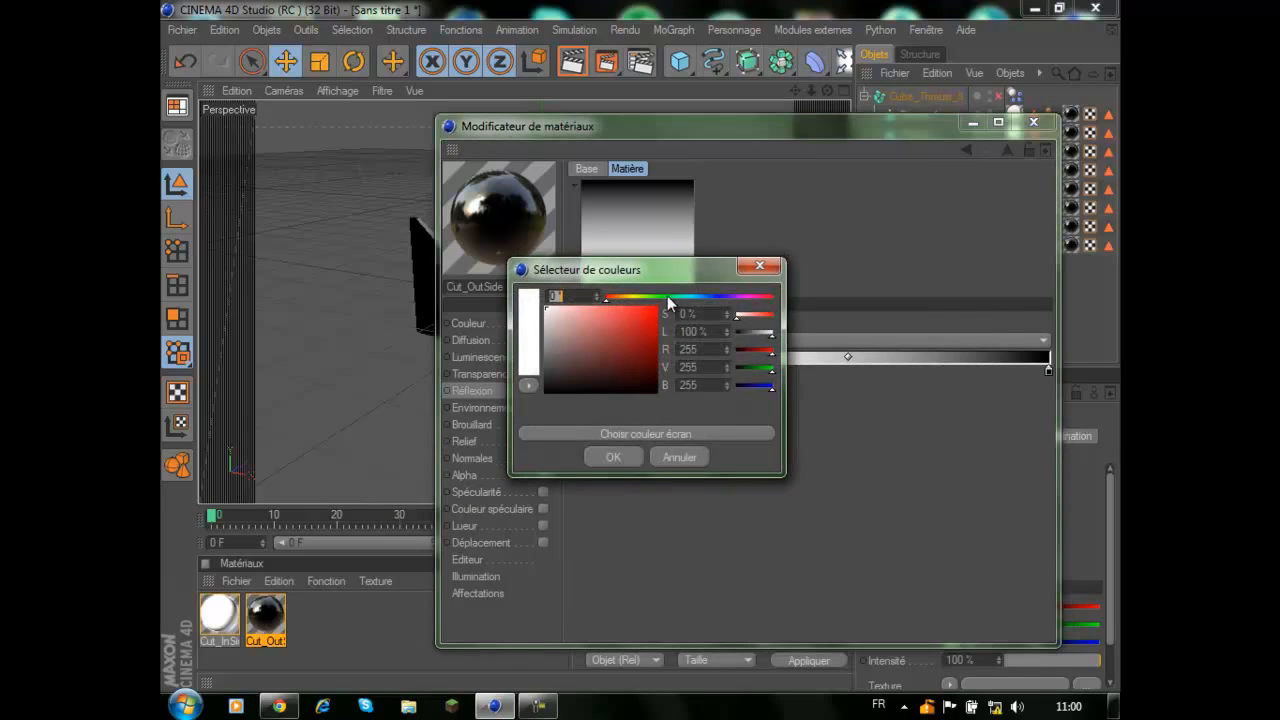
mouse_move(613, 372)
left_mouse_down()
mouse_move(640, 354)
mouse_move(669, 296)
mouse_move(636, 297)
mouse_move(720, 297)
mouse_move(558, 297)
left_mouse_up()
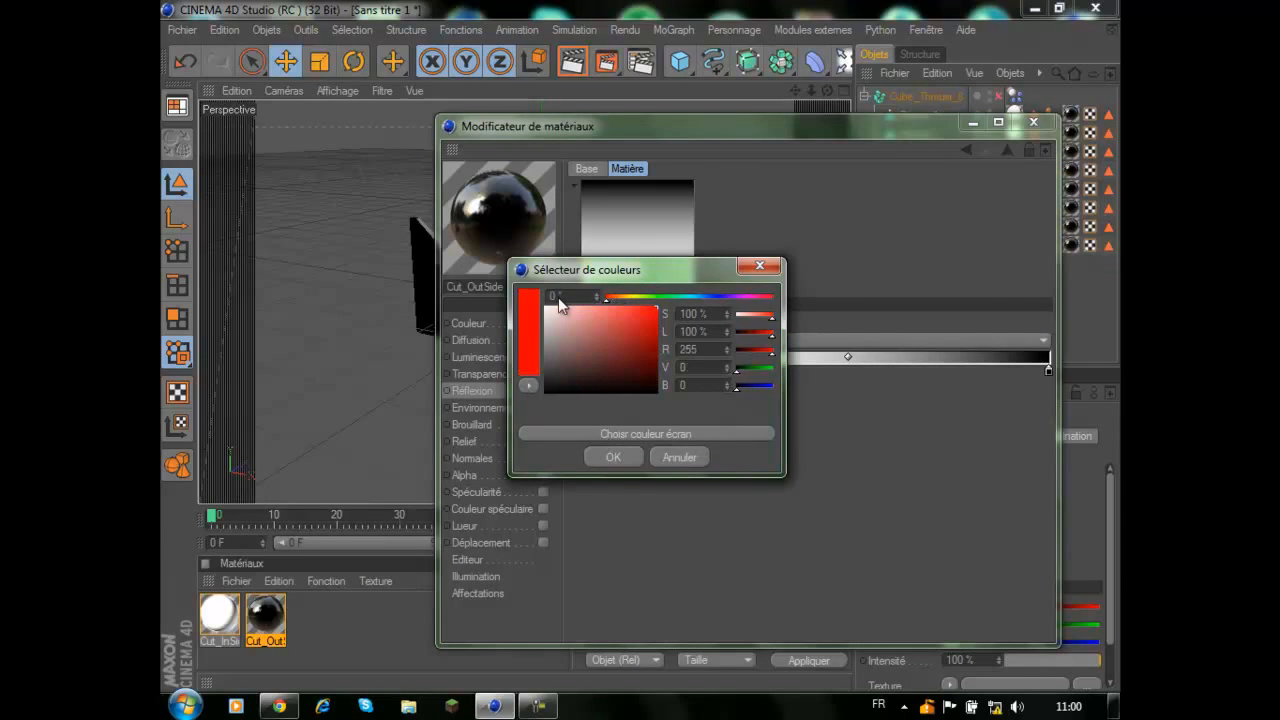
left_click(613, 457)
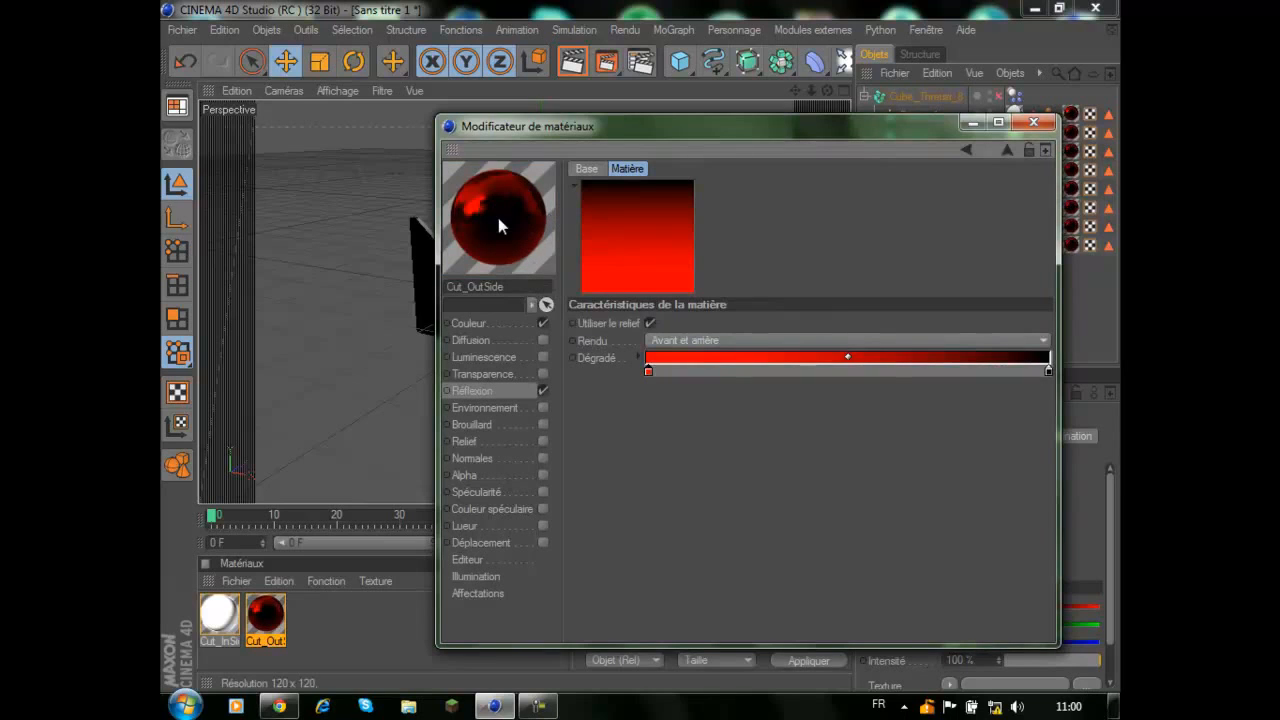
left_click(1035, 121)
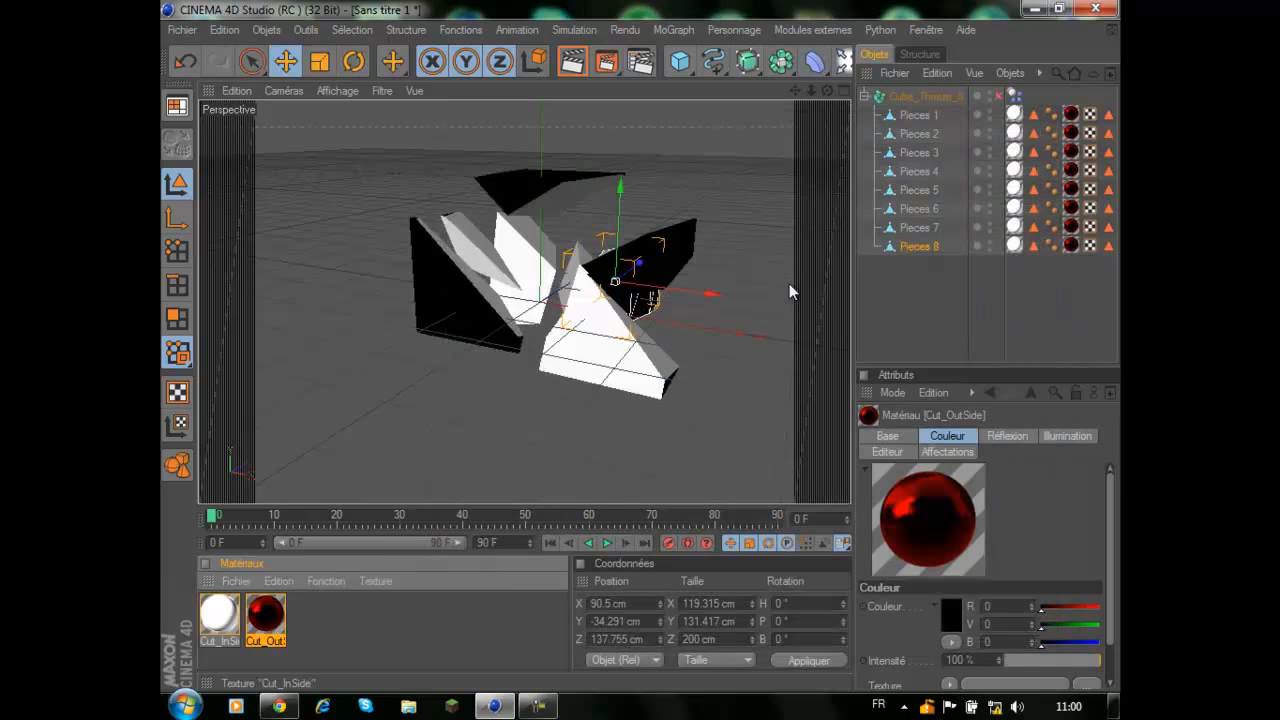
Step: Render the perspective view to check both materials on the separated pieces
left_click(572, 61)
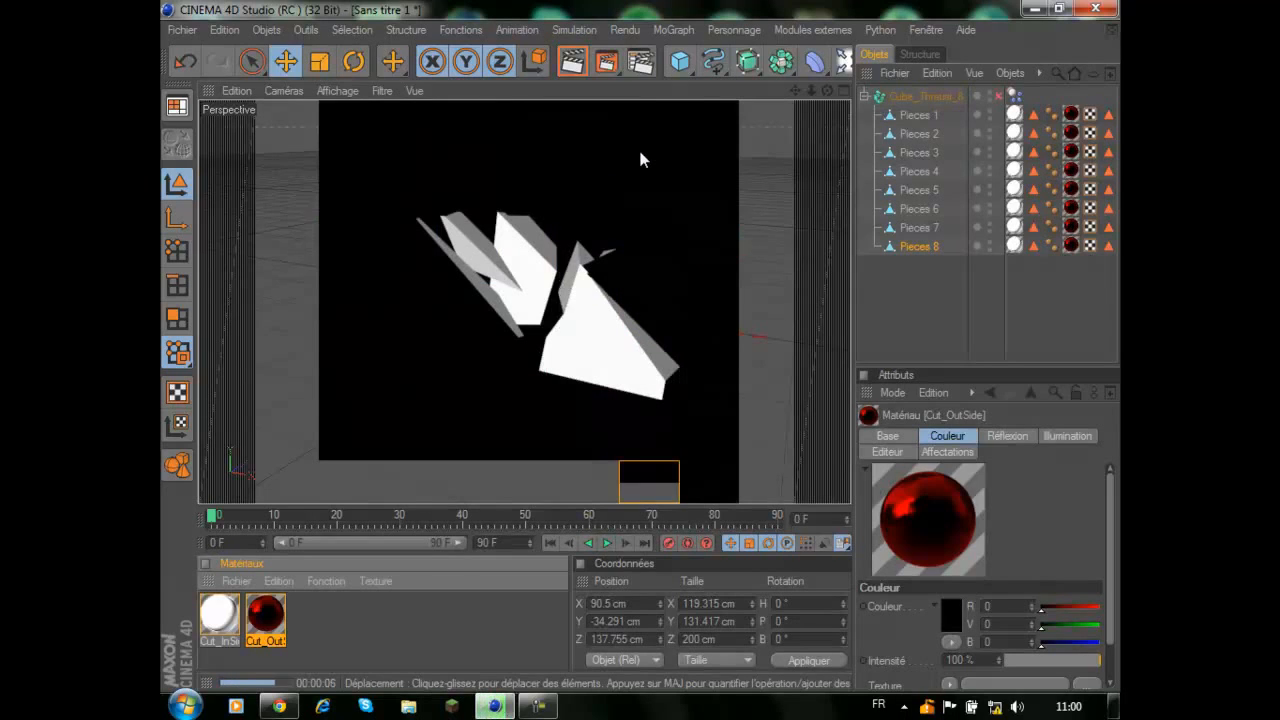
Step: Move the Pieces 3 fragment along Z to about 69.7 cm
left_click_drag(827, 91, 643, 352)
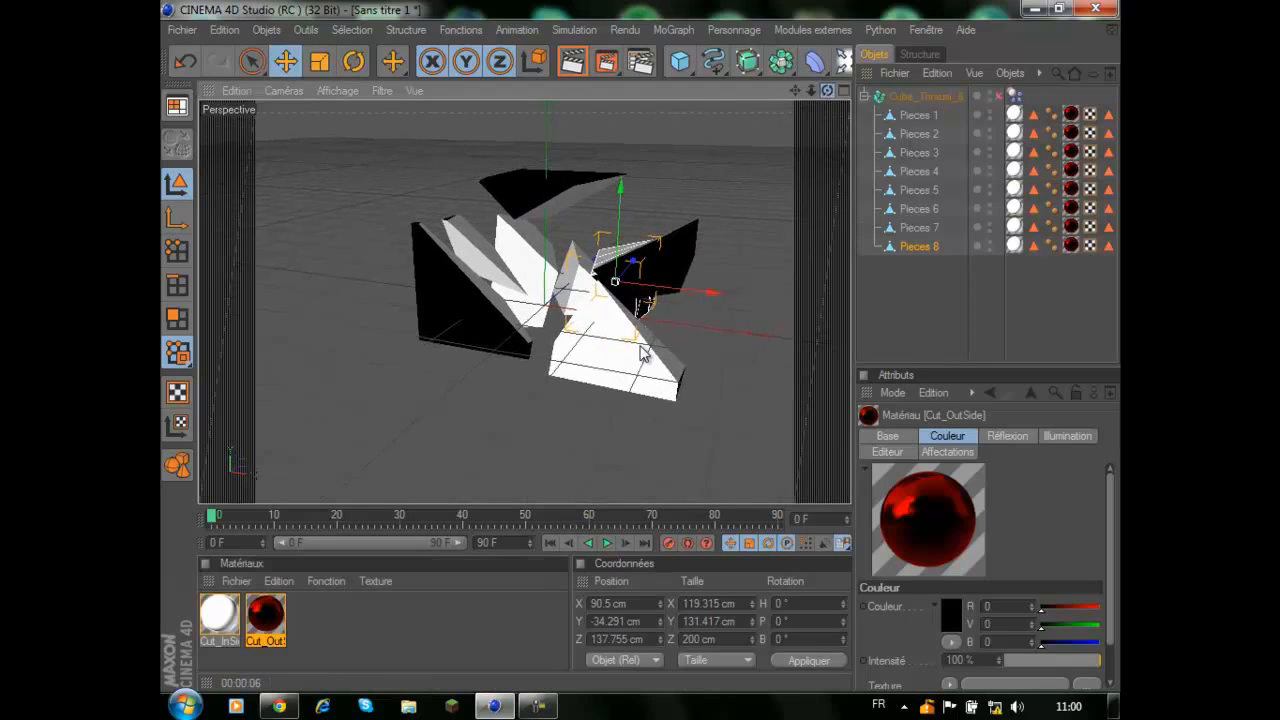
left_click(920, 283)
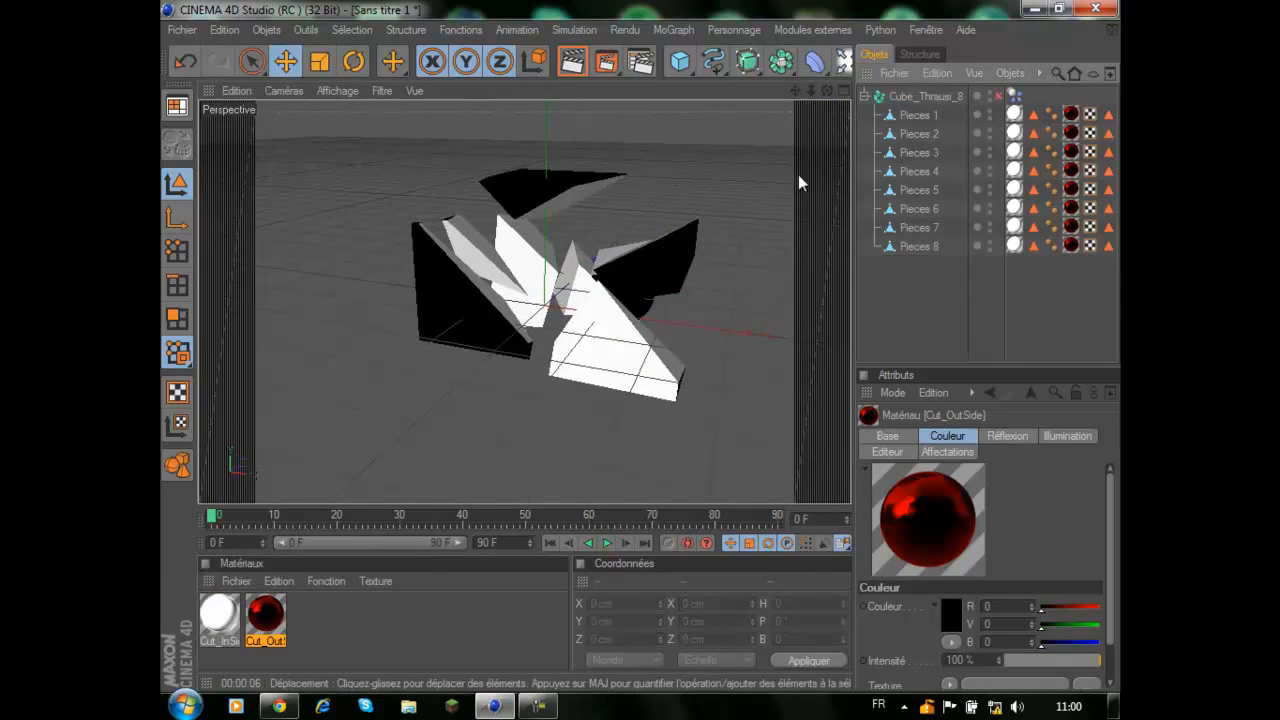
left_click(656, 268)
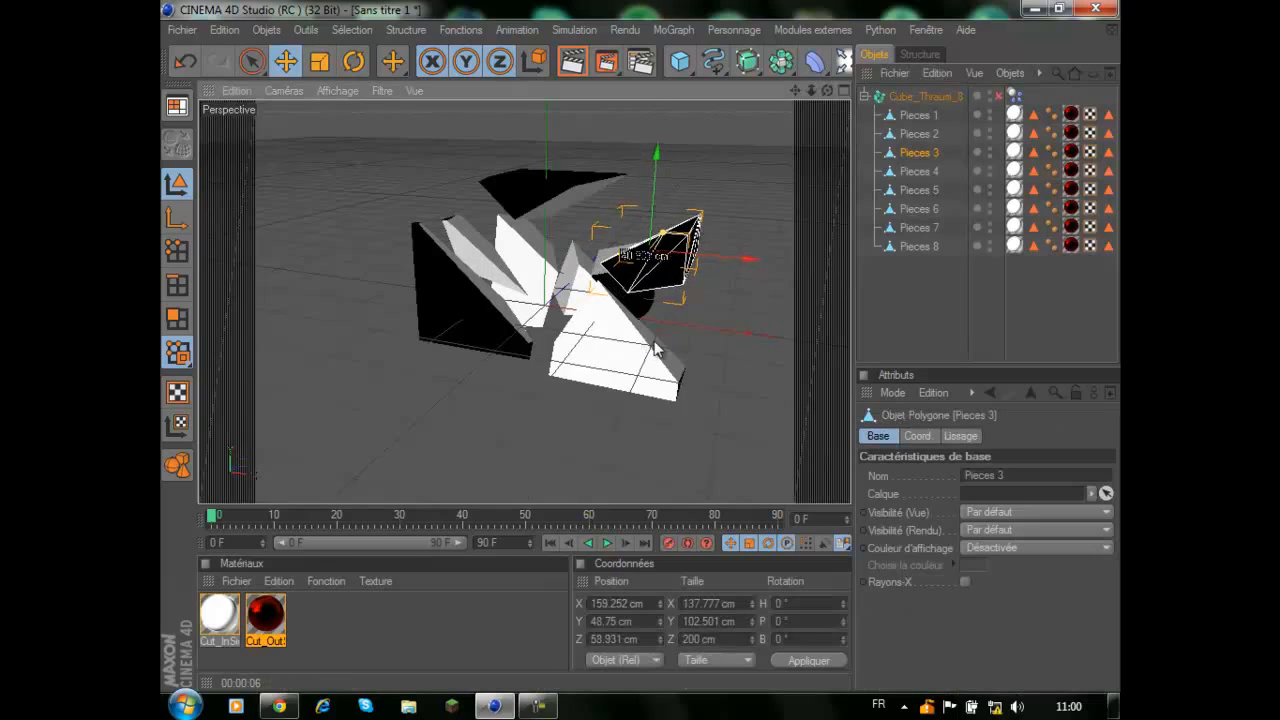
left_click_drag(655, 348, 656, 345)
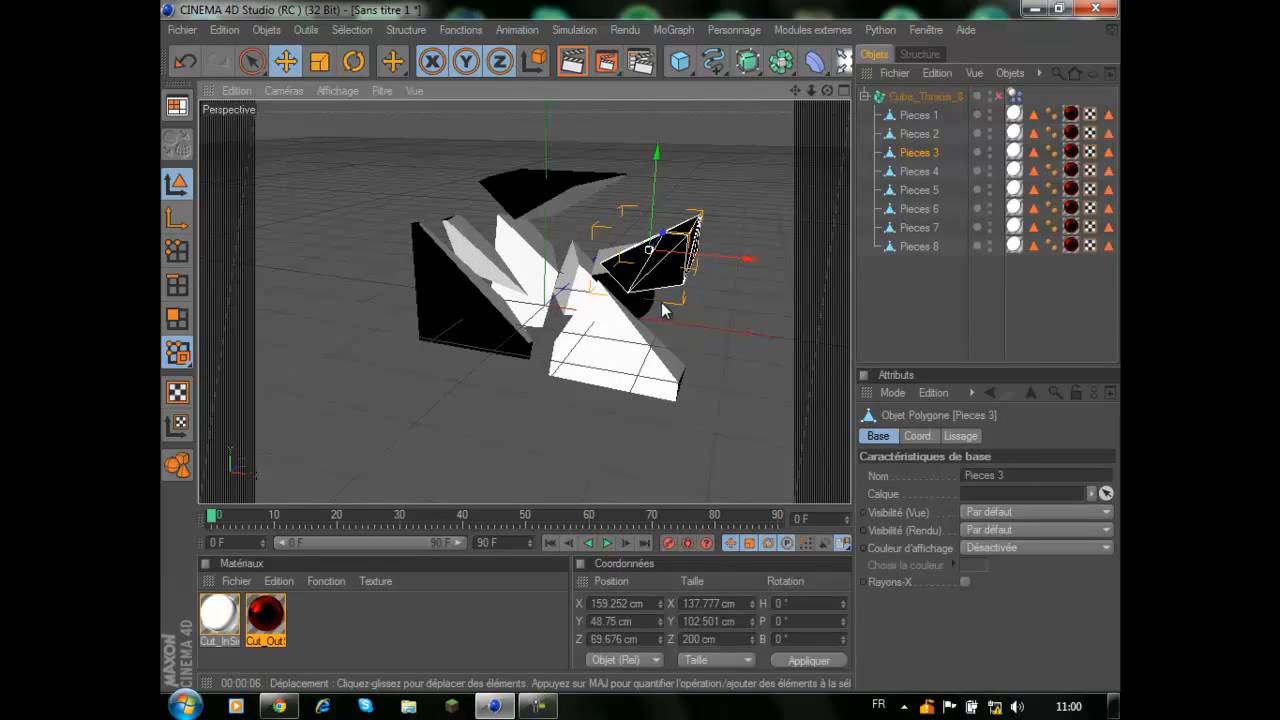
Step: Add an Explosion FX deformer and nest it inside the Cube_Thrausi_8 fracture object
left_click(880, 97)
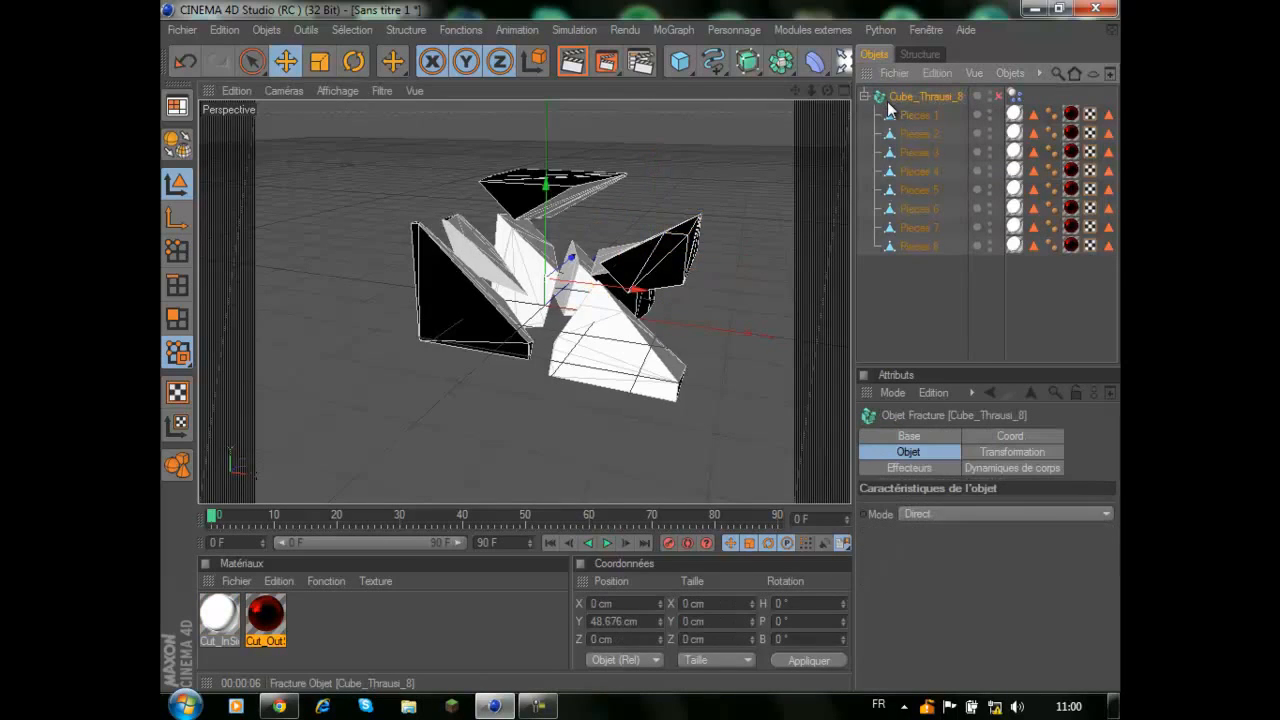
left_click(817, 65)
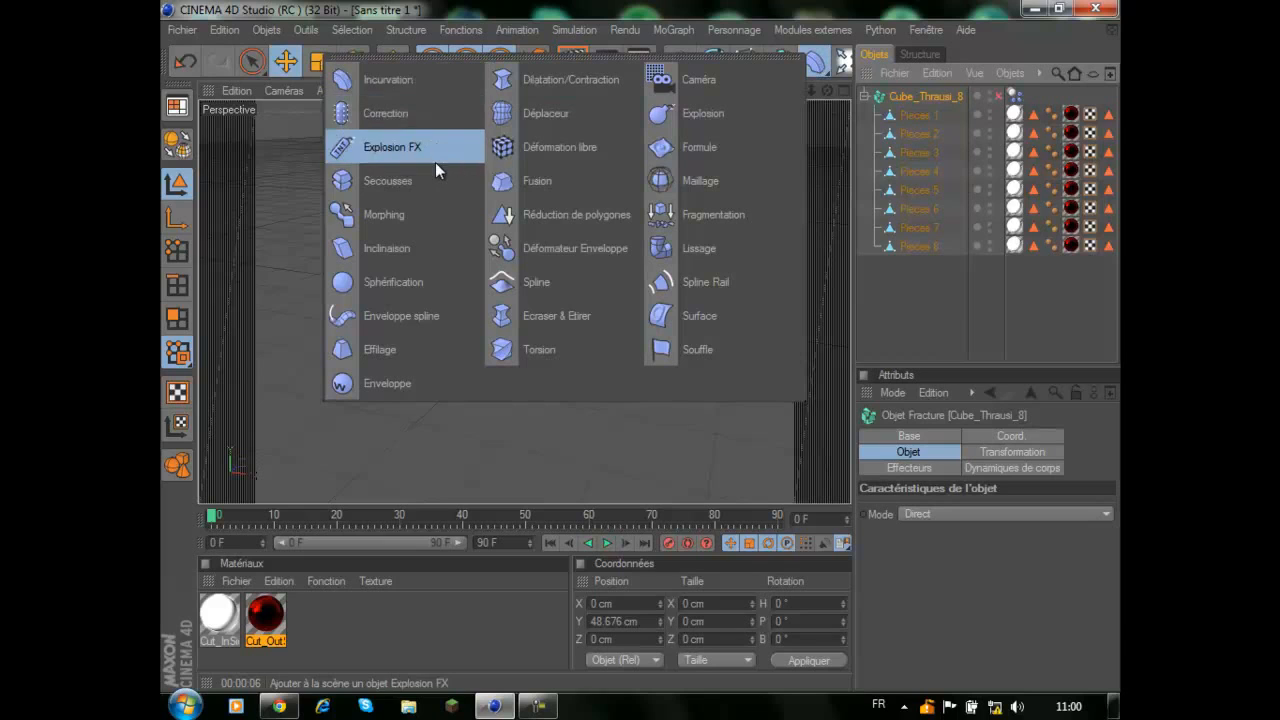
left_click(369, 157)
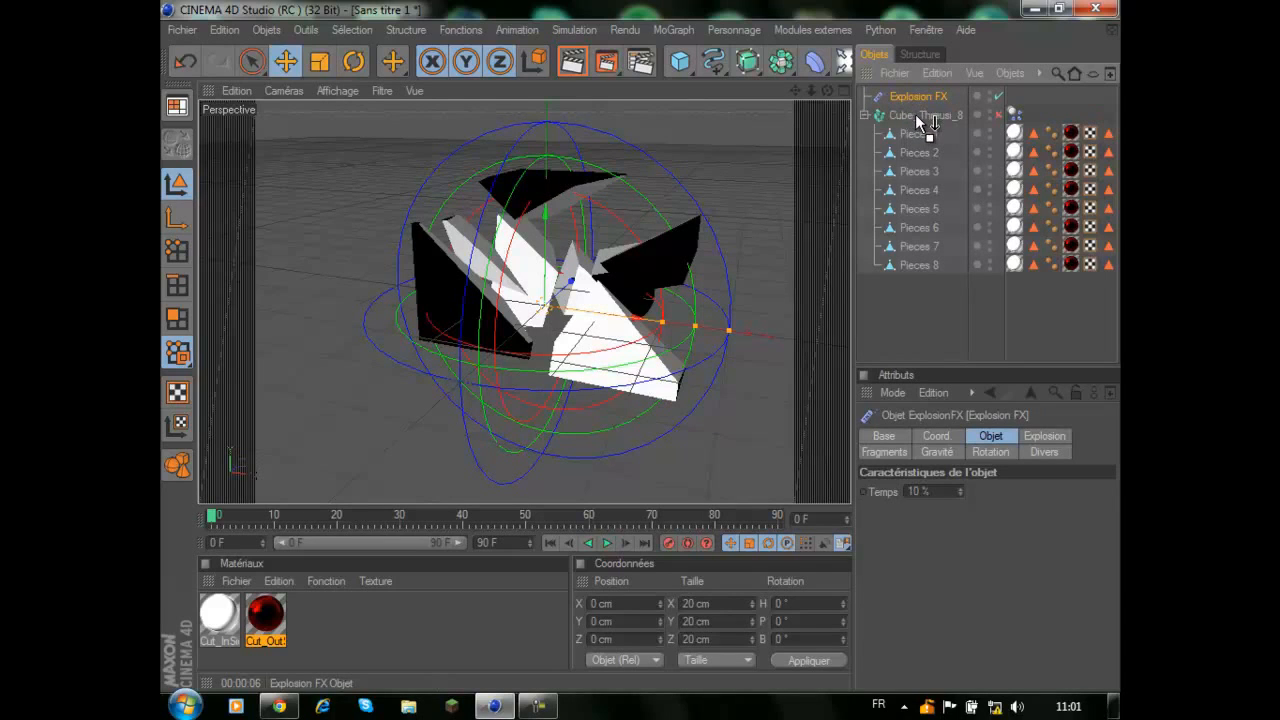
mouse_move(917, 115)
left_mouse_down()
mouse_move(934, 115)
mouse_move(923, 113)
left_mouse_up()
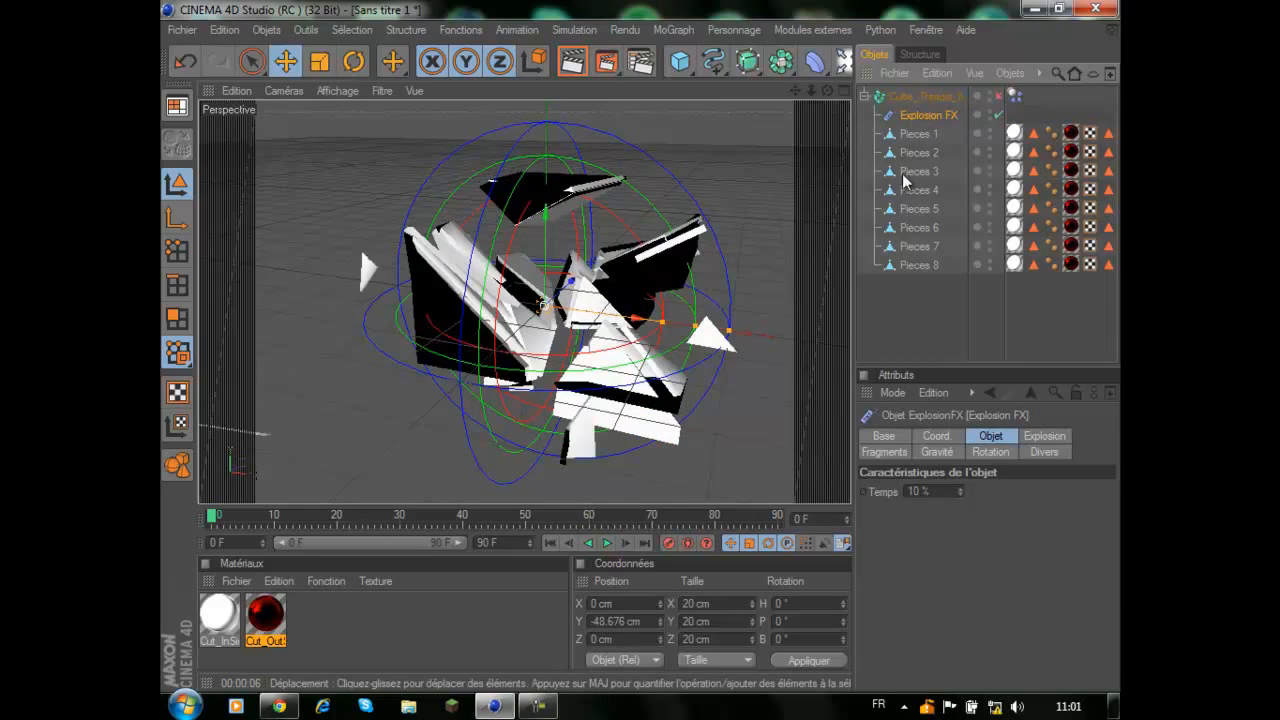
mouse_move(935, 118)
left_mouse_down()
mouse_move(938, 97)
mouse_move(932, 117)
left_mouse_up()
left_click(815, 66)
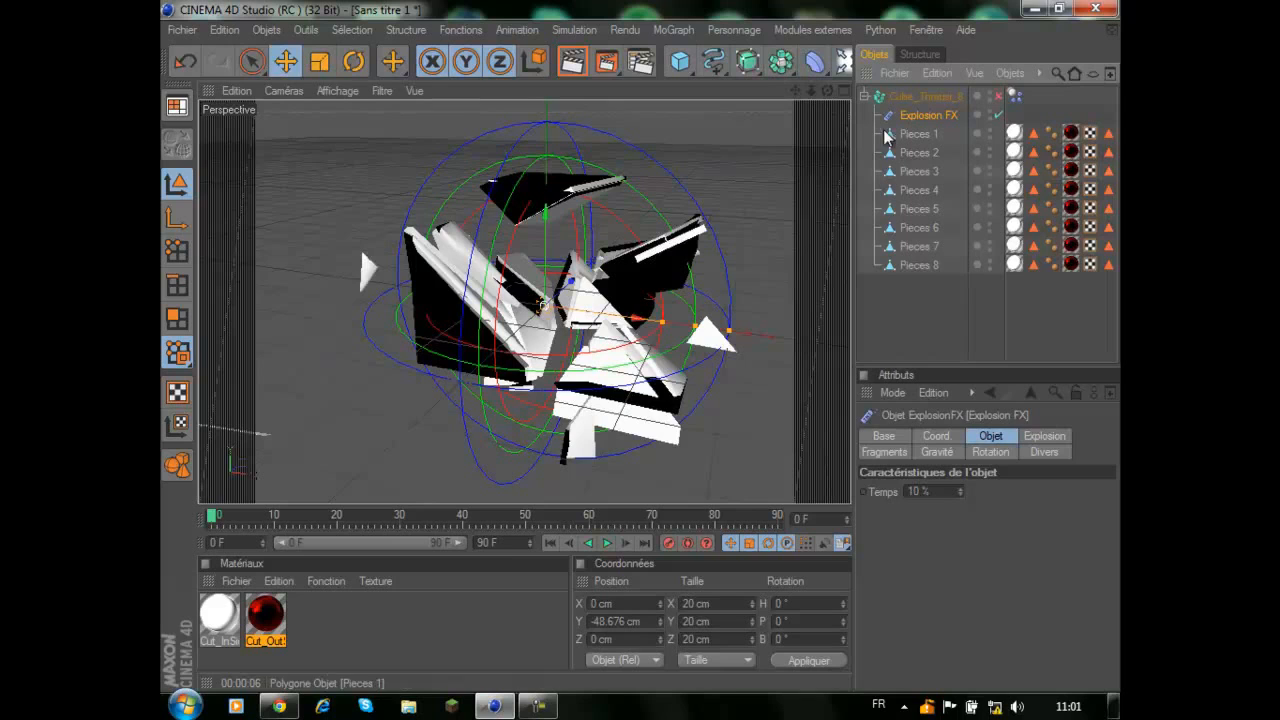
Step: Enlarge the Explosion FX deformer's red range sphere and raise its time (Temps) to about 11.8 %
left_click(640, 271)
left_click_drag(827, 91, 649, 348)
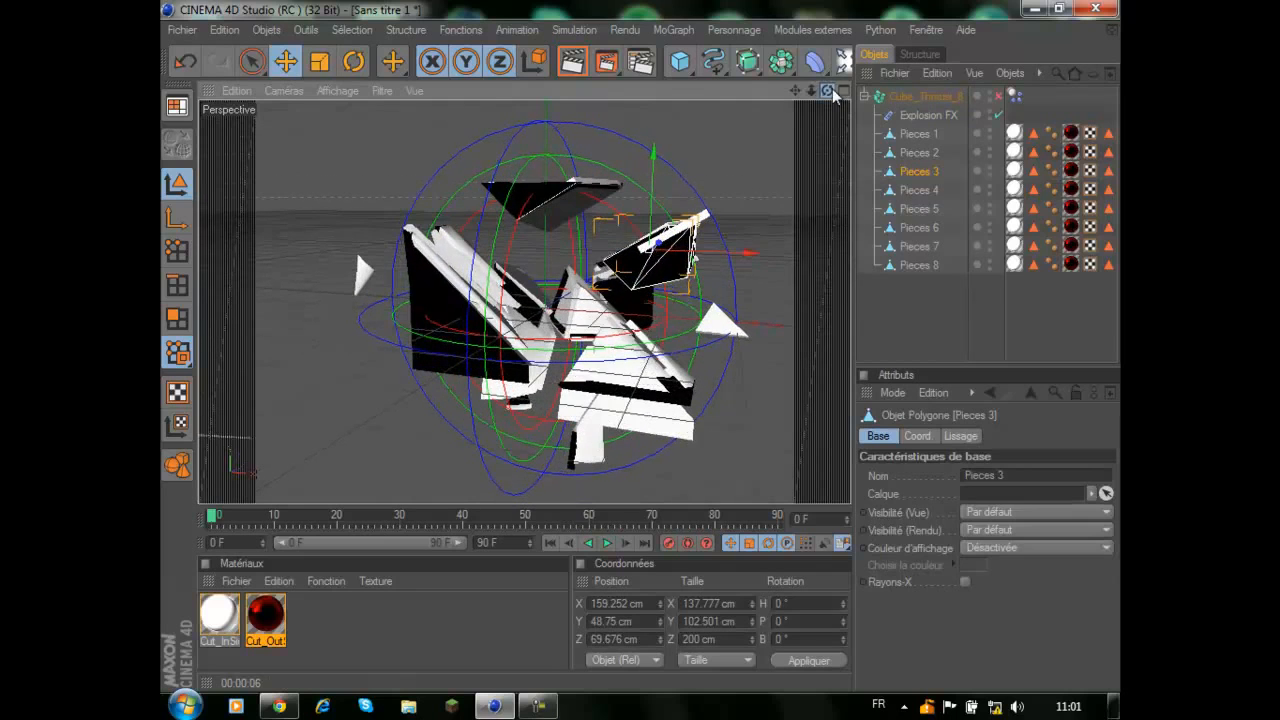
left_click(929, 116)
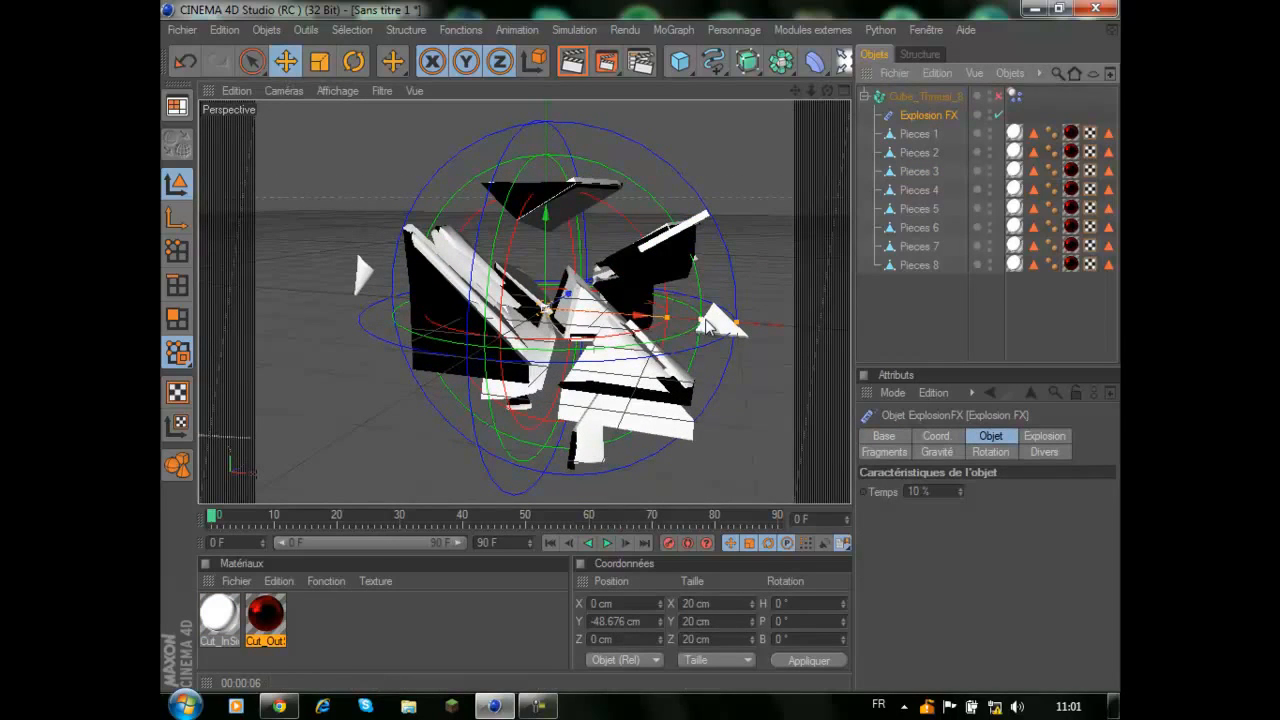
left_click_drag(706, 322, 786, 325)
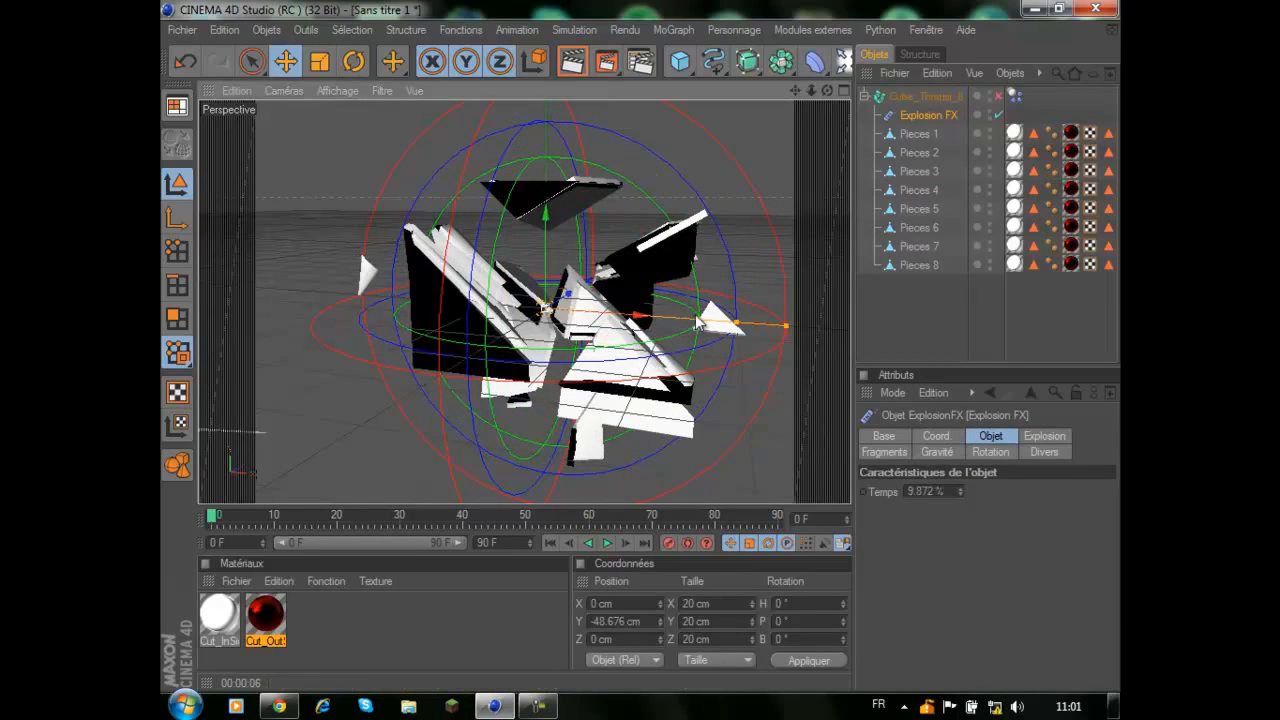
left_click_drag(700, 322, 735, 323)
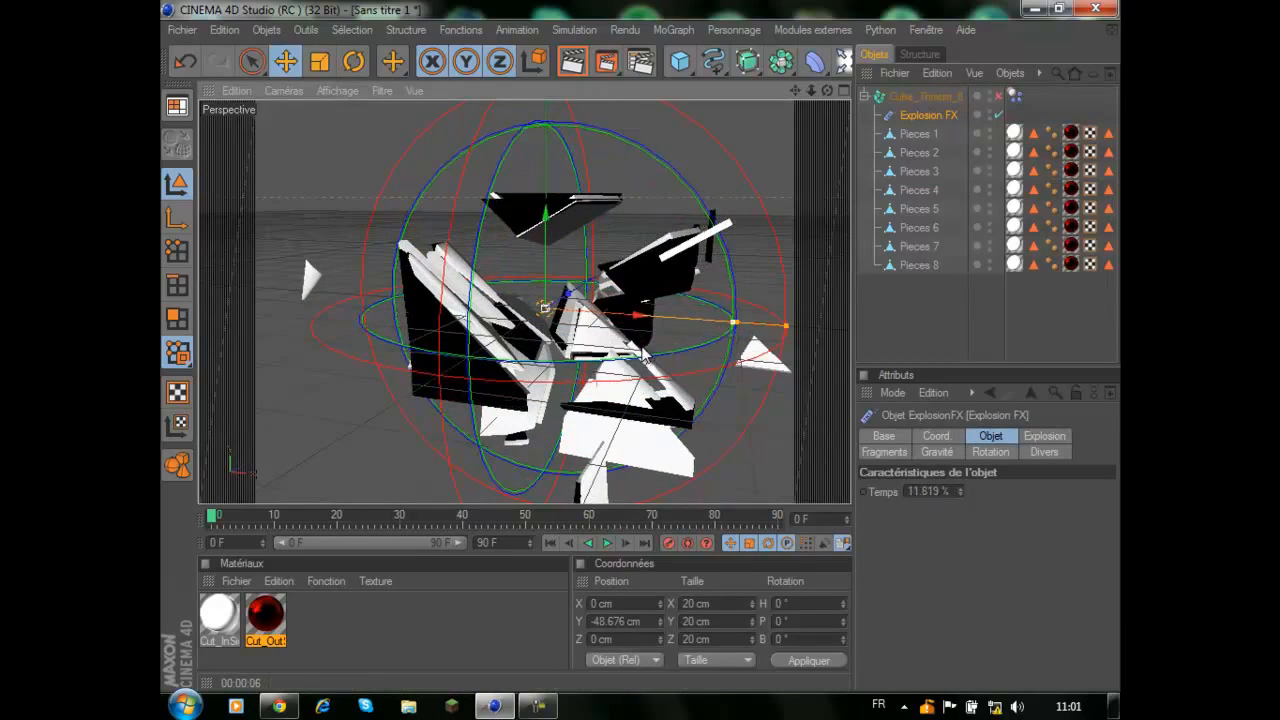
Step: Rotate the upper fragment, Pieces 4, to a pitch of about -47°
left_click(537, 232)
left_click(358, 69)
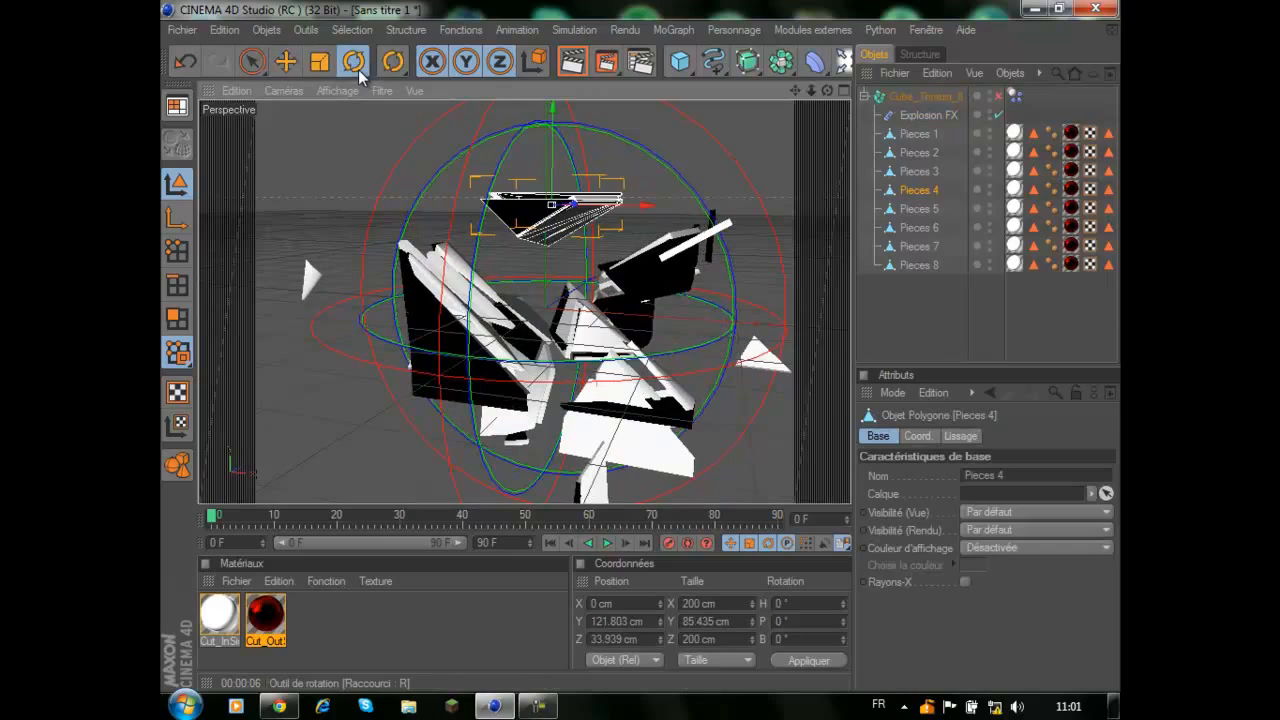
left_click_drag(534, 236, 550, 186)
Step: Move Pieces 1 to about X -128 cm, Z -62 cm and rotate its heading to about -112°
left_click(430, 346)
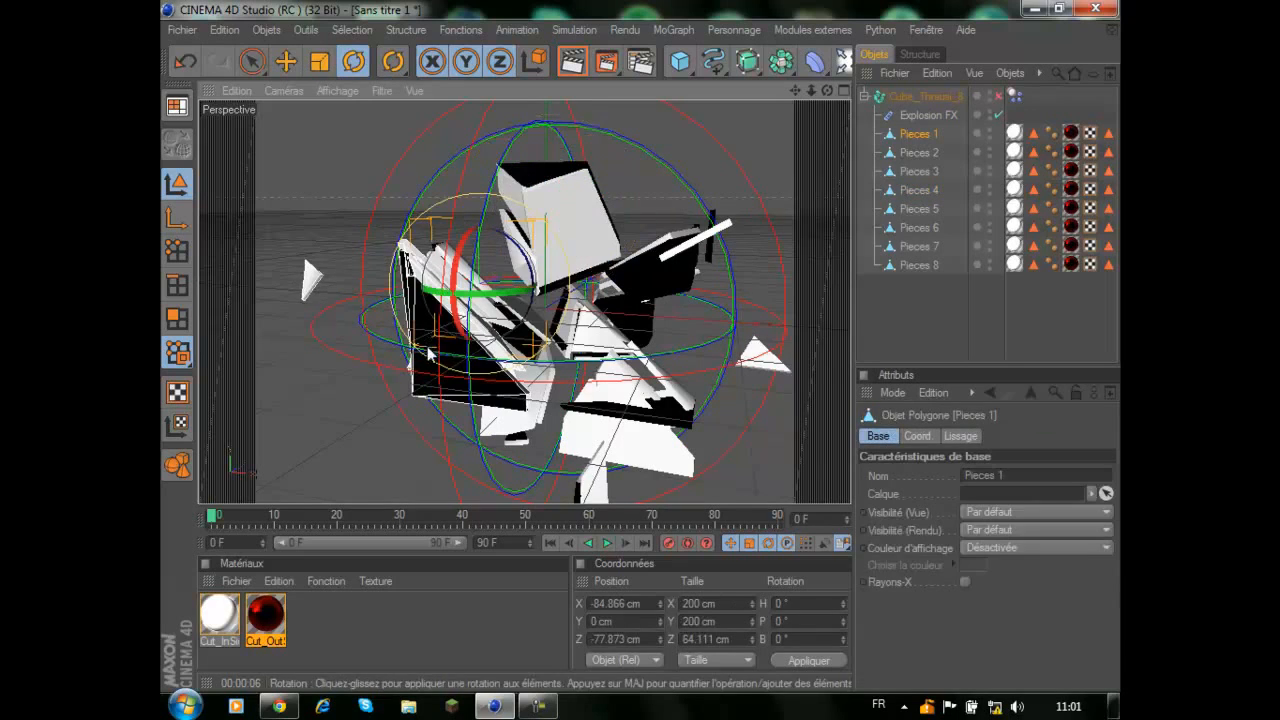
key("e")
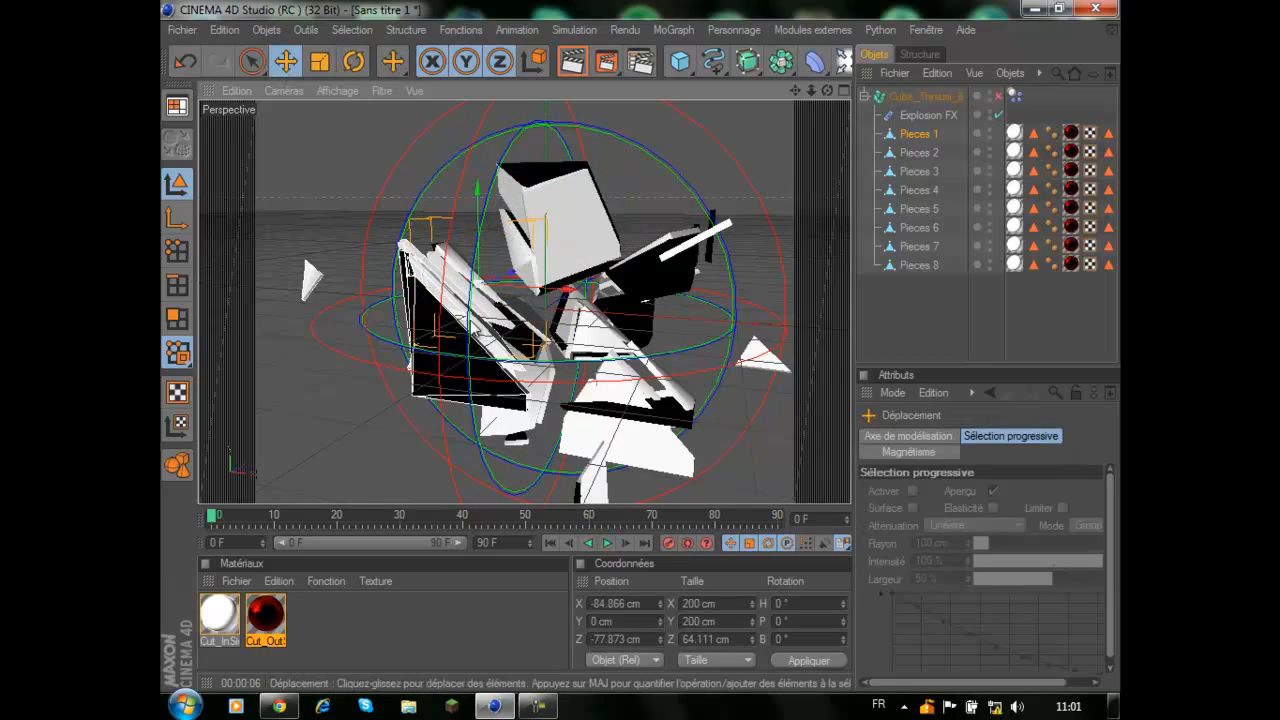
left_click_drag(522, 290, 388, 293)
key("r")
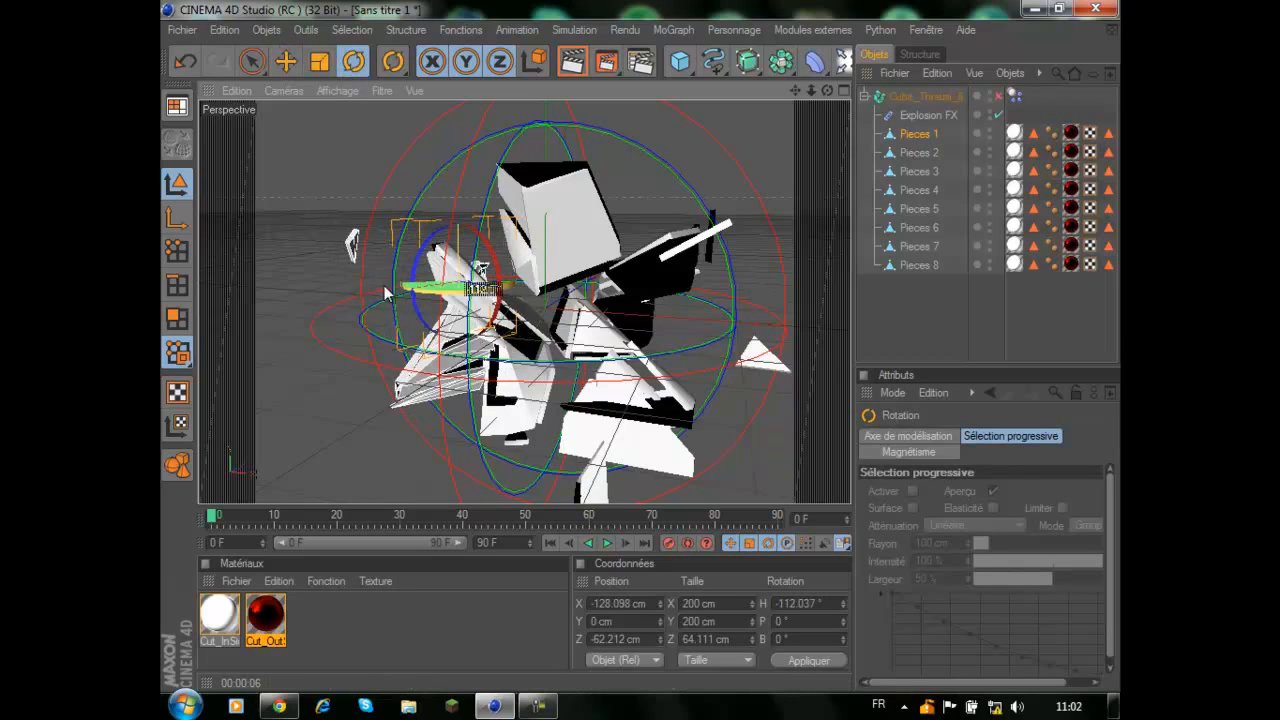
Step: Rotate the Pieces 3 fragment freely into a new orientation
left_click(690, 255)
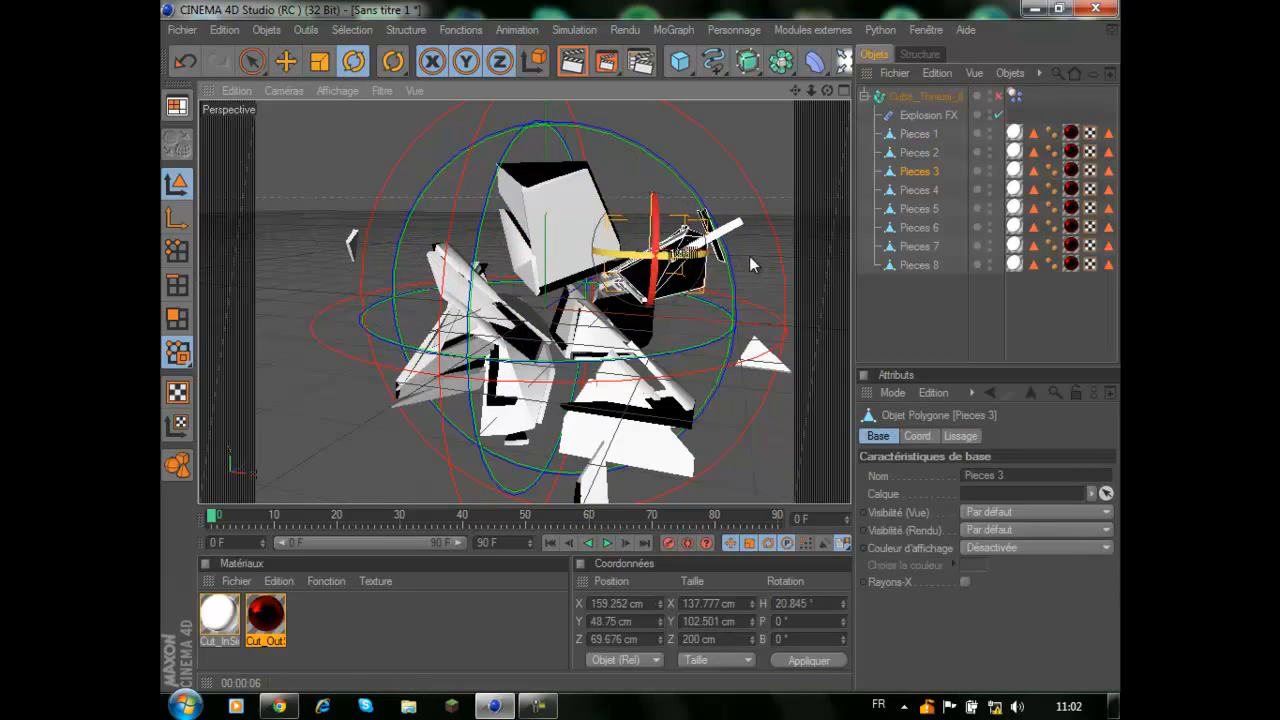
left_click_drag(749, 256, 672, 270)
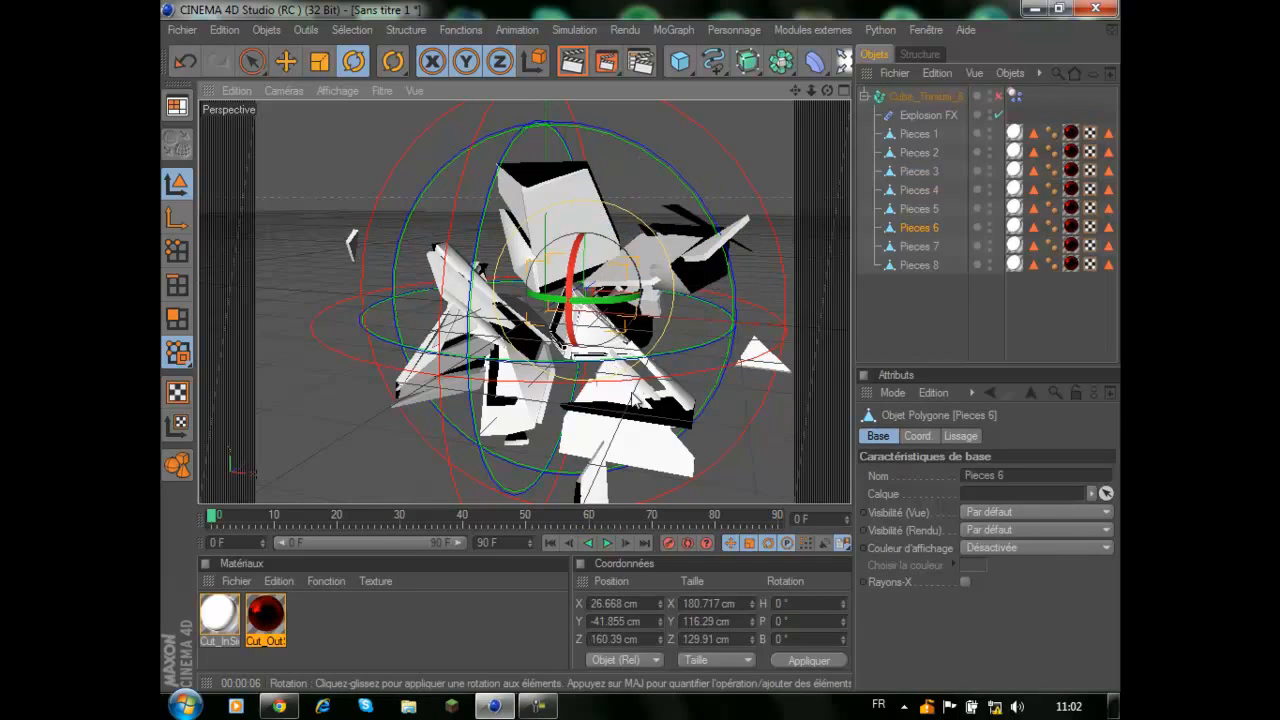
Step: Shift the large front lower fragment along X, and move Pieces 4 to about X -12.8, Y 114.1, Z 27.7 cm
left_click(617, 313)
left_click_drag(617, 313, 615, 430)
left_click(285, 61)
left_click_drag(582, 360, 659, 358)
left_click(527, 217)
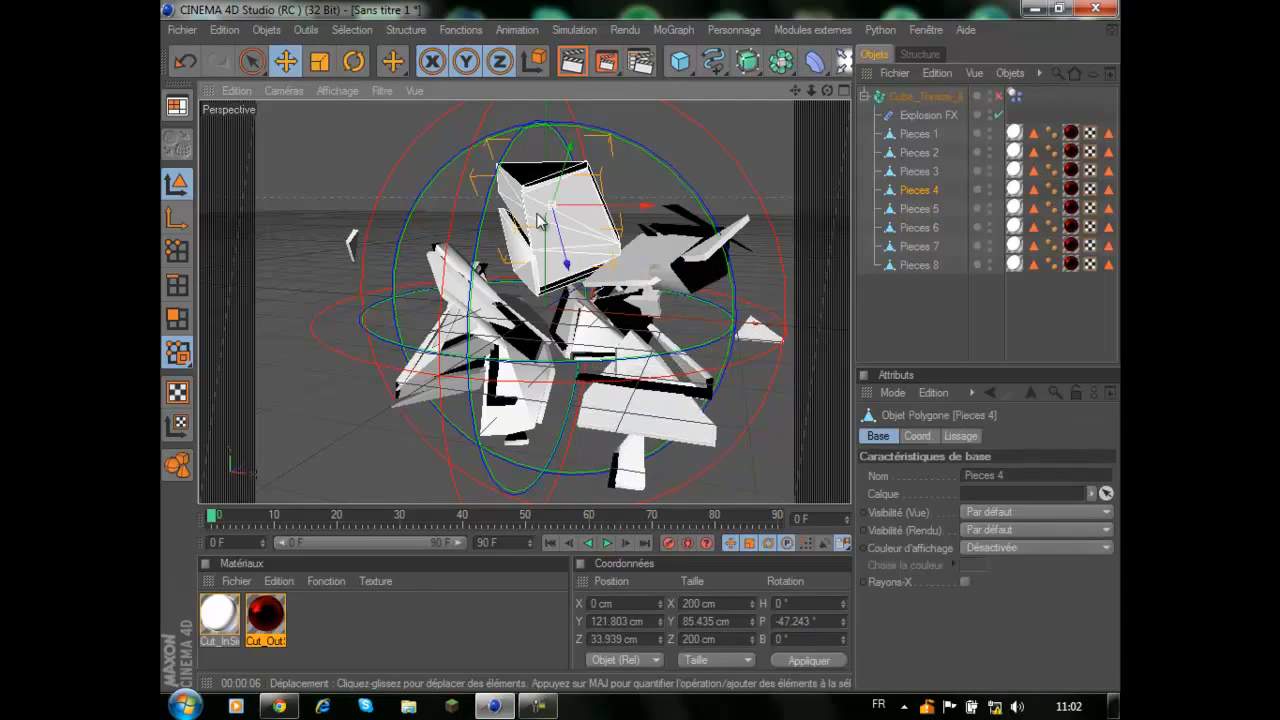
left_click_drag(550, 210, 541, 220)
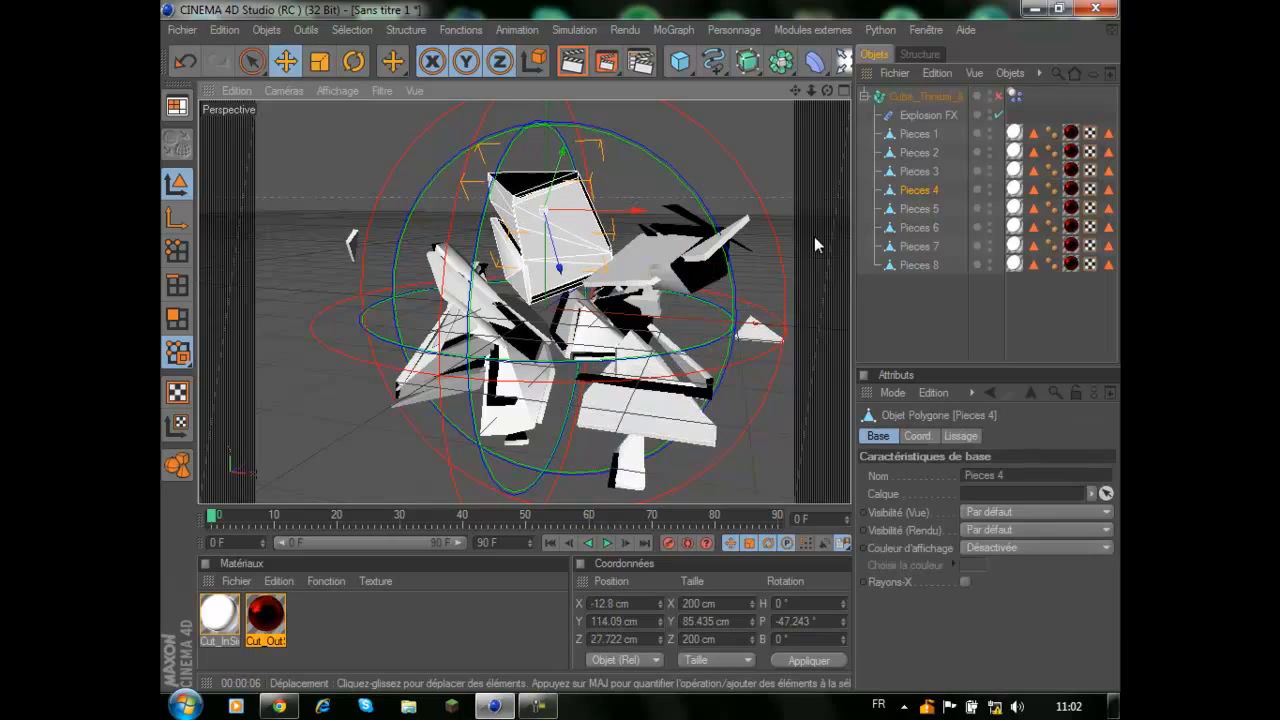
Step: Adjust the Explosion FX deformer's time (Temps) to about 12.7 %
left_click(930, 115)
left_click_drag(736, 322, 762, 323)
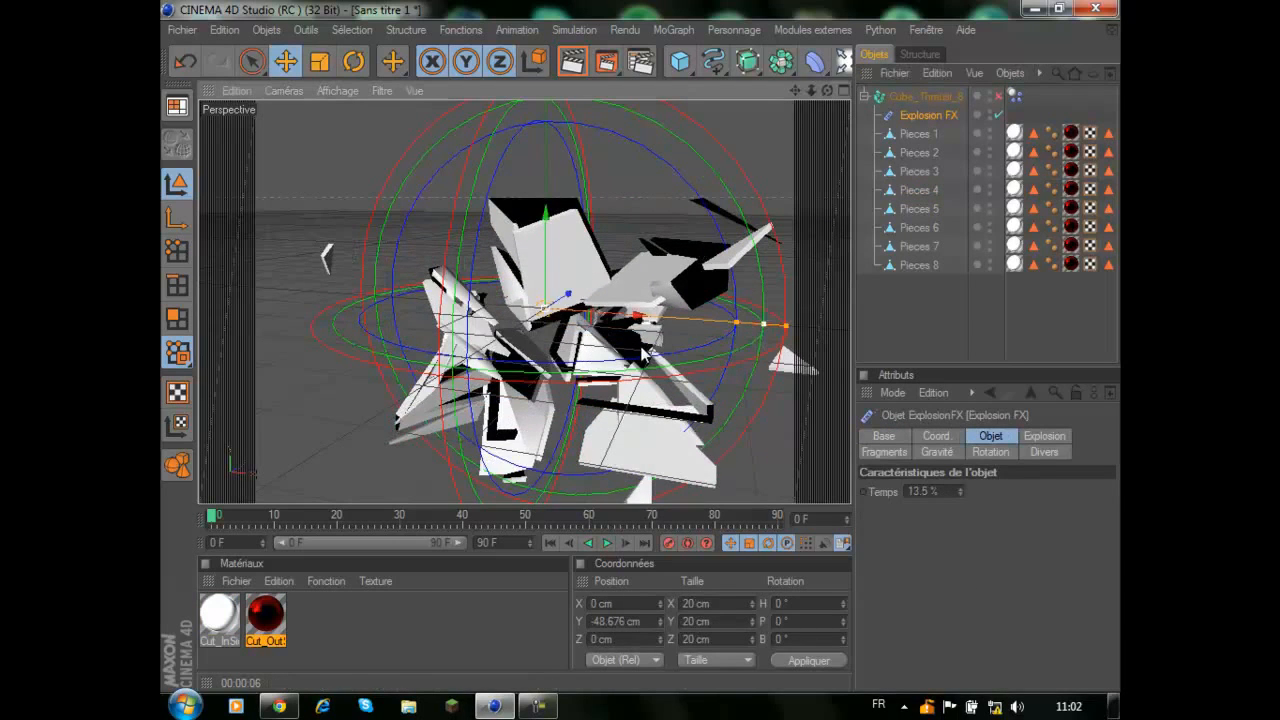
left_click_drag(796, 91, 774, 62)
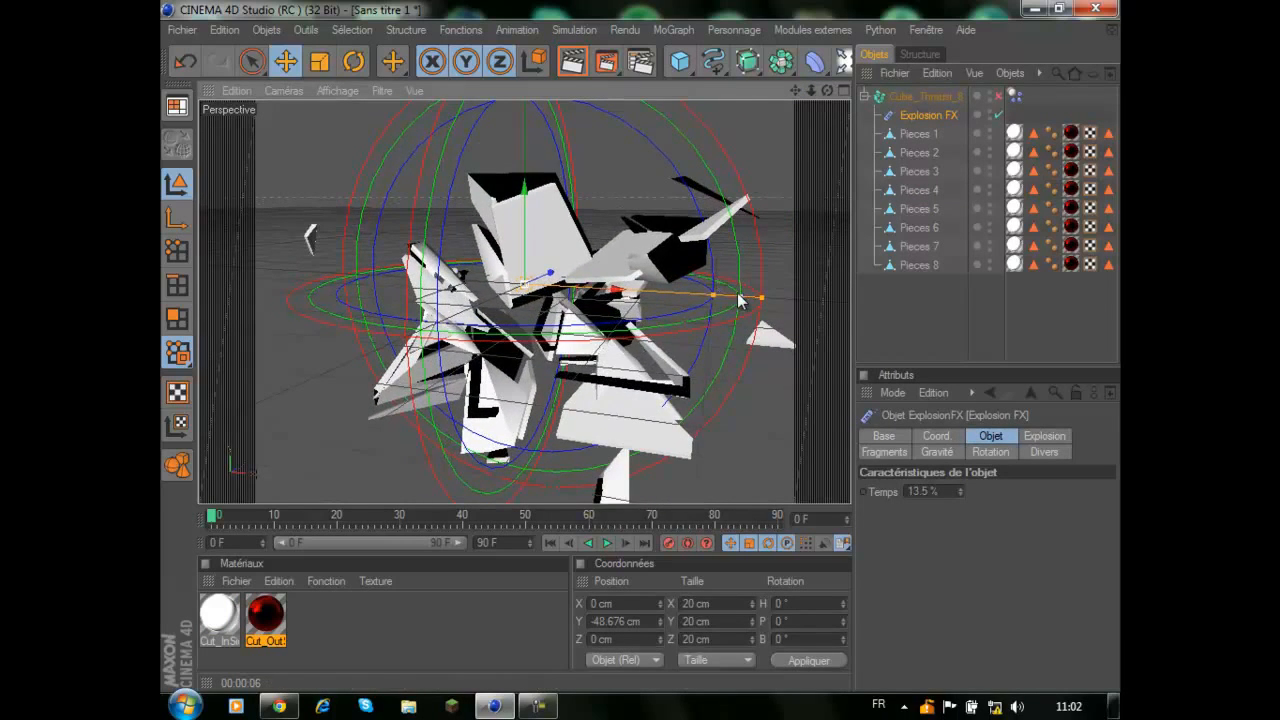
mouse_move(739, 297)
left_mouse_down()
mouse_move(678, 293)
mouse_move(725, 296)
left_mouse_up()
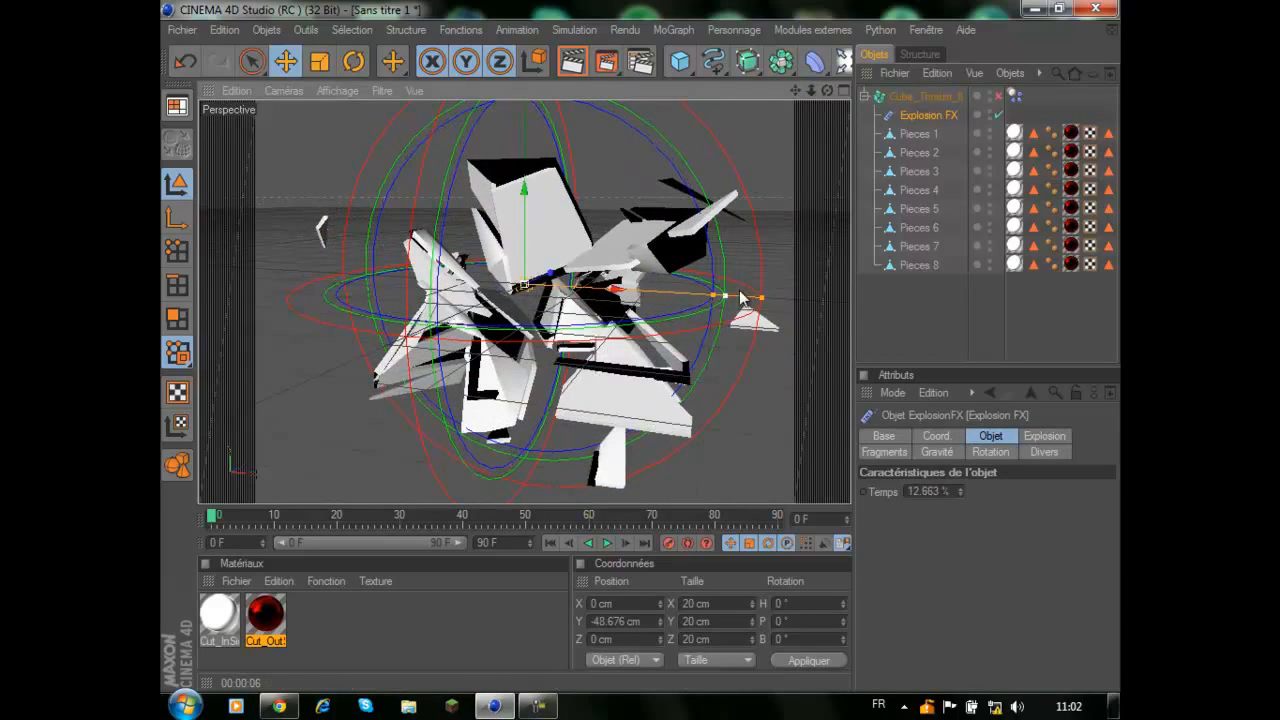
left_click_drag(796, 91, 796, 86)
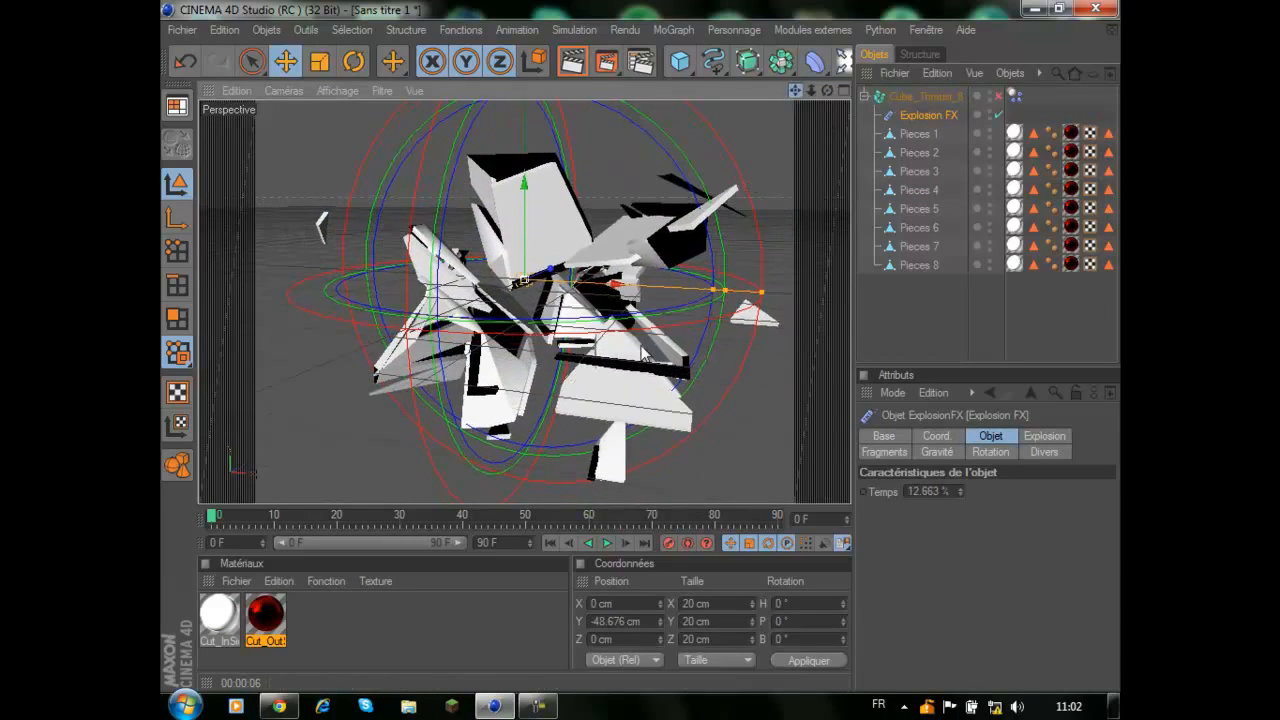
Step: Add a second Explosion FX deformer and nest it inside the Cube_Thrausi_8 fracture object
left_click(913, 97)
left_click(818, 63)
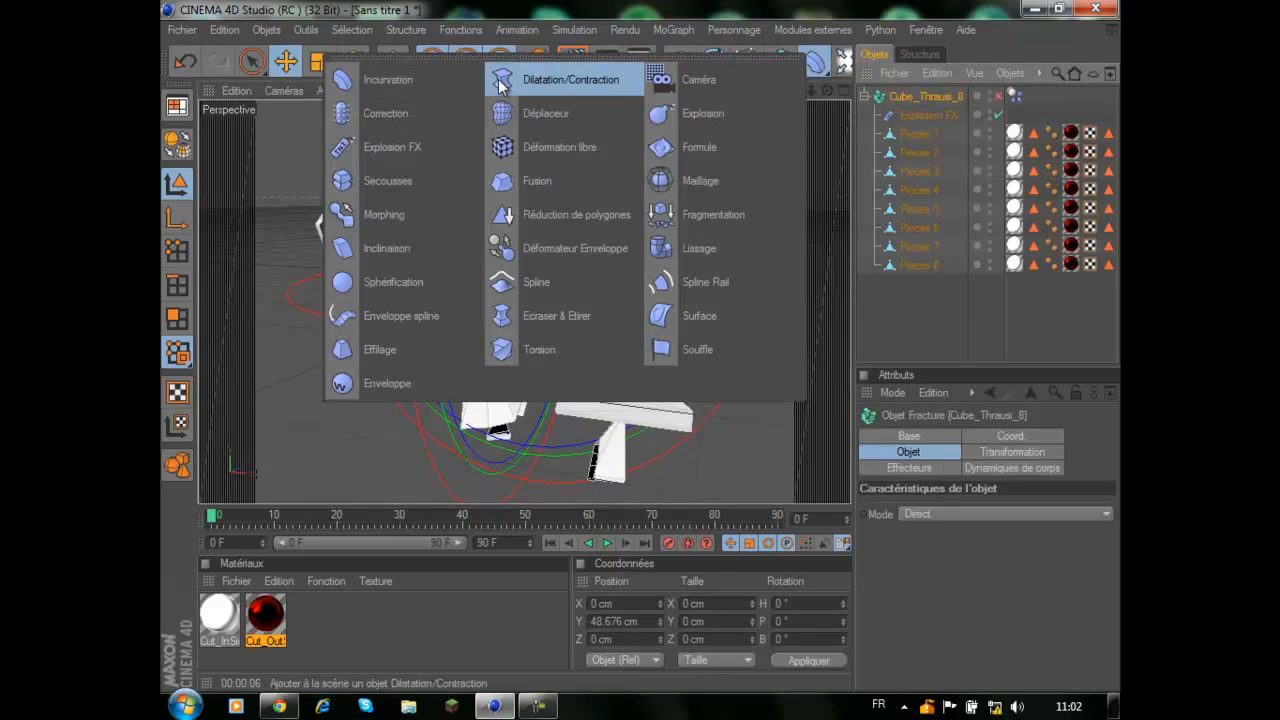
left_click(407, 159)
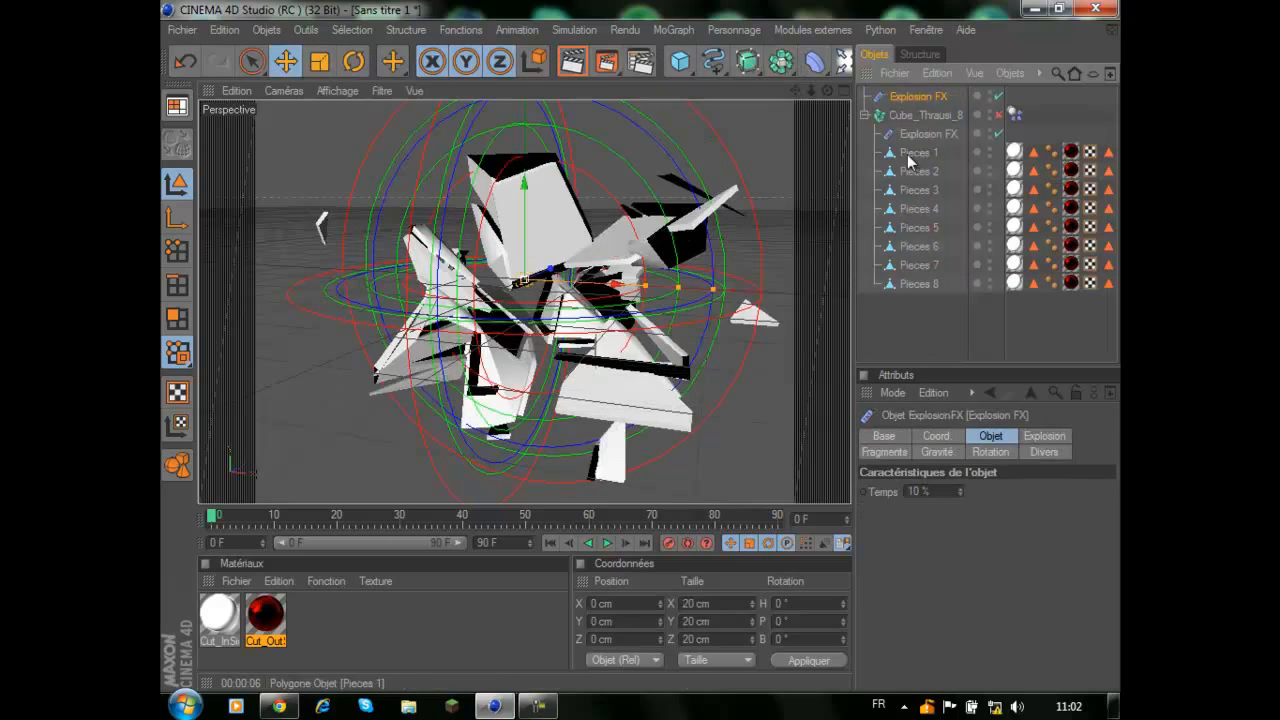
left_click_drag(912, 114, 923, 115)
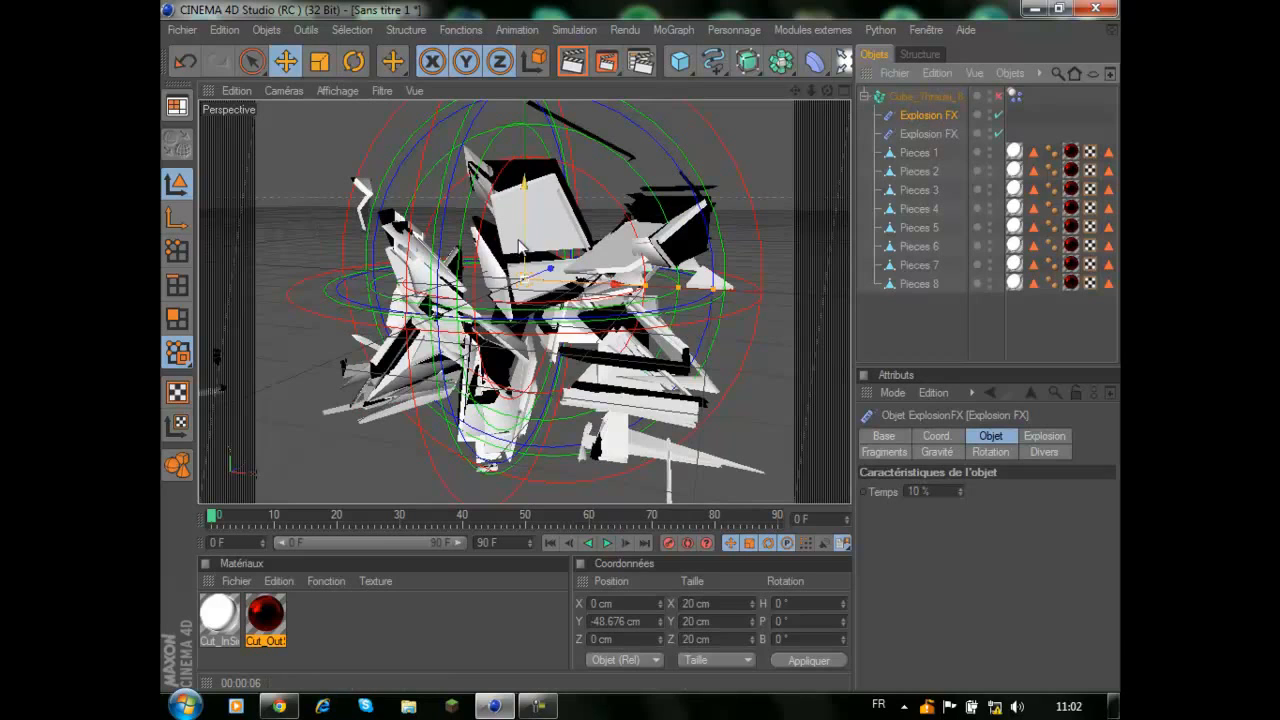
Step: Lower the second Explosion FX to about Y -88.9 cm and set its time (Temps) to about 10.8 %
left_click_drag(525, 243, 525, 270)
left_click_drag(642, 312, 832, 346)
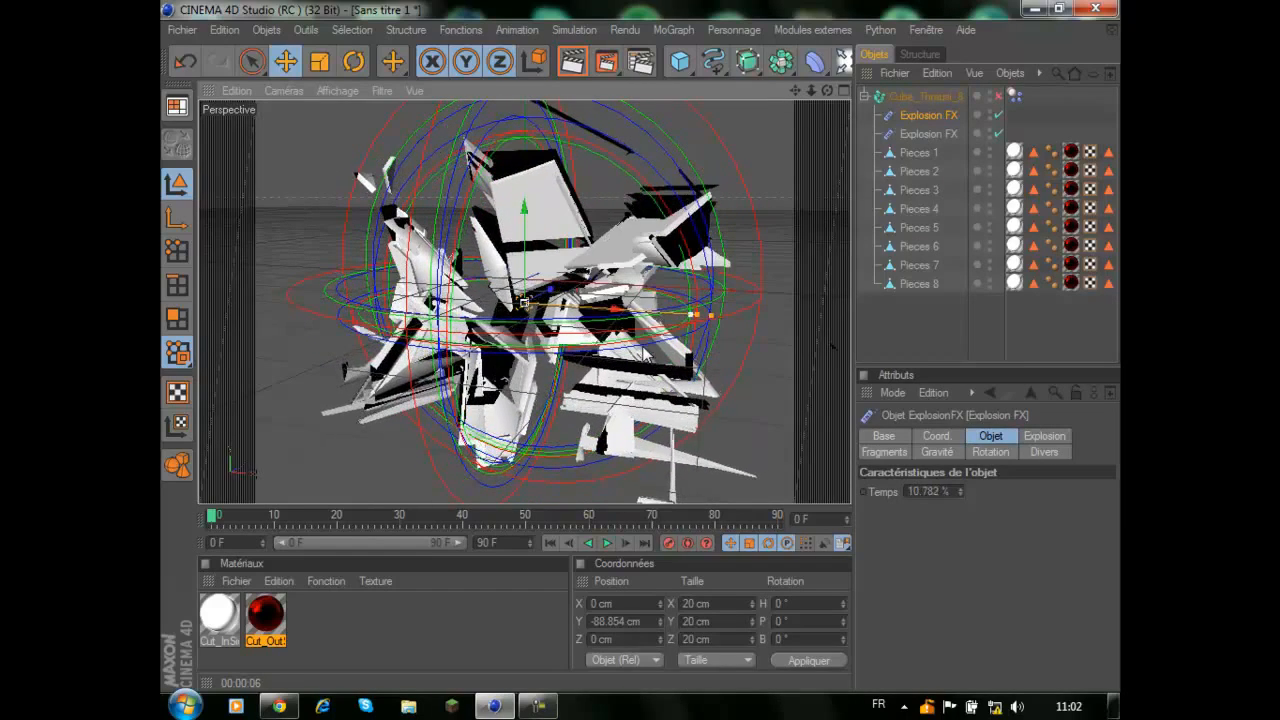
Step: Render the perspective view to check the exploded pieces with both materials
left_click_drag(827, 90, 746, 128)
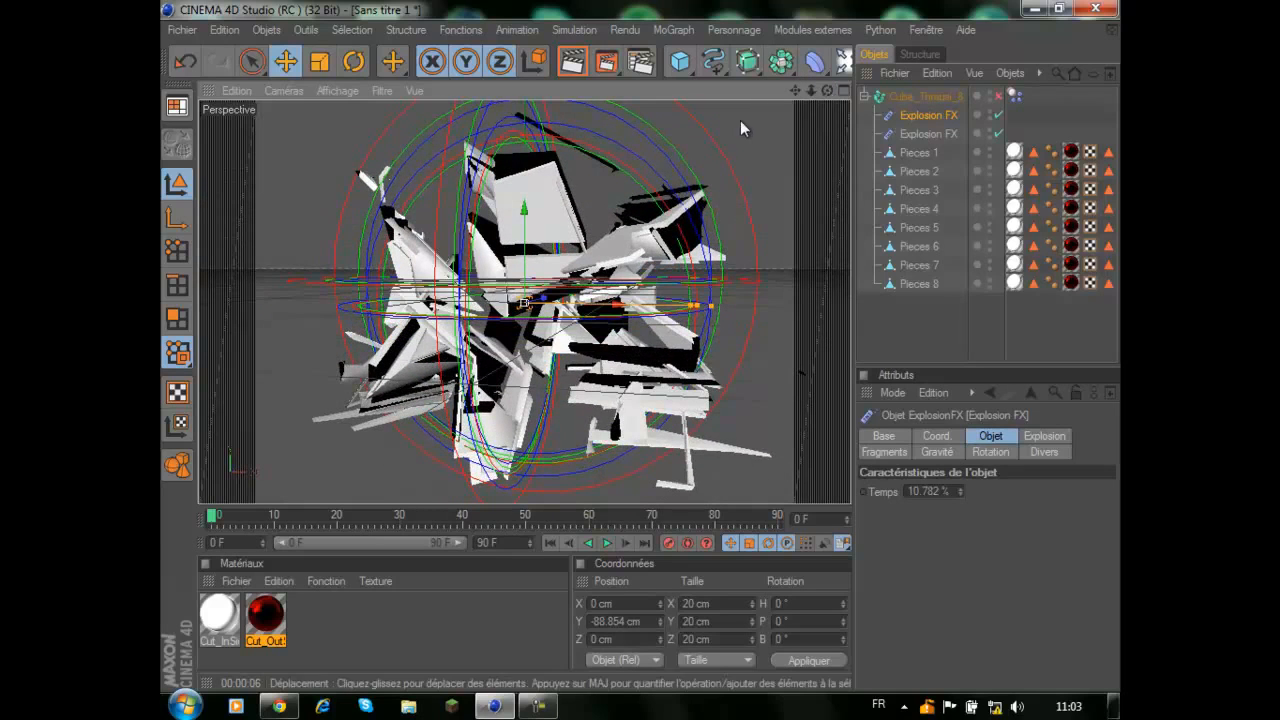
left_click(783, 183)
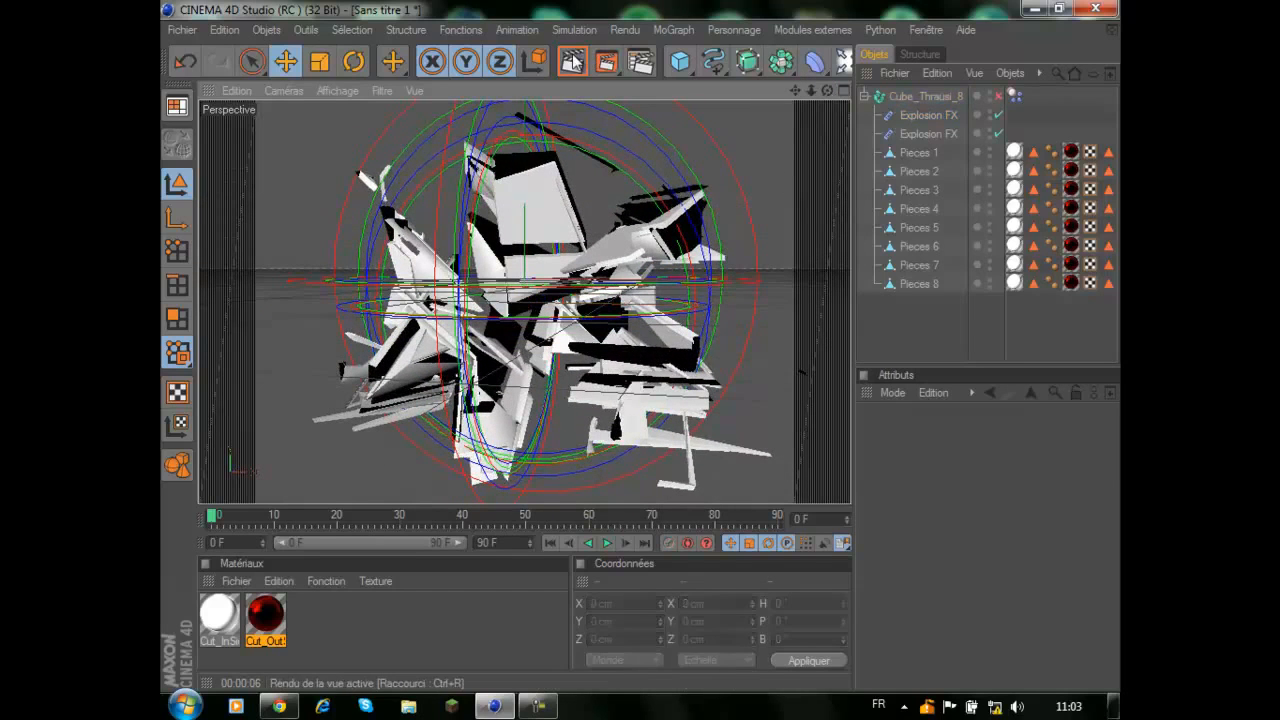
left_click(572, 62)
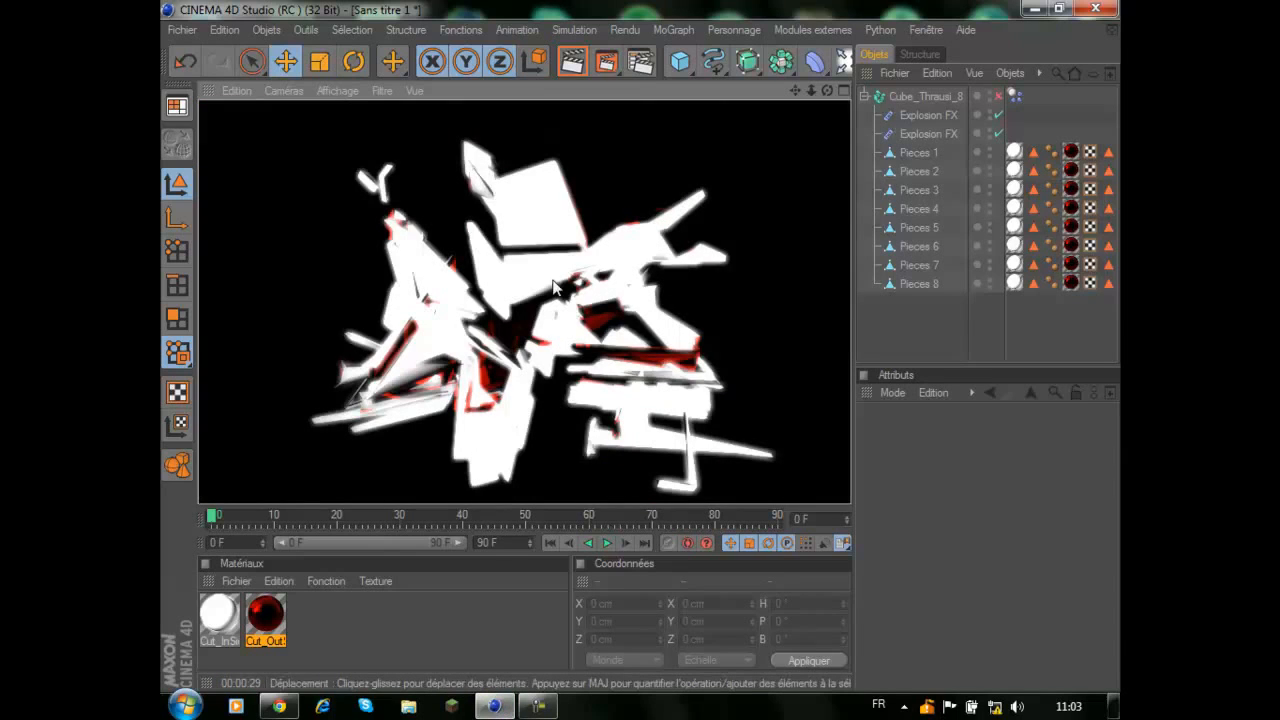
left_click(500, 441)
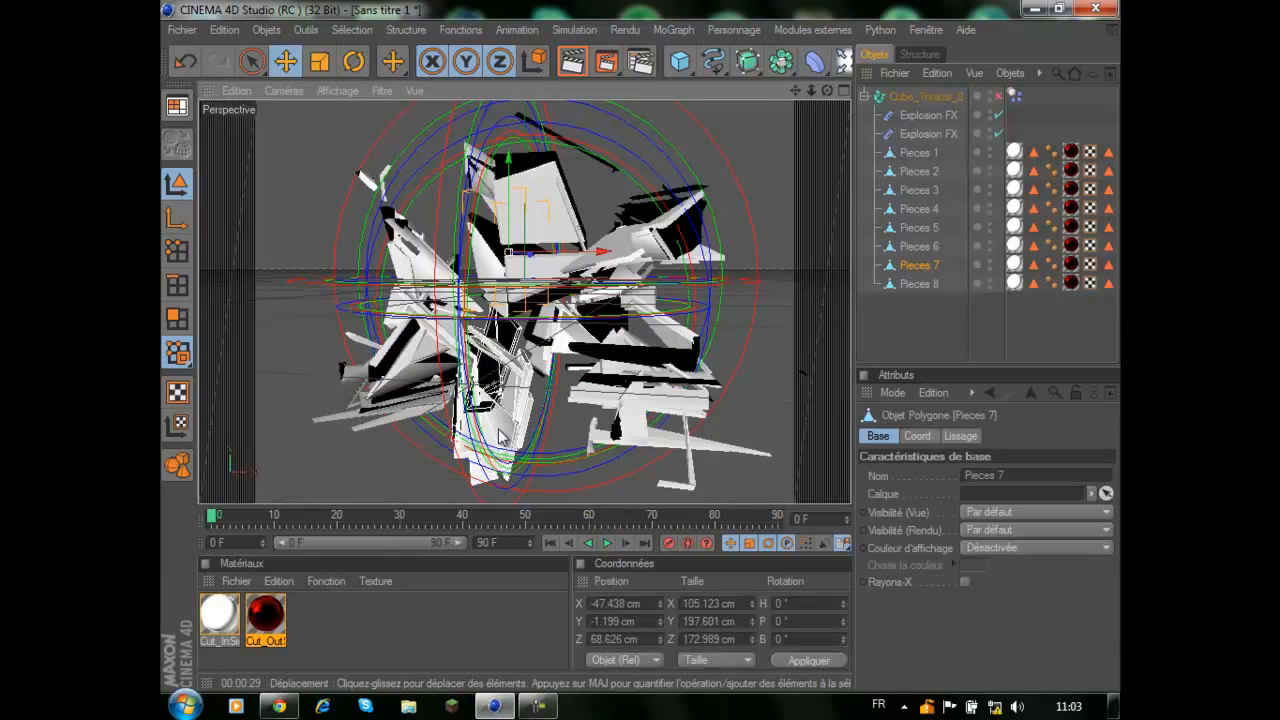
Step: Set the Cut_InSide material's glow (Lueur) to 60 % inner intensity and 200 % outer intensity
double_click(220, 618)
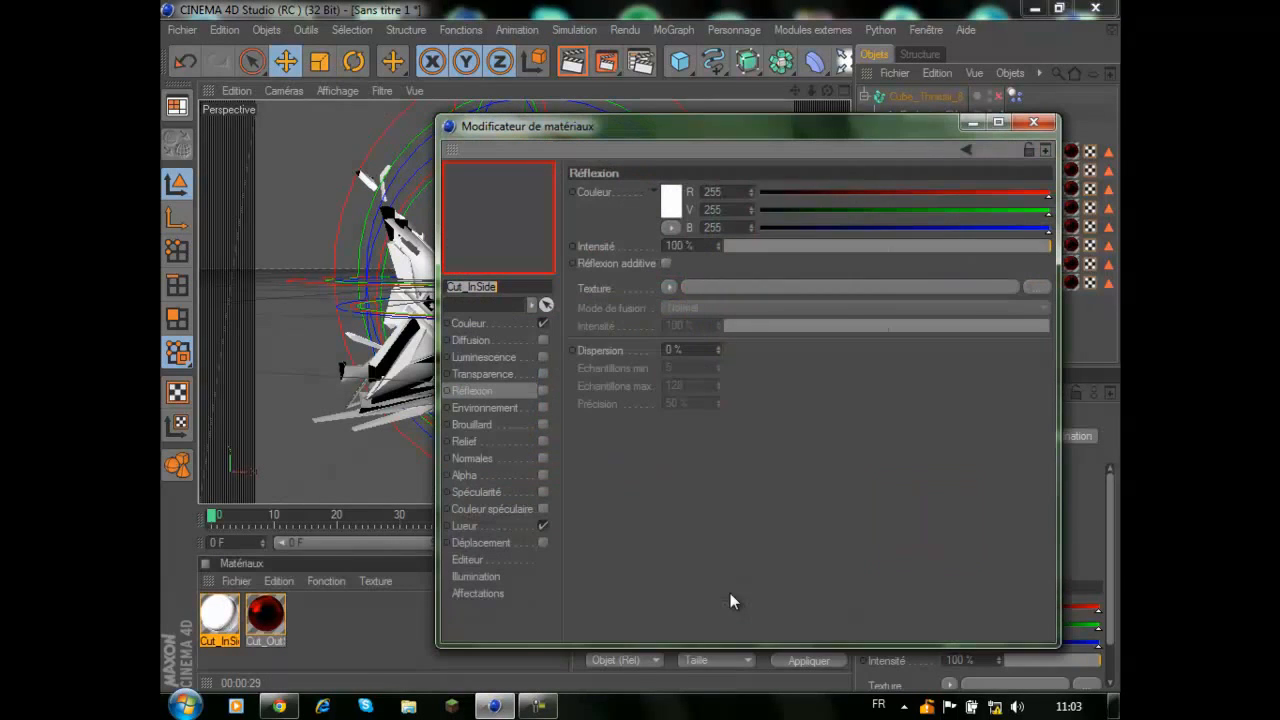
left_click(476, 524)
left_click_drag(746, 226, 708, 224)
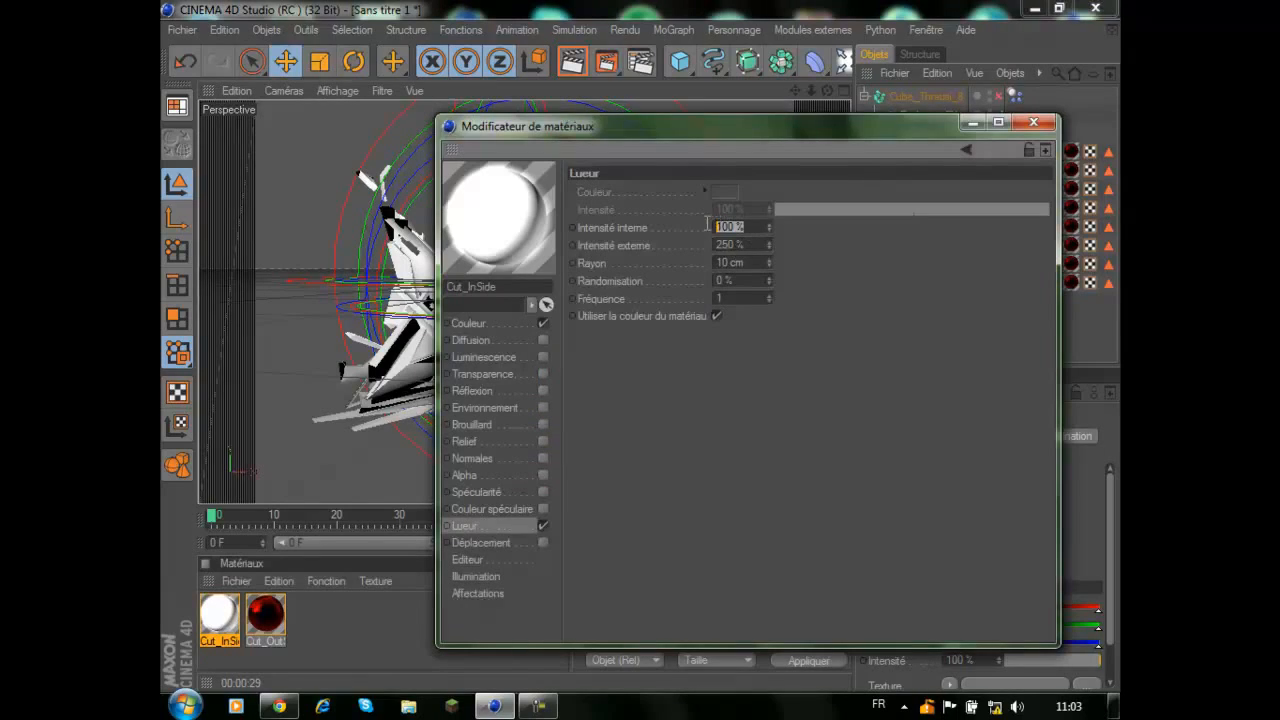
type("60")
key("Return")
left_click_drag(760, 244, 661, 254)
type("200")
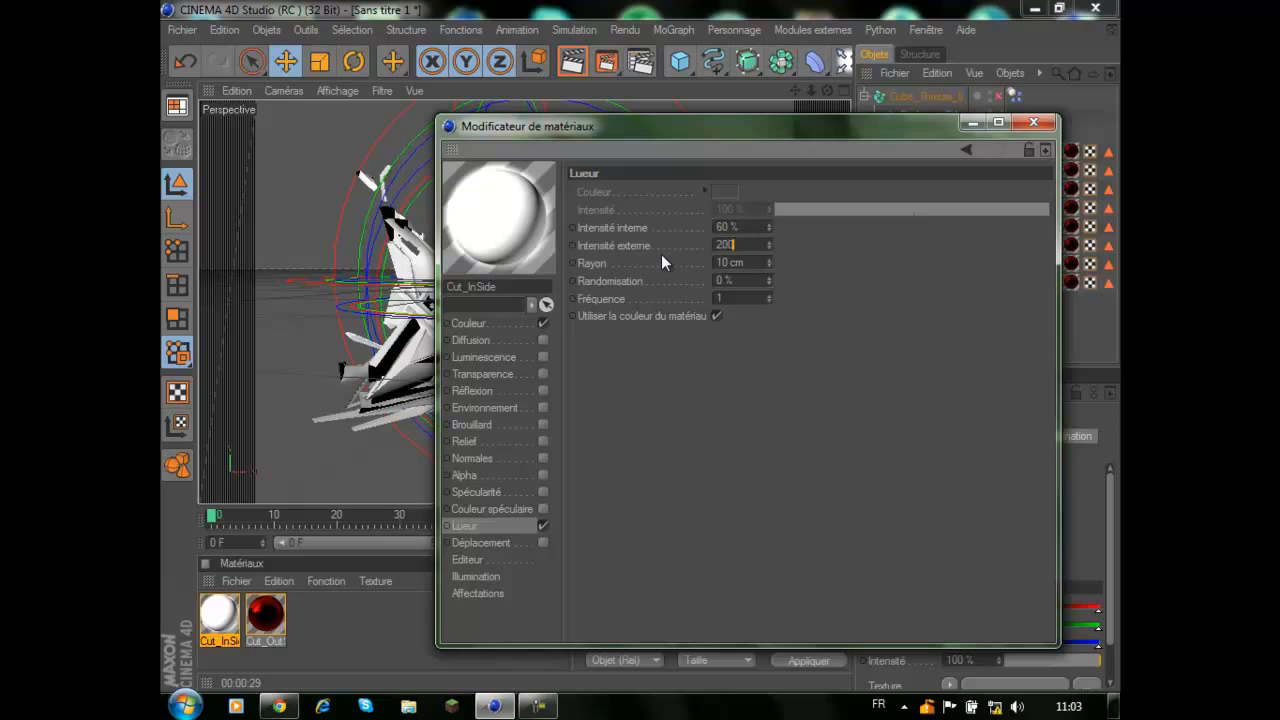
key("Return")
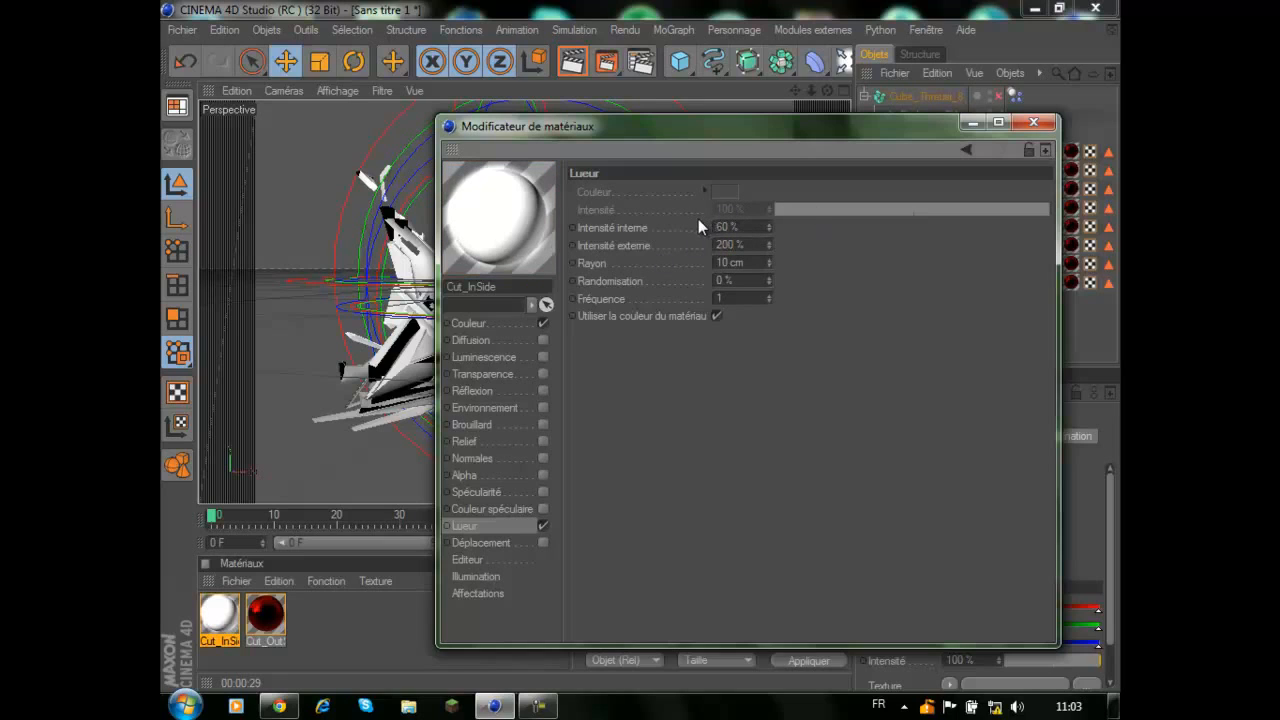
left_click(1034, 124)
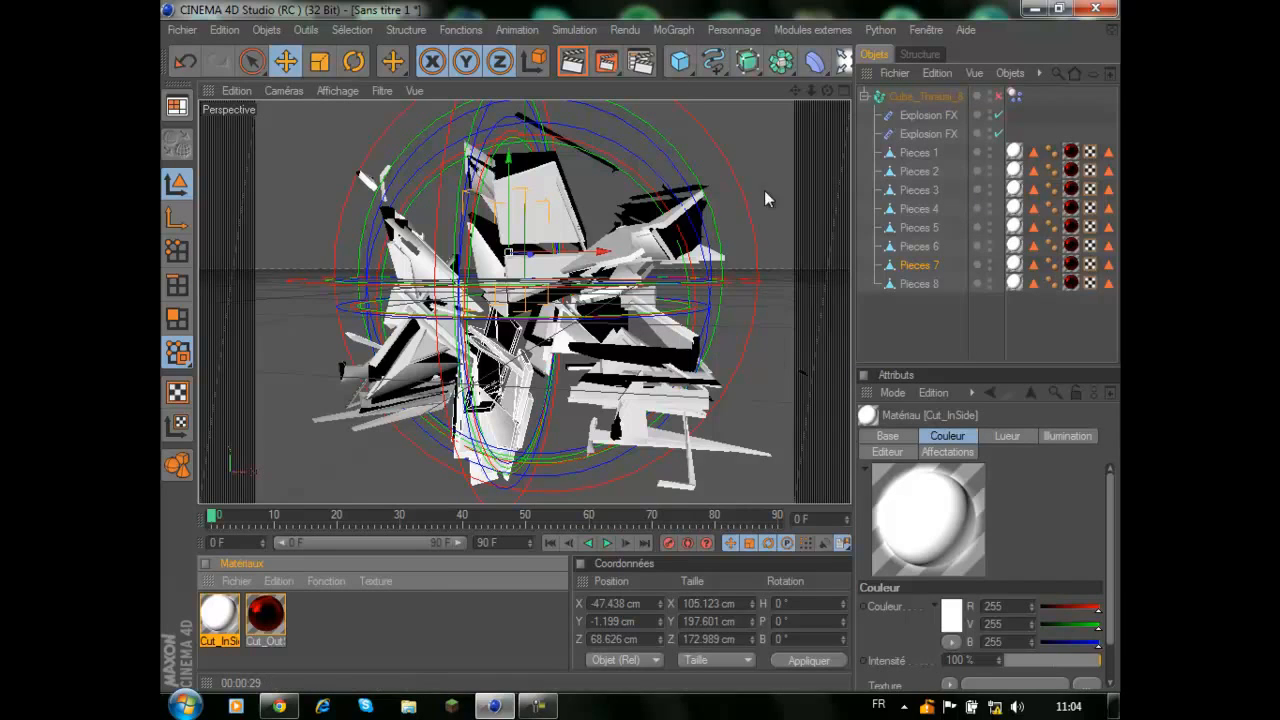
Step: Add a Mo Texte object to the scene and move it along X to about -459 cm
left_click(897, 328)
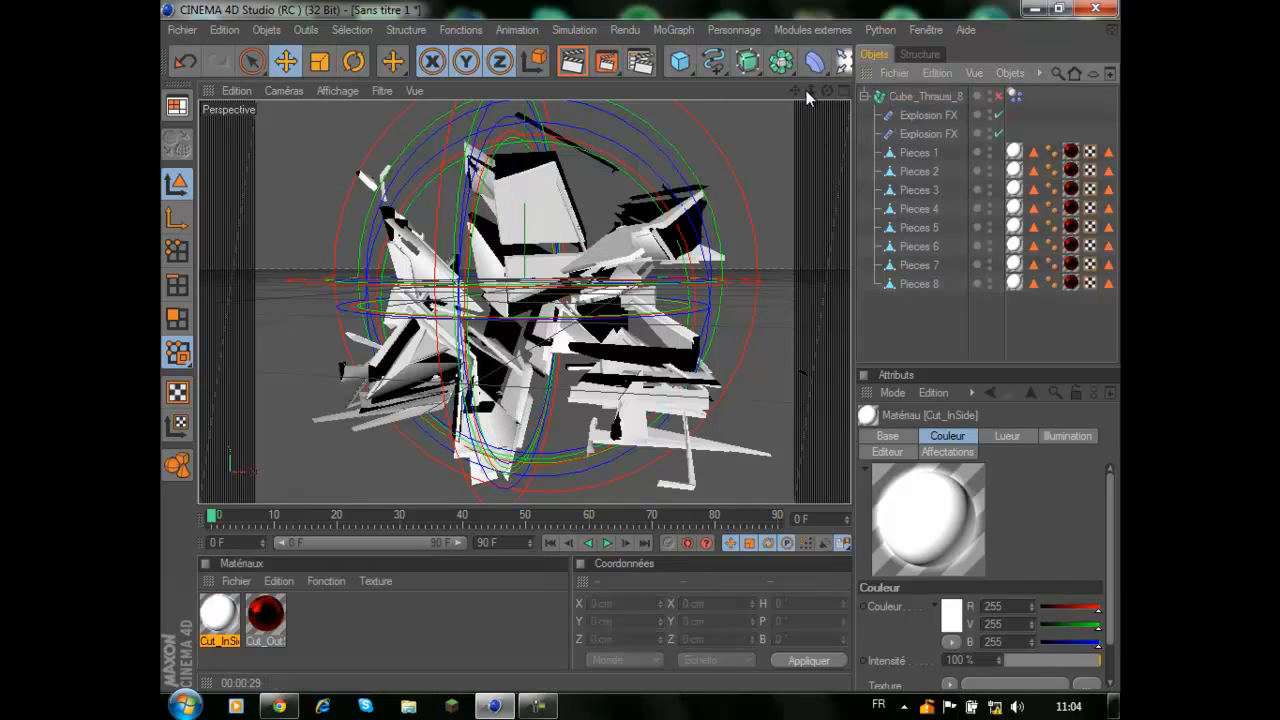
left_click_drag(795, 91, 640, 130)
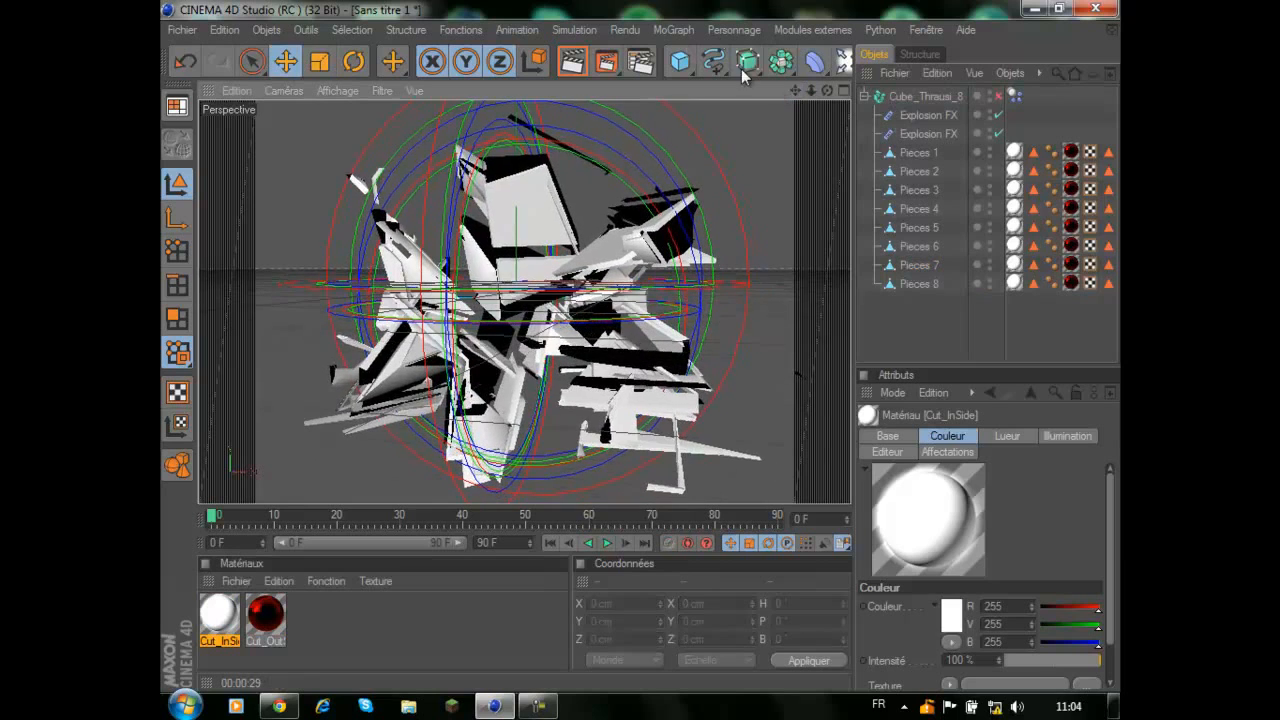
left_click(664, 31)
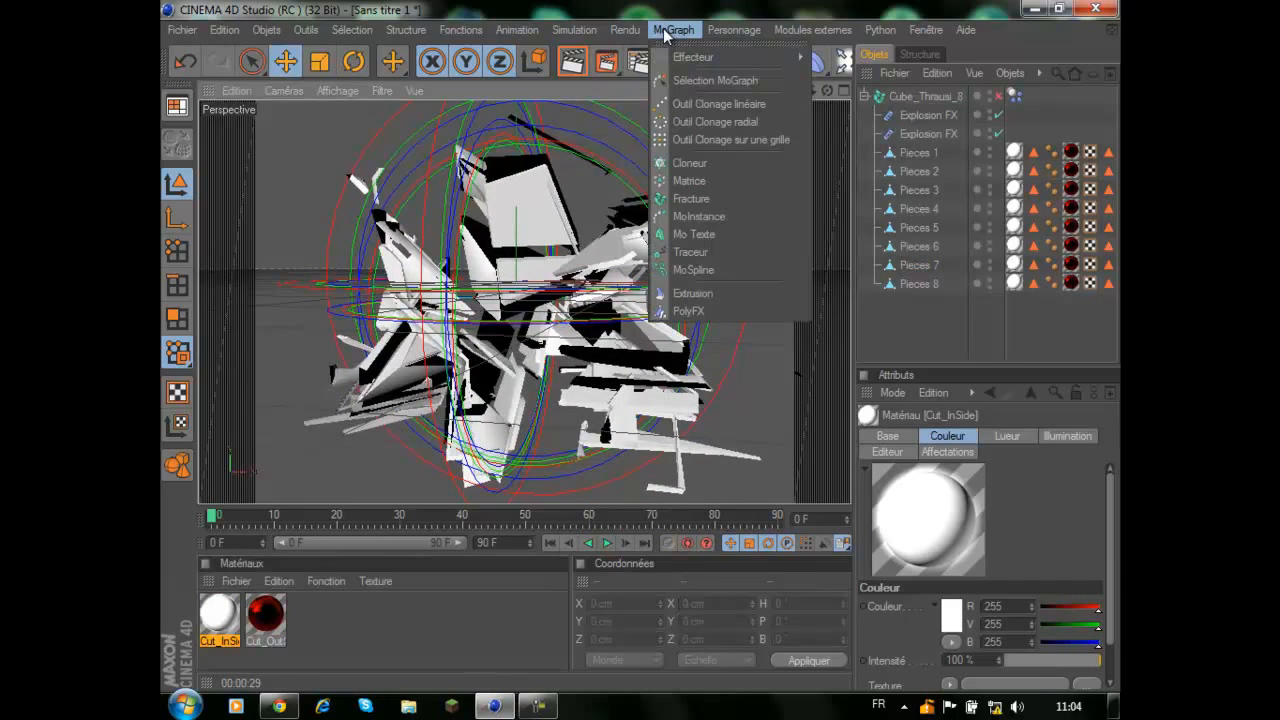
left_click(737, 234)
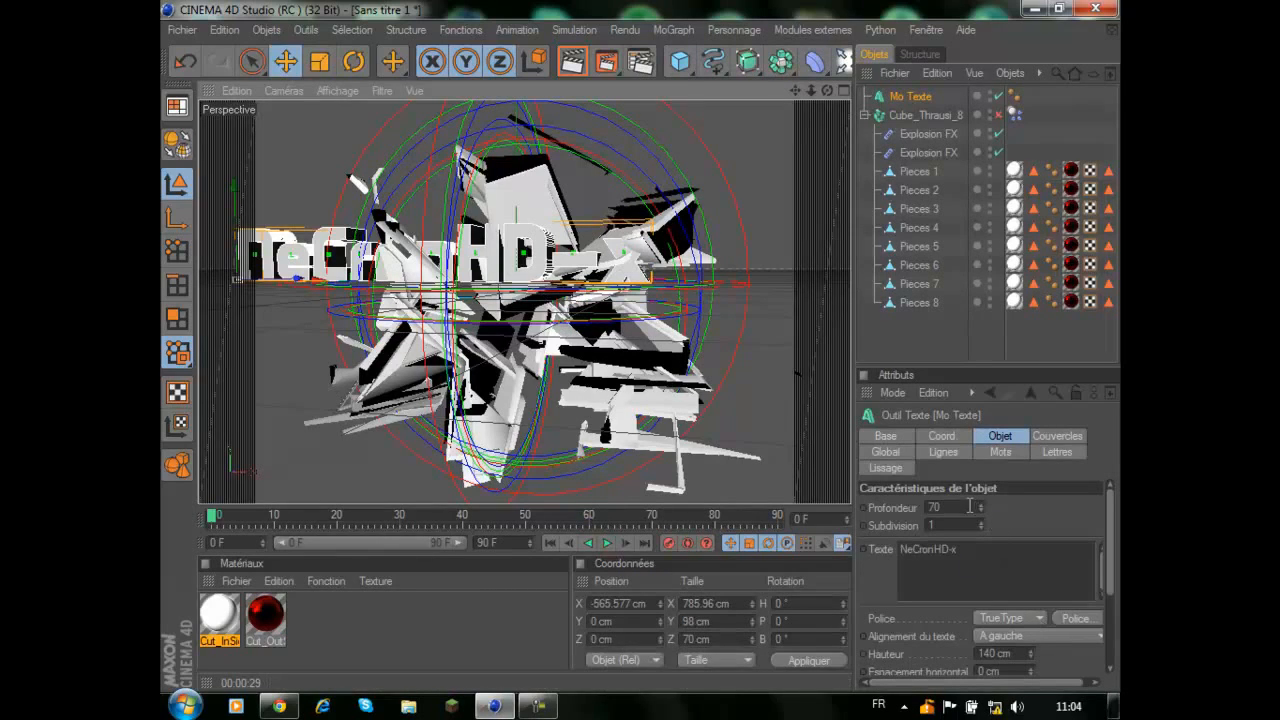
left_click_drag(307, 281, 348, 281)
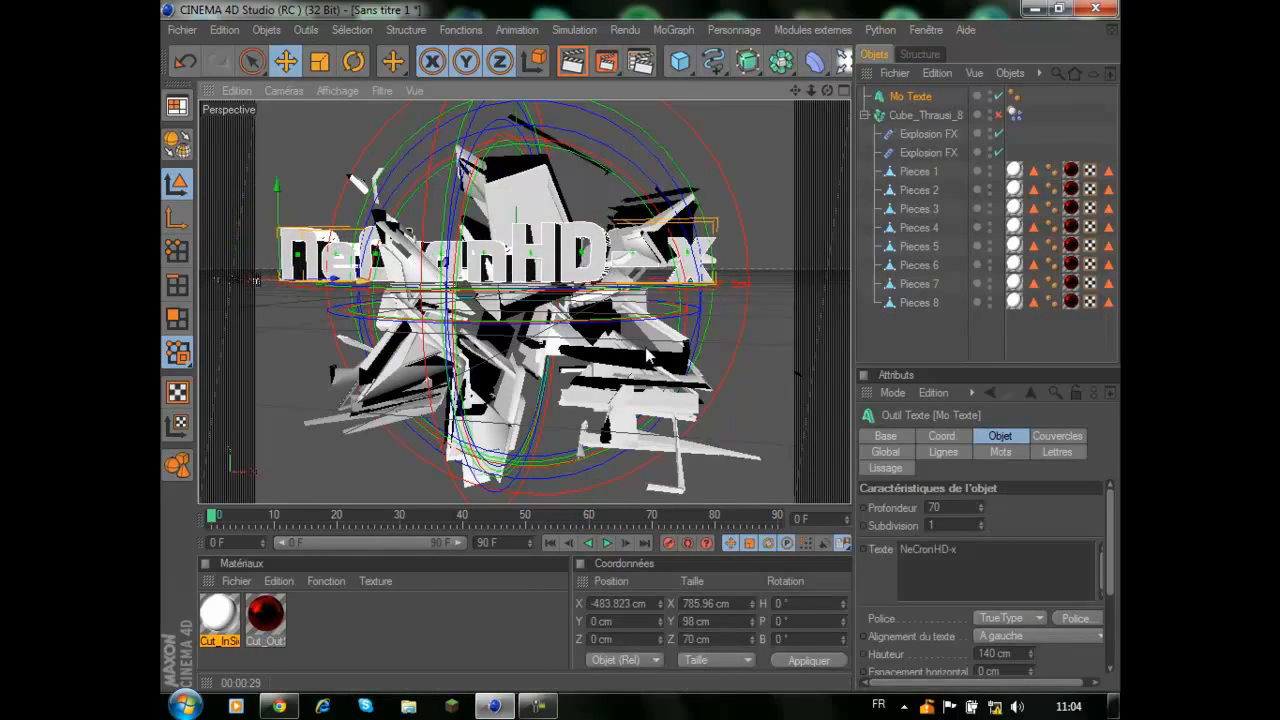
left_click_drag(645, 347, 660, 347)
Step: Set the text's depth (Profondeur) to 25 and its font to Xirod in Normal style
left_click(955, 505)
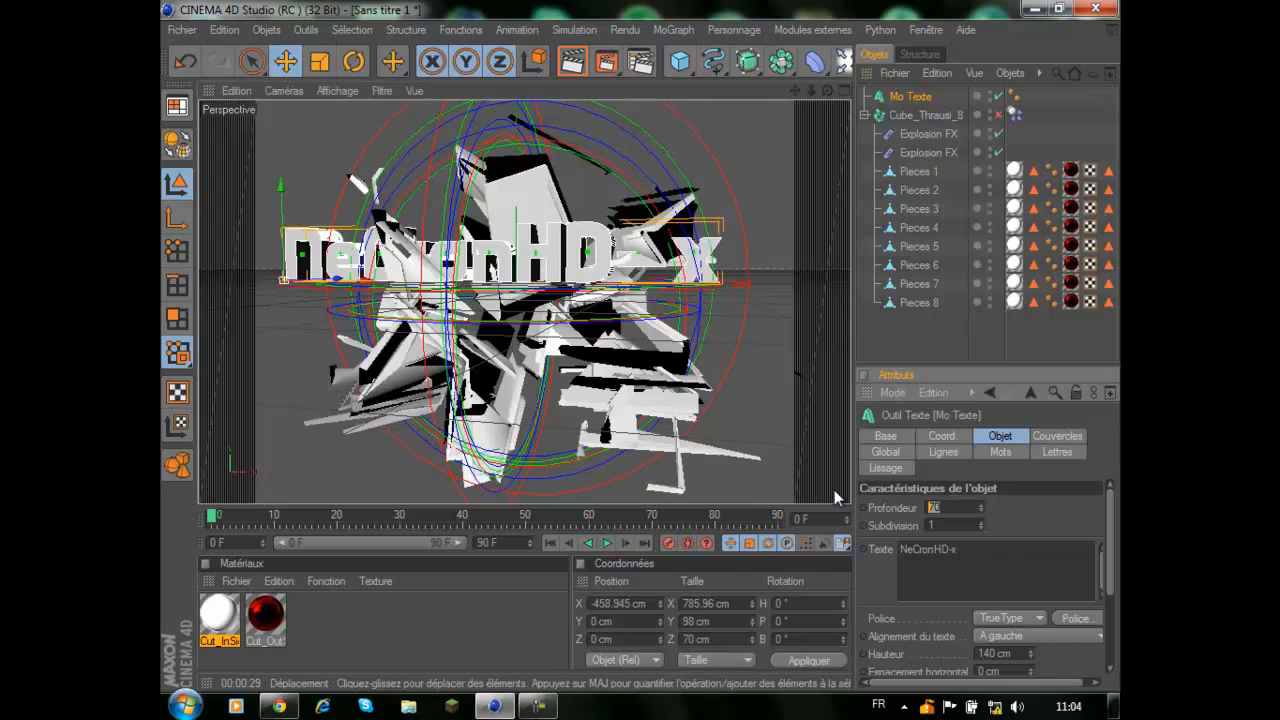
type("25")
key("Return")
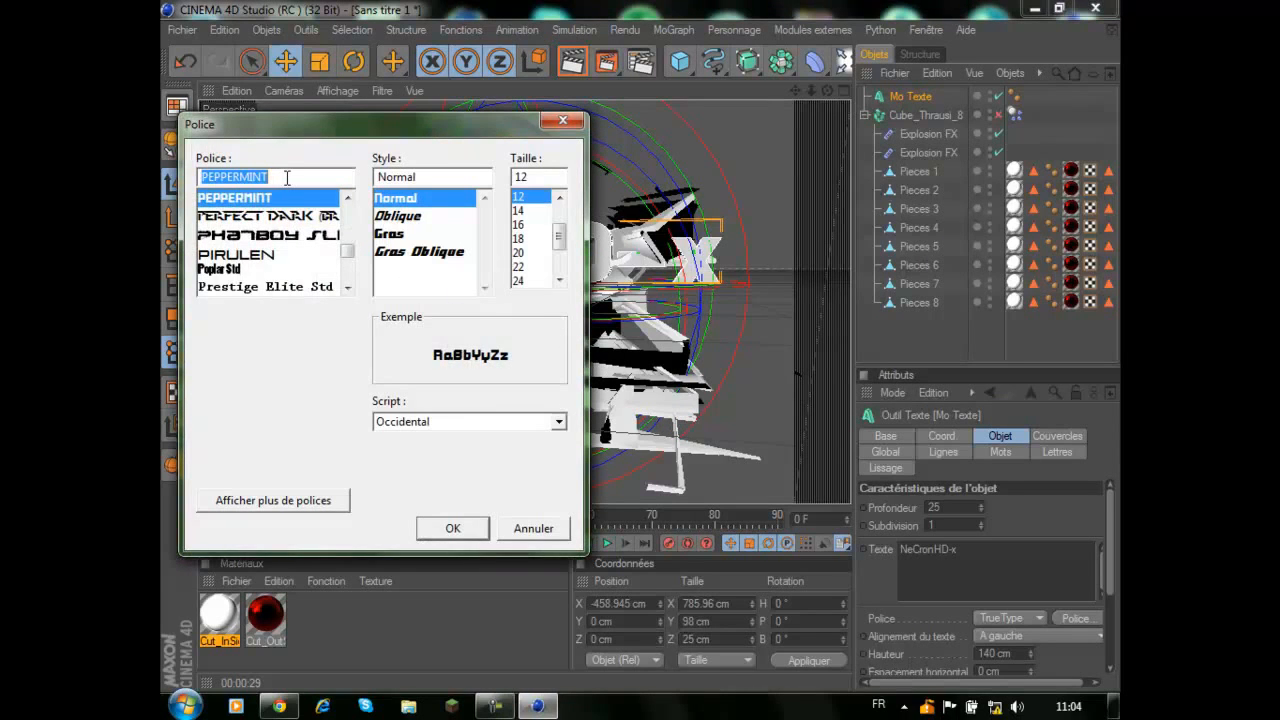
type("xiro")
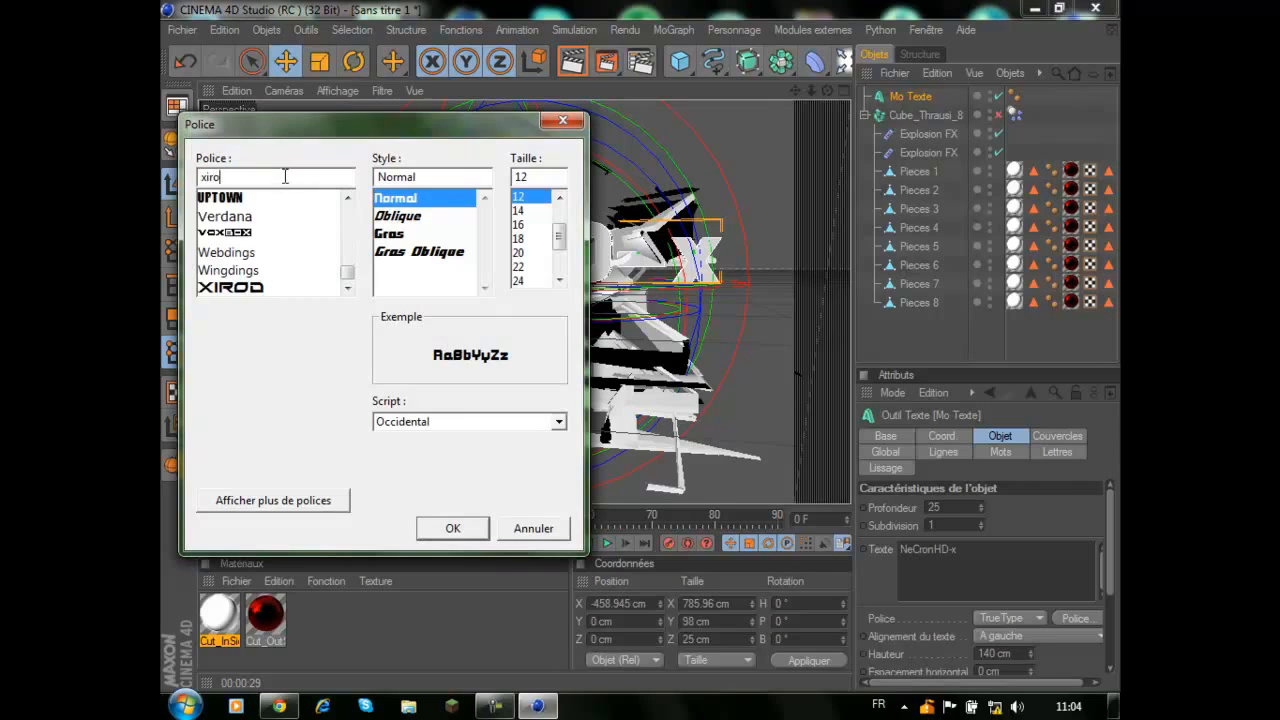
left_click(229, 288)
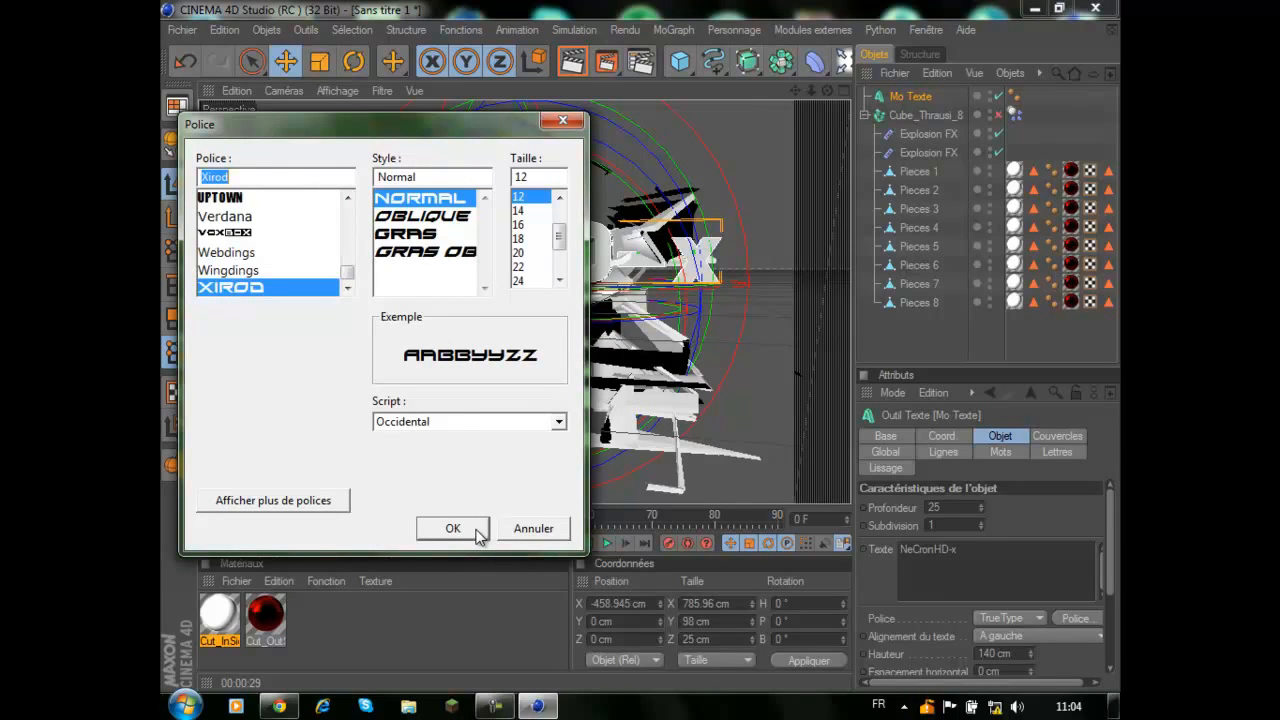
left_click(474, 530)
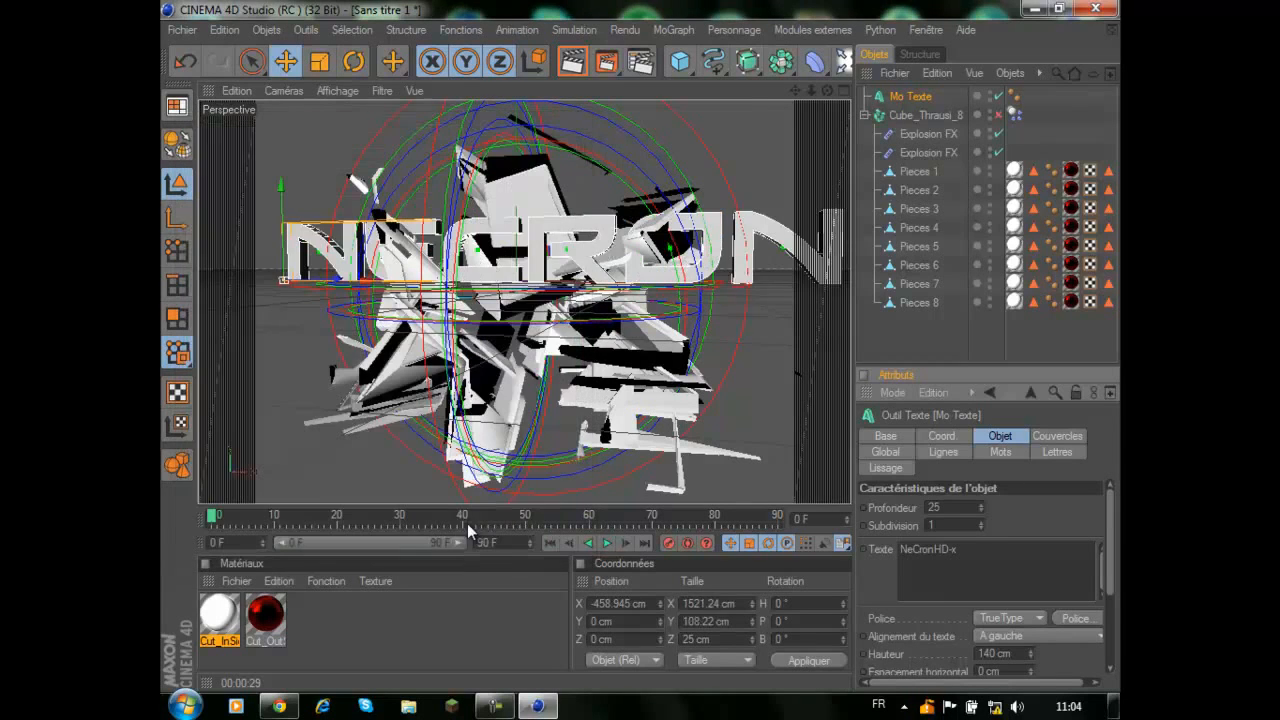
Step: Reduce the text height (Hauteur) to 85 and finally 75 cm, lowering the text to about Y -83.7 cm
left_click(1024, 653)
type("85")
key("Return")
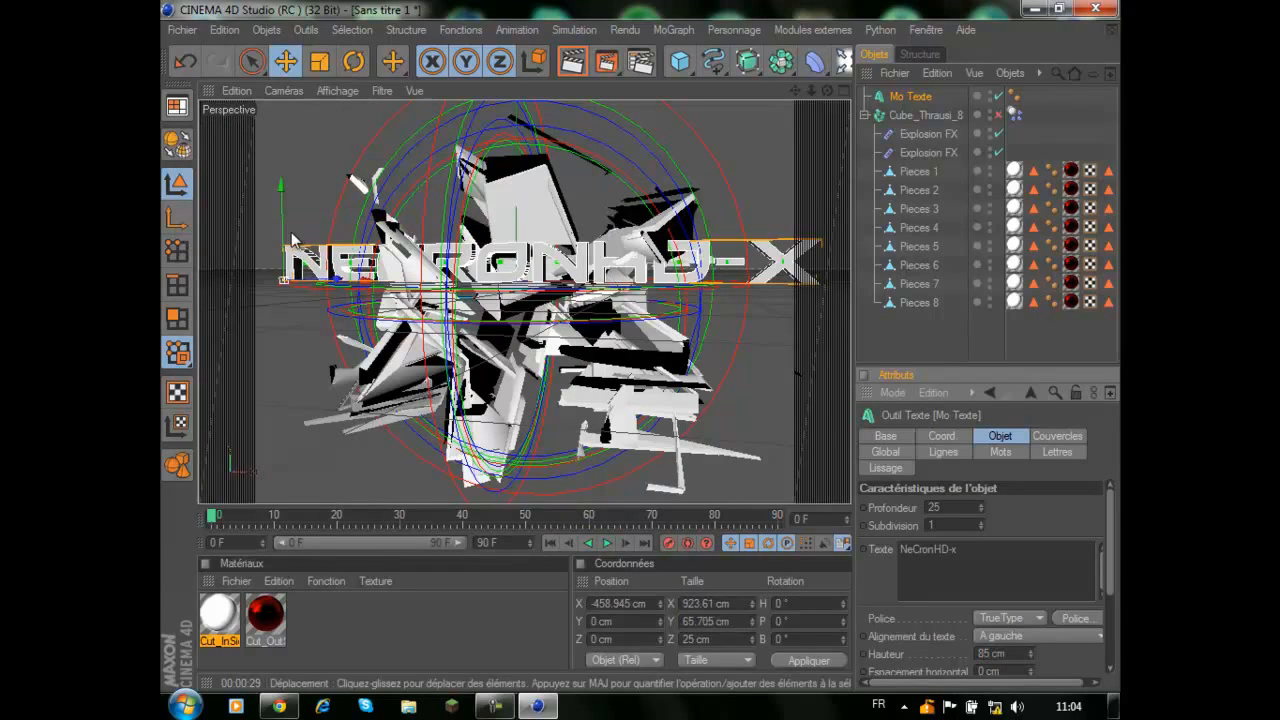
left_click_drag(292, 238, 292, 281)
left_click(1024, 653)
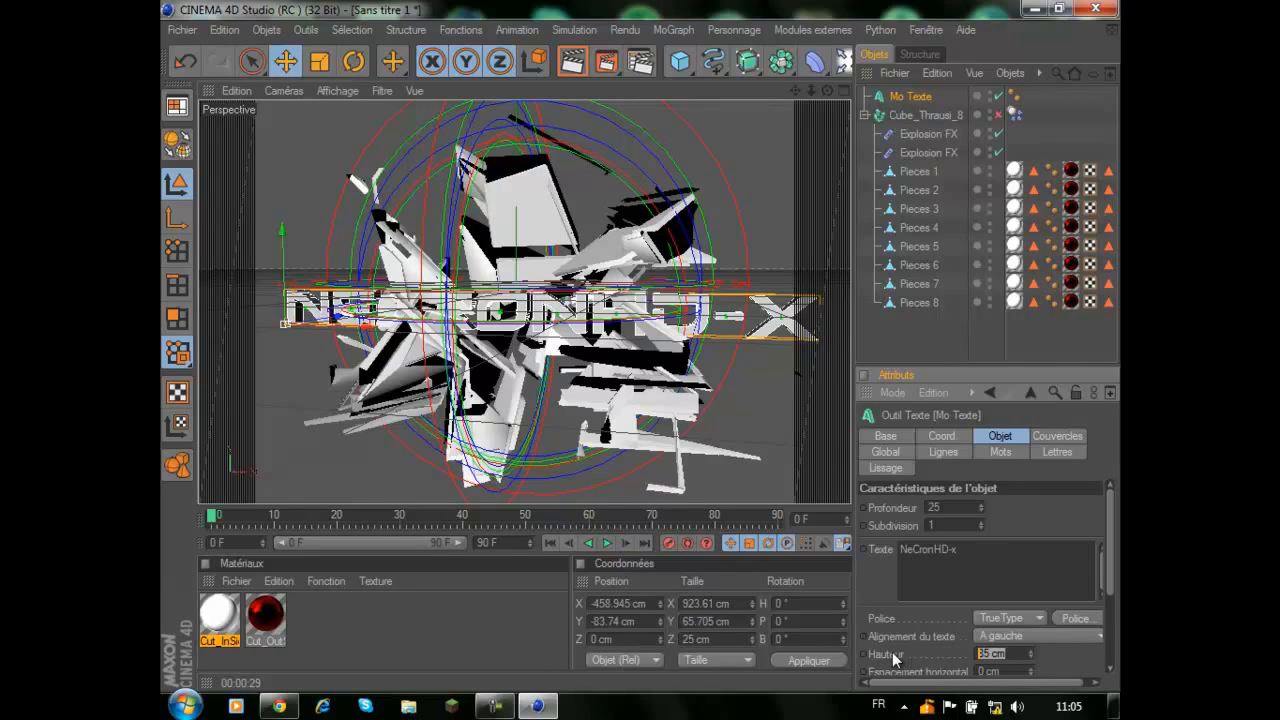
type("75")
key("Return")
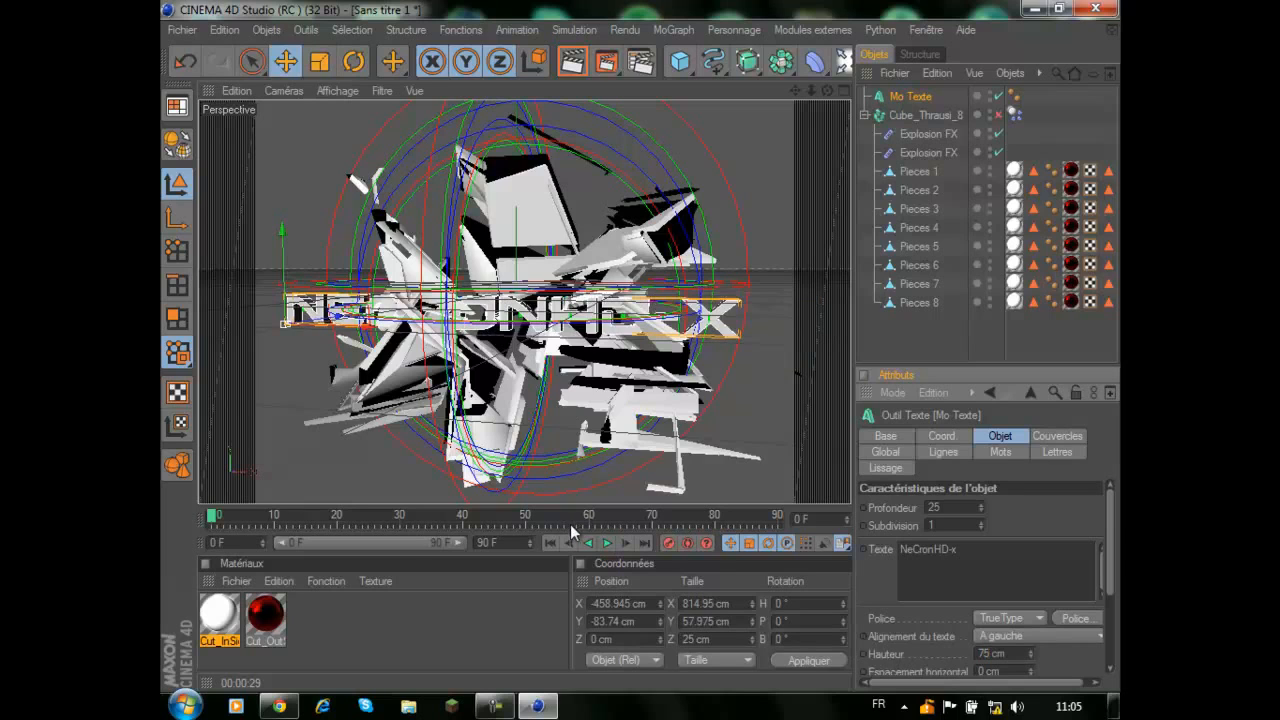
Step: Rotate the text to about H 8.5° and B -13.6°, and move it to about X -346, Y -142, Z -117 cm
left_click(354, 61)
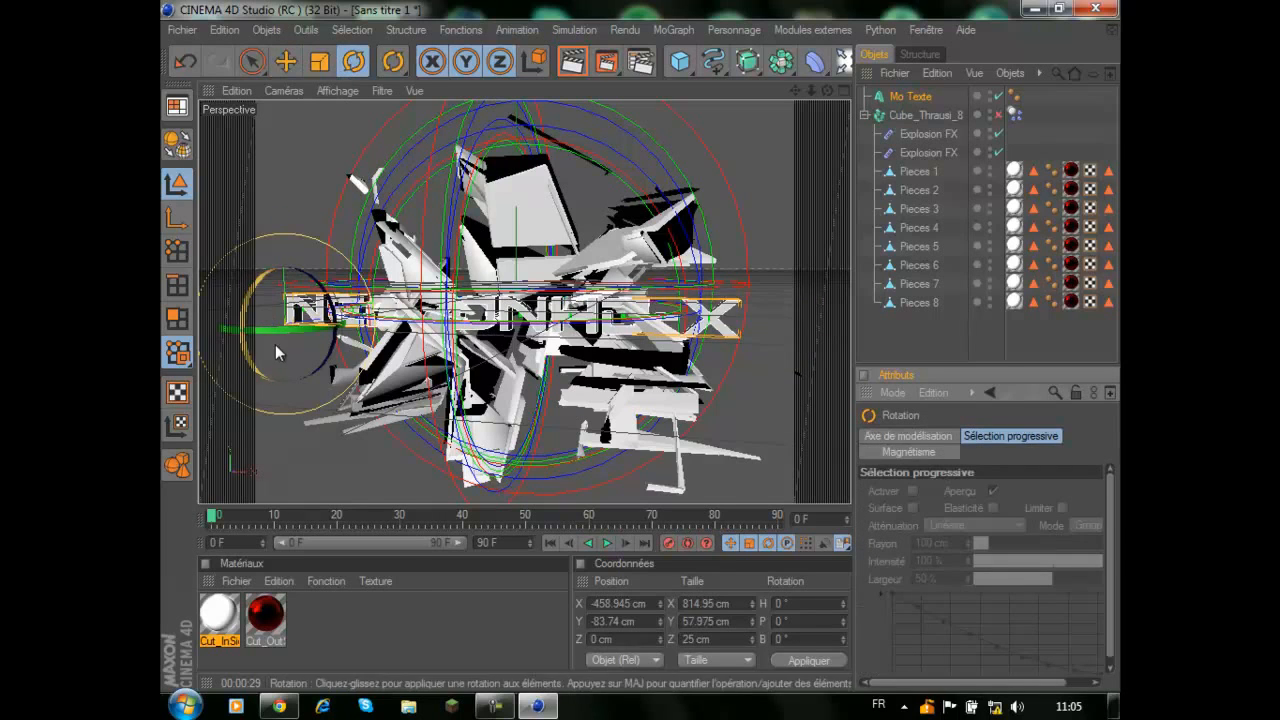
left_click_drag(275, 344, 345, 252)
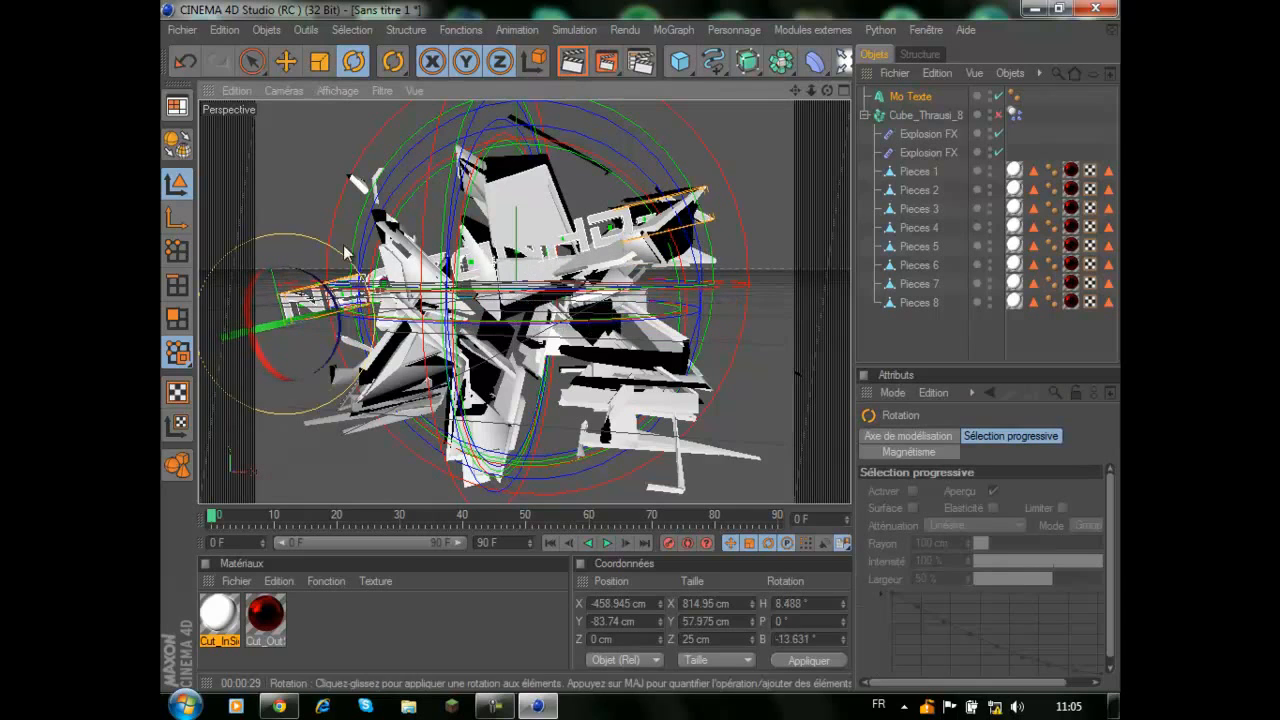
key("e")
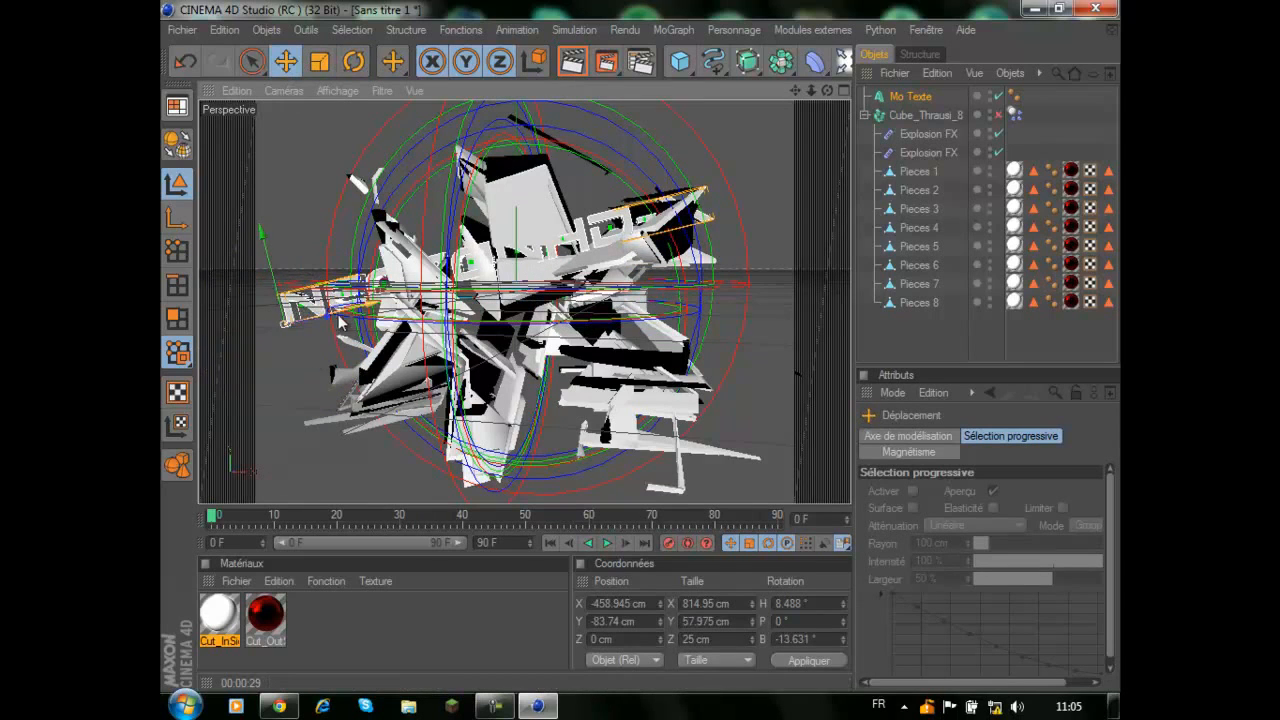
left_click_drag(338, 320, 634, 347)
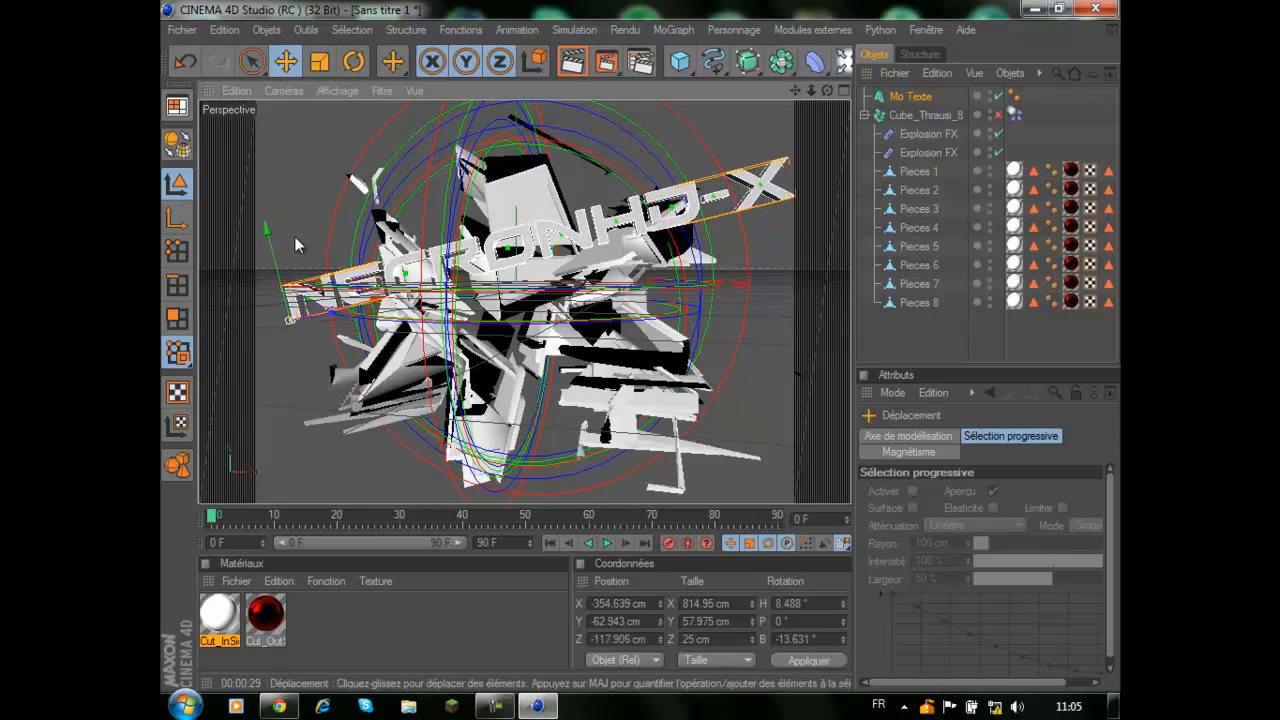
mouse_move(272, 245)
left_mouse_down()
mouse_move(288, 311)
mouse_move(280, 246)
left_mouse_up()
left_click_drag(285, 281, 662, 342)
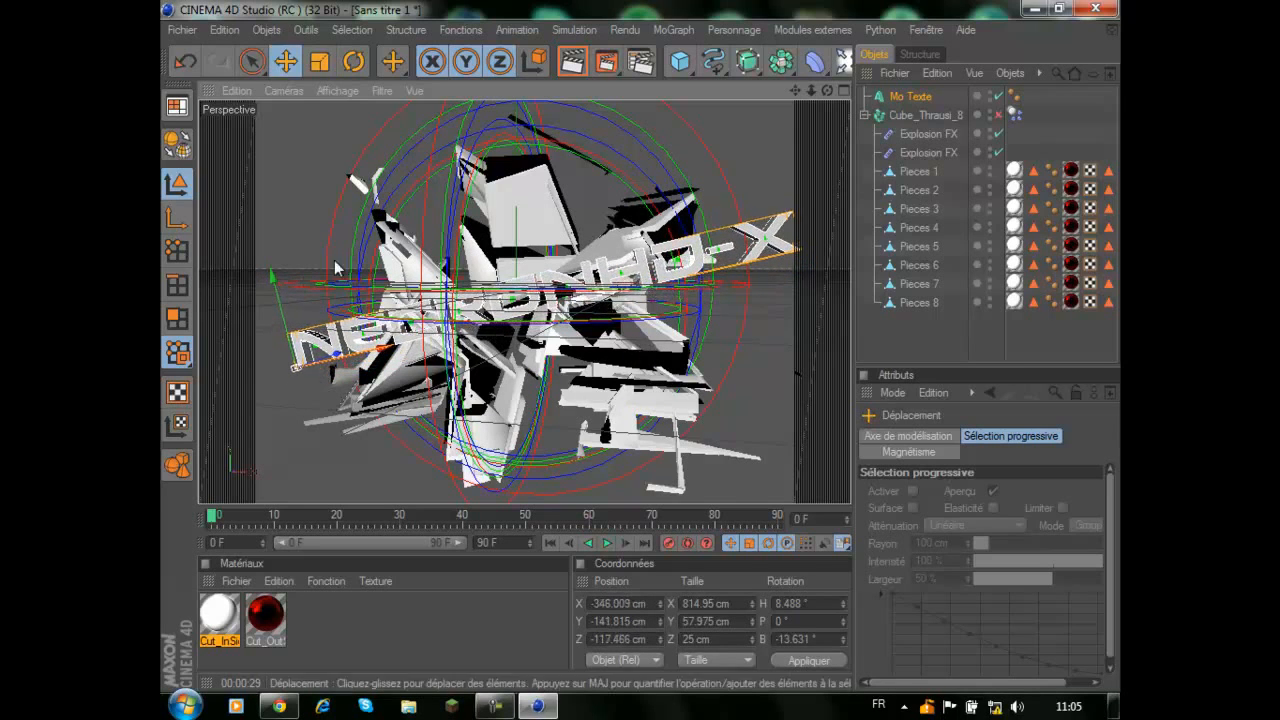
Step: Set the text height (Hauteur) to 65 cm and shift the text along its length to about X -305, Y -132, Z -111 cm
left_click(910, 96)
double_click(999, 652)
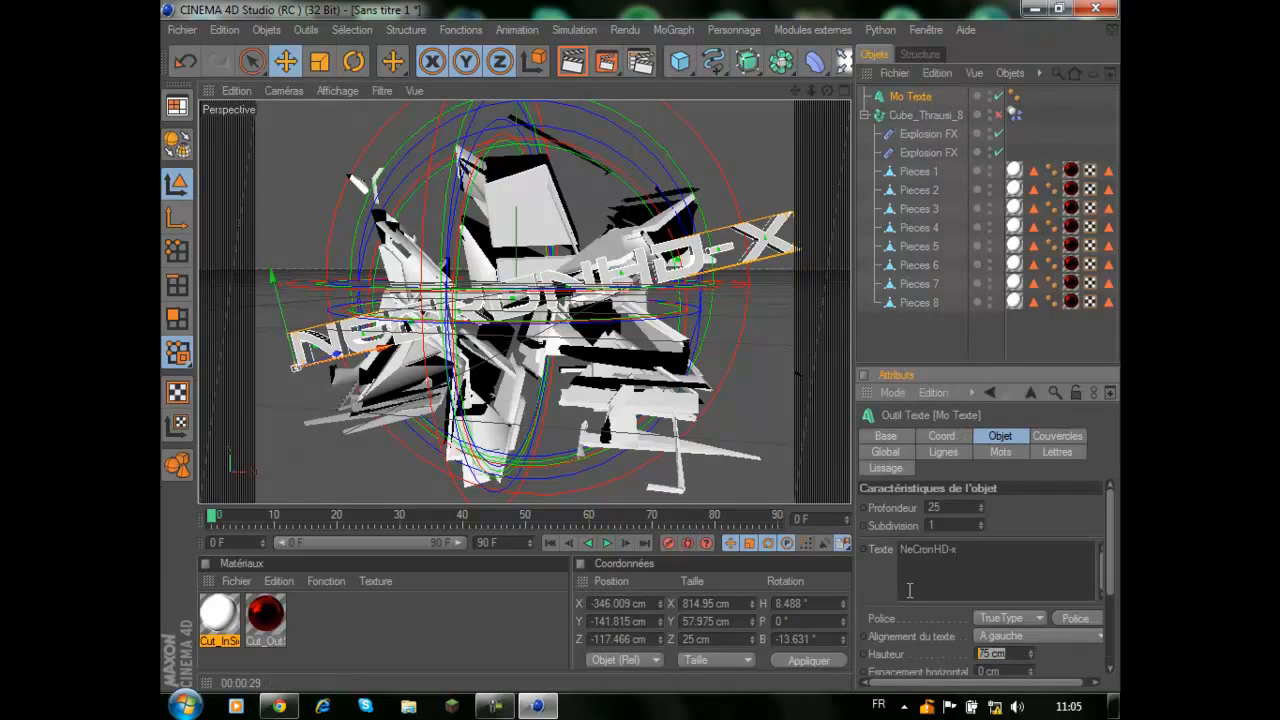
type("65")
key("Return")
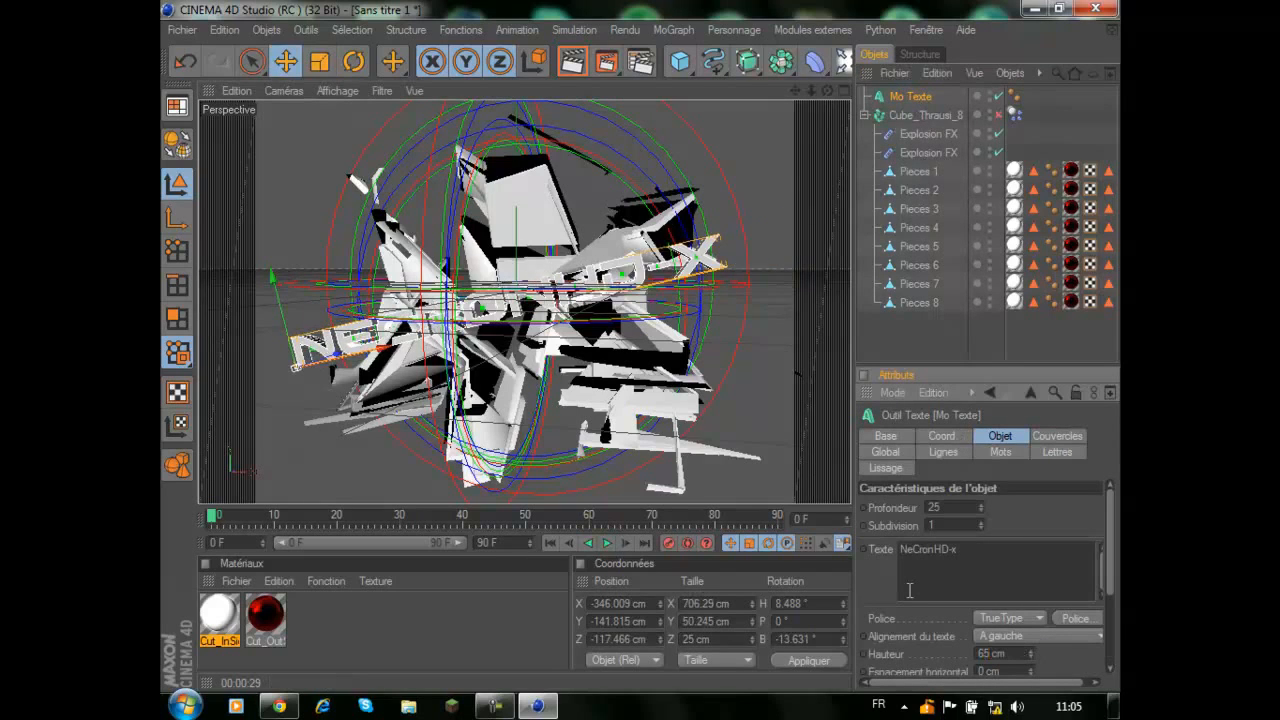
left_click_drag(390, 349, 415, 343)
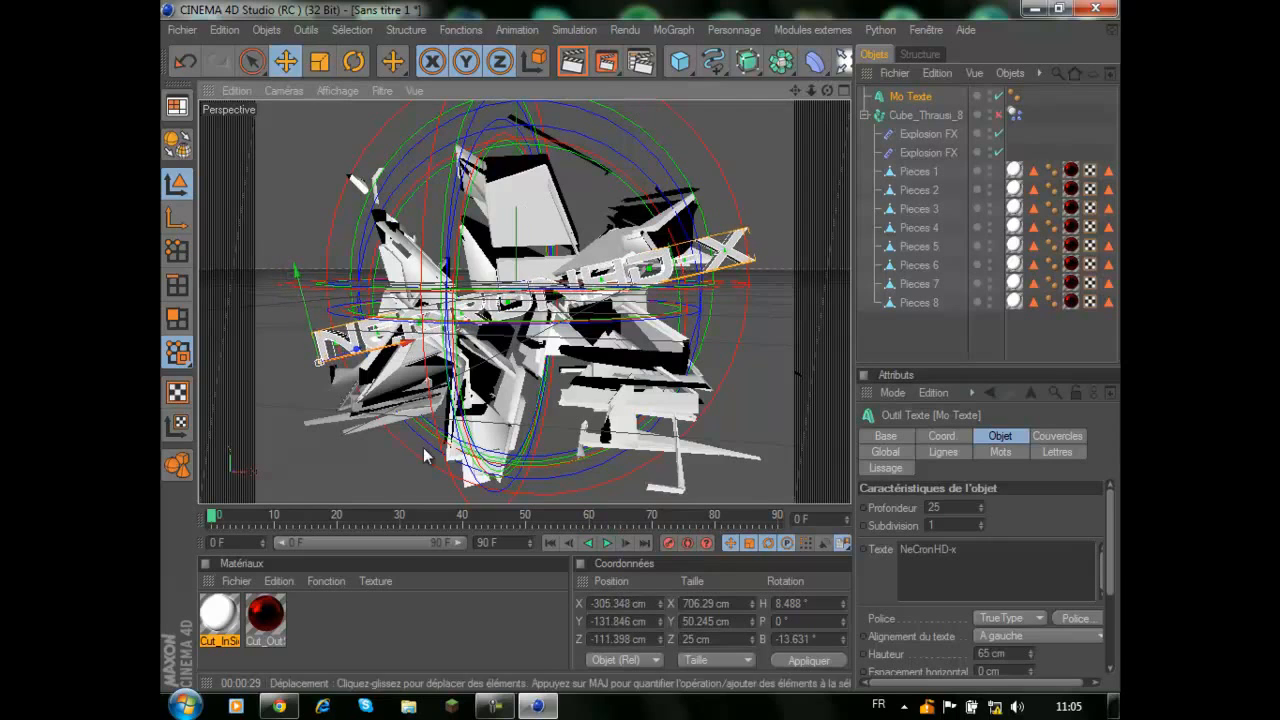
Step: Create a new material and set its colour to dark grey, R 74, V 67, B 67
double_click(379, 618)
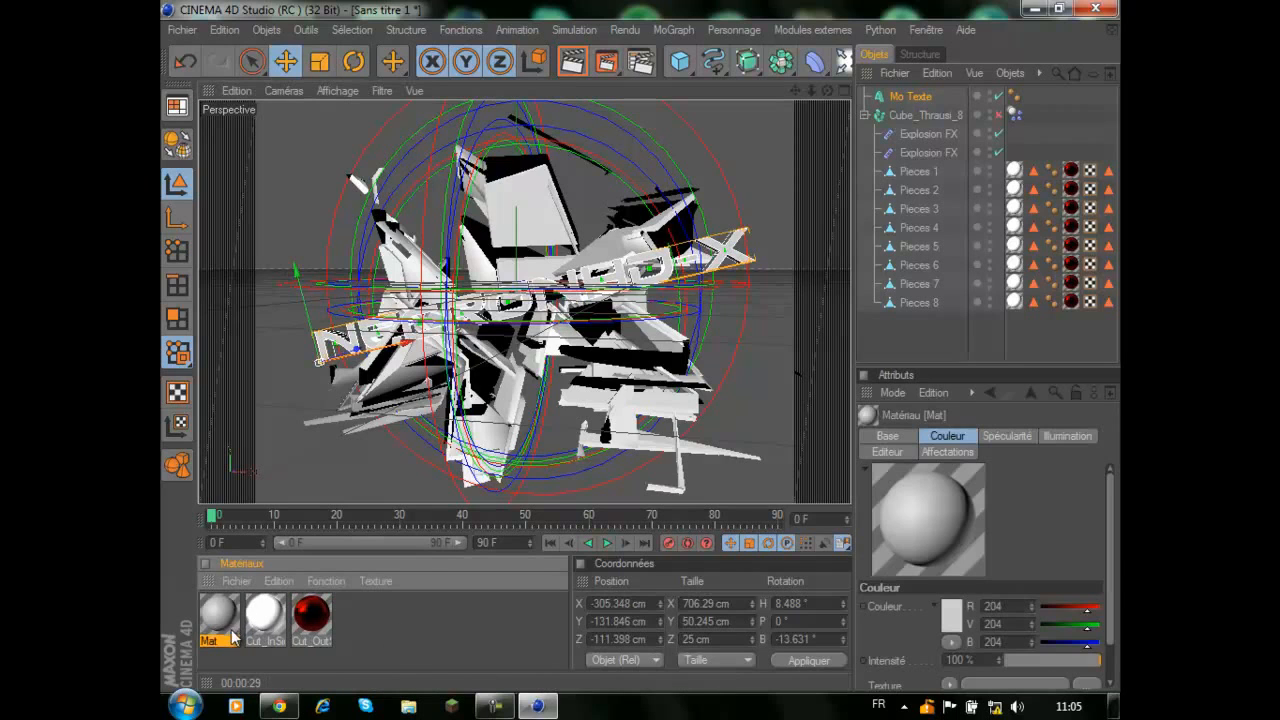
double_click(222, 621)
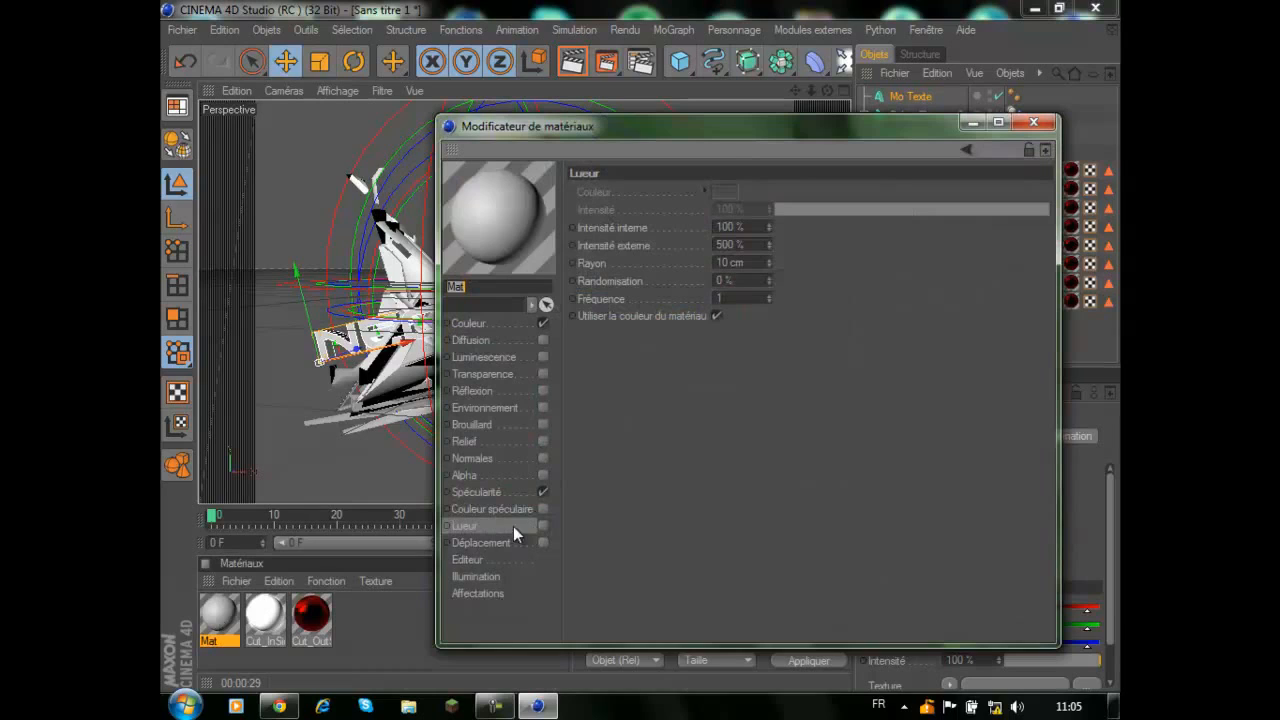
left_click(473, 326)
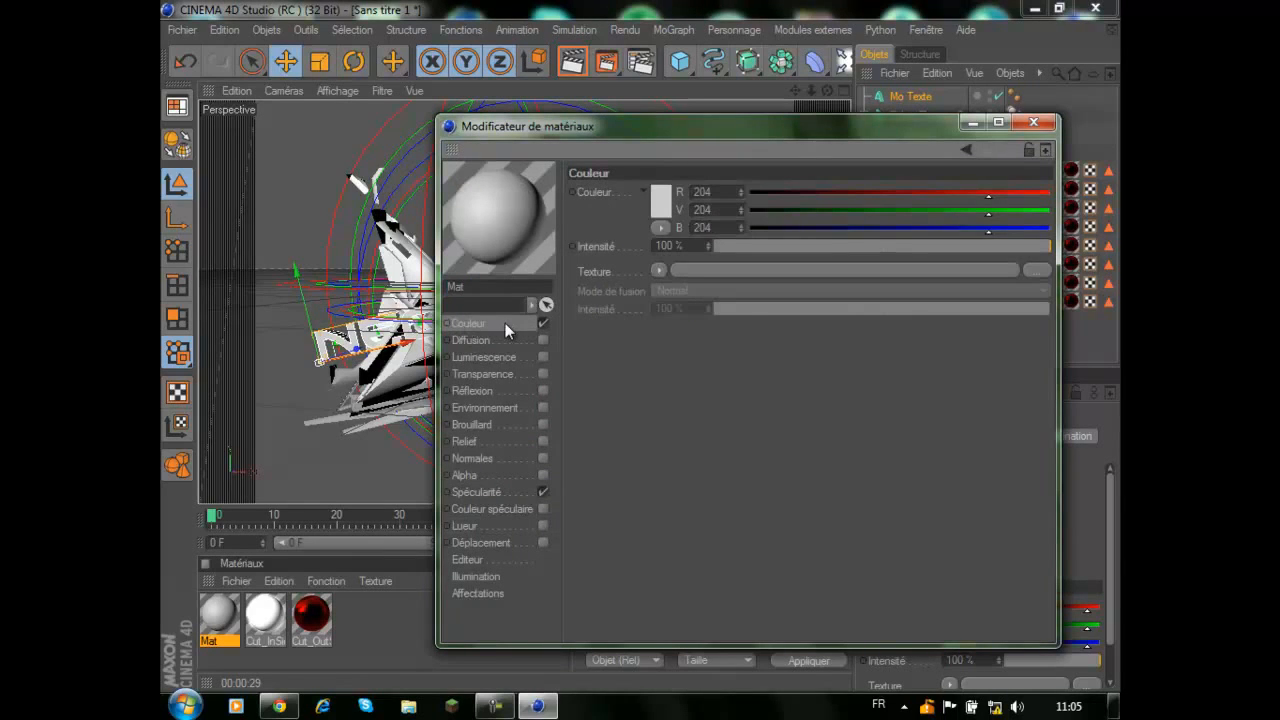
left_click(667, 206)
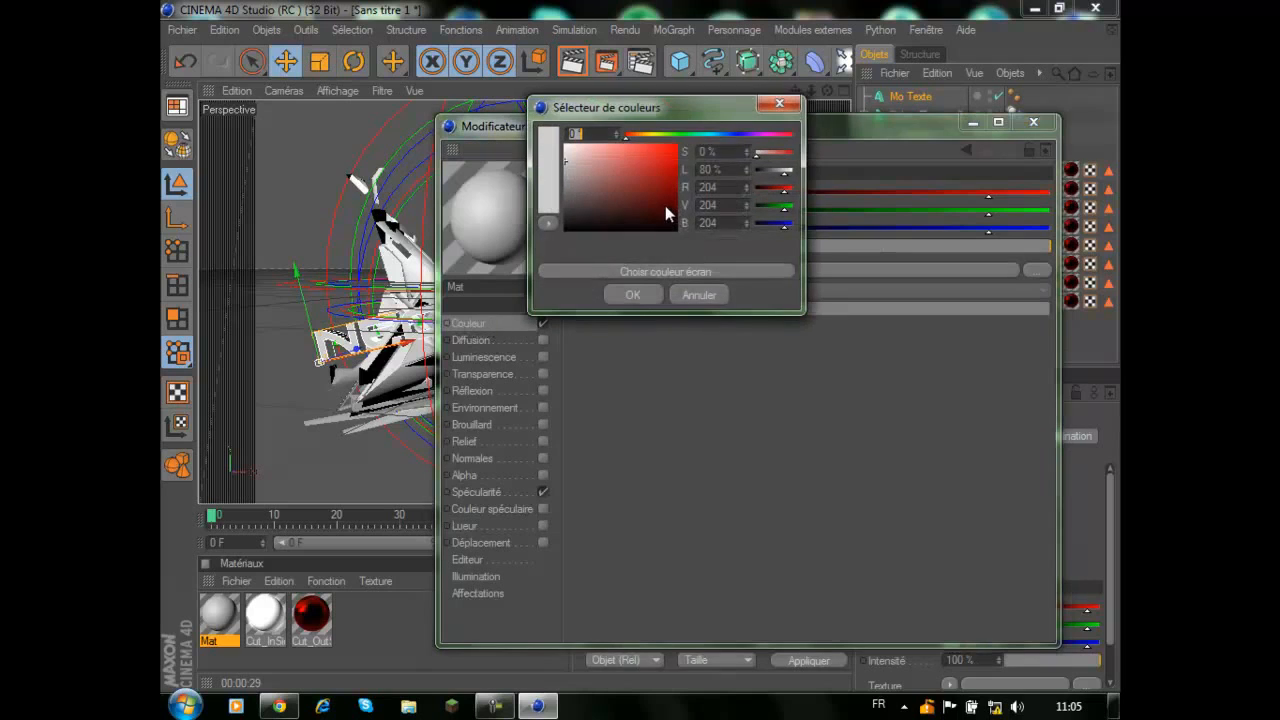
mouse_move(590, 202)
left_mouse_down()
mouse_move(569, 202)
mouse_move(574, 211)
left_mouse_up()
left_click(621, 292)
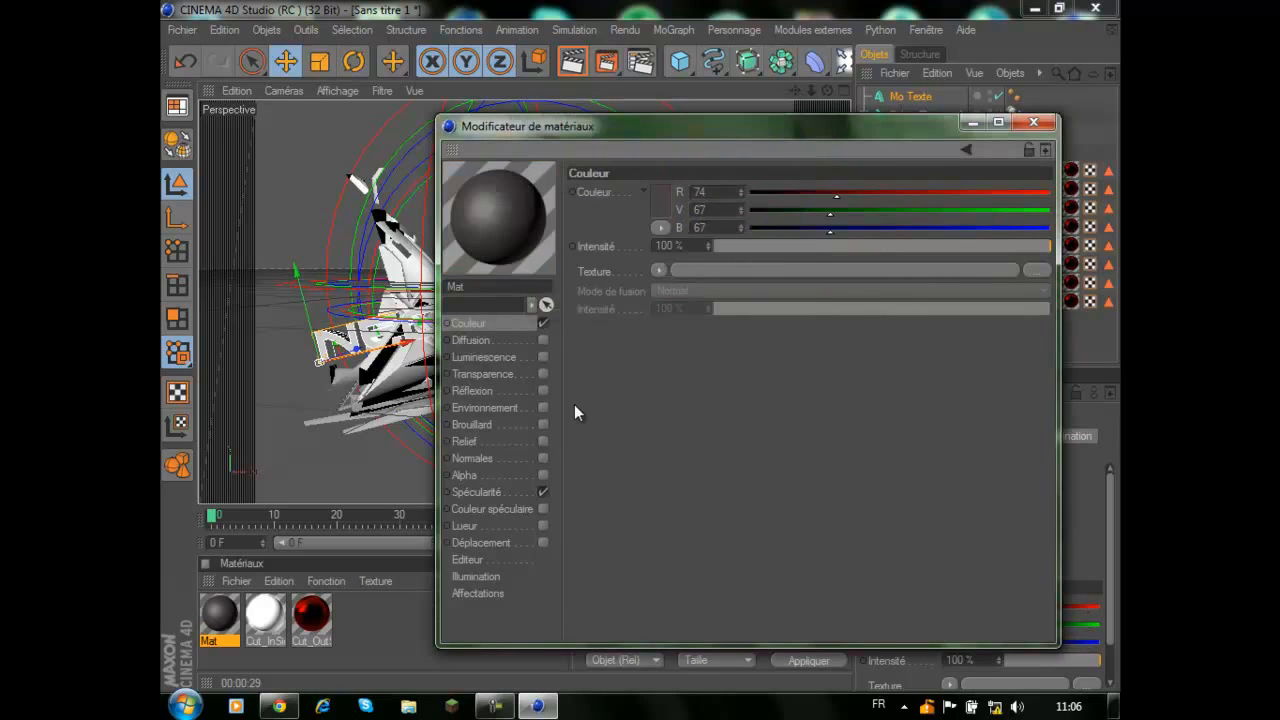
Step: Disable the material's Spécularité channel and enable Réflexion with a Fresnel texture
left_click(543, 492)
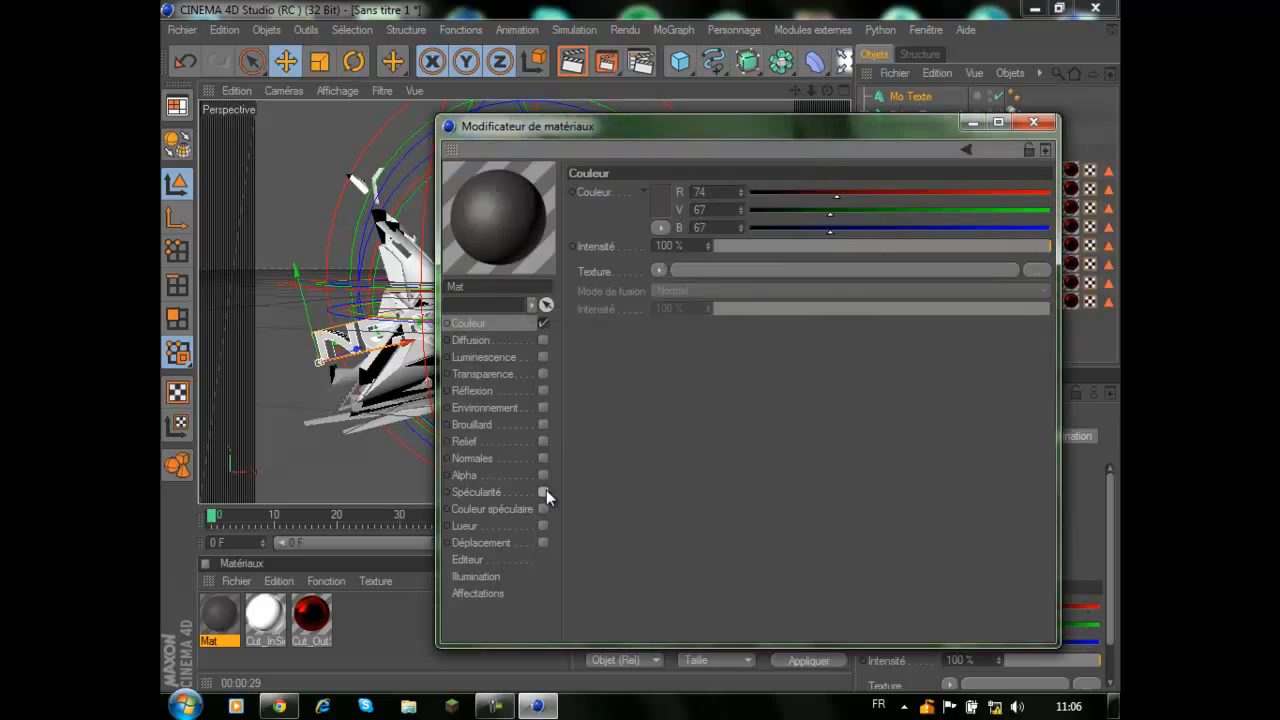
left_click(544, 391)
left_click(548, 391)
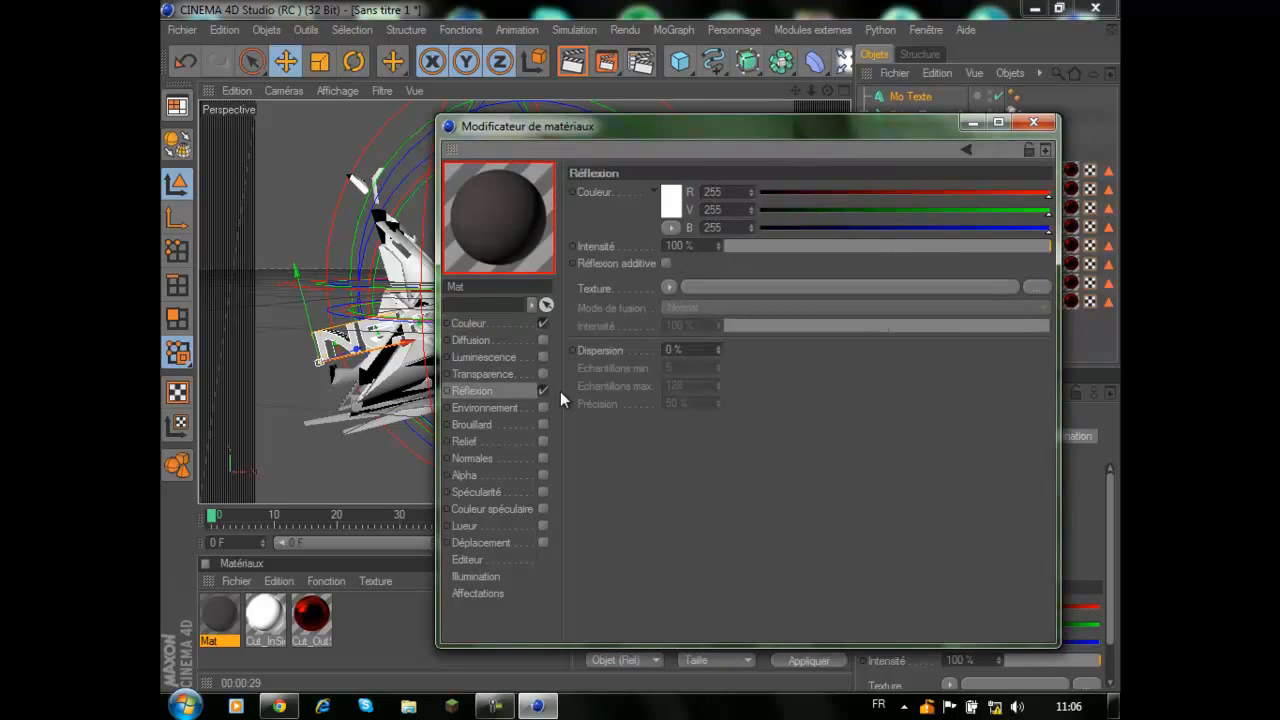
left_click(669, 288)
left_click(737, 490)
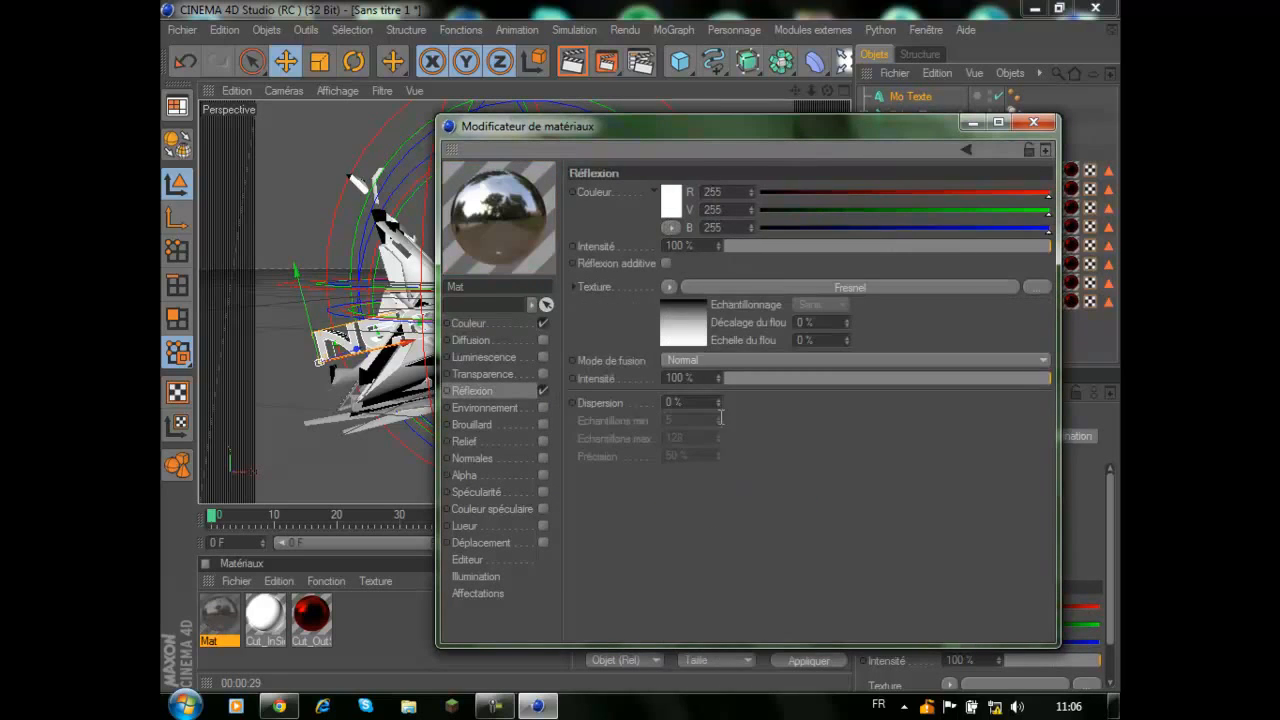
Step: Change the white end of the Fresnel gradient to pure red, R 255, V 0, B 0
left_click(681, 337)
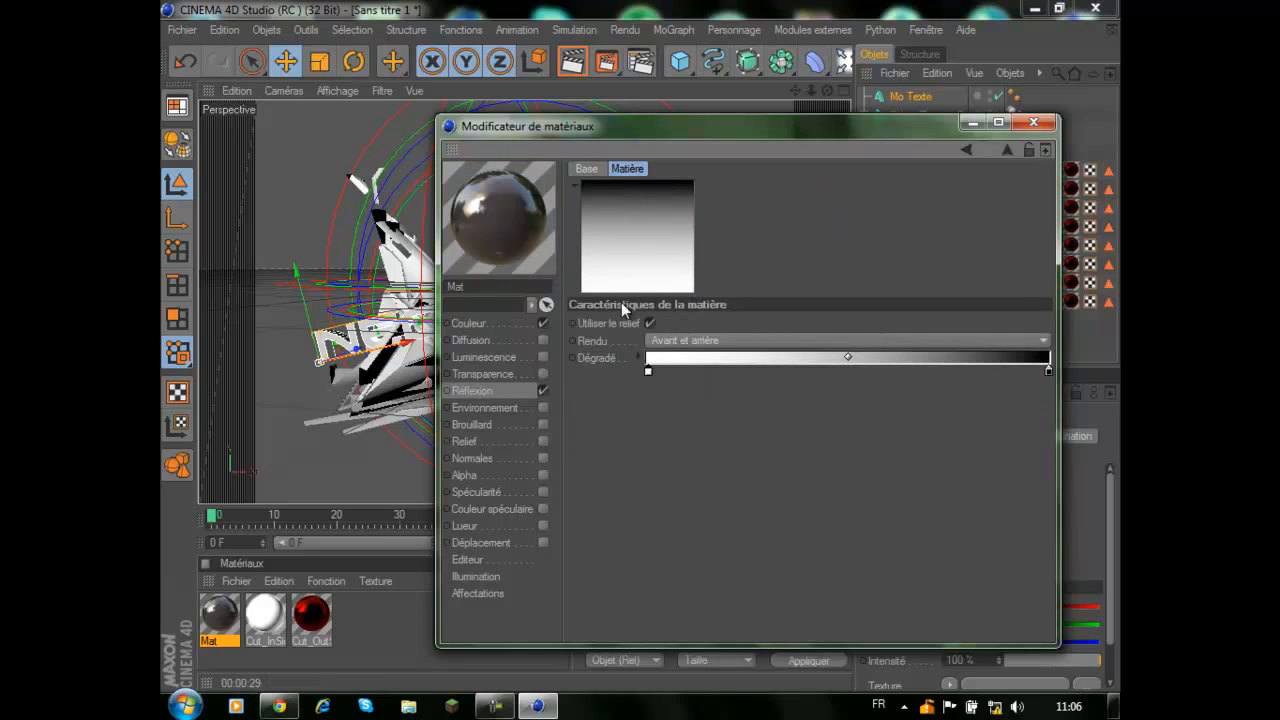
double_click(648, 372)
left_click_drag(623, 335, 673, 307)
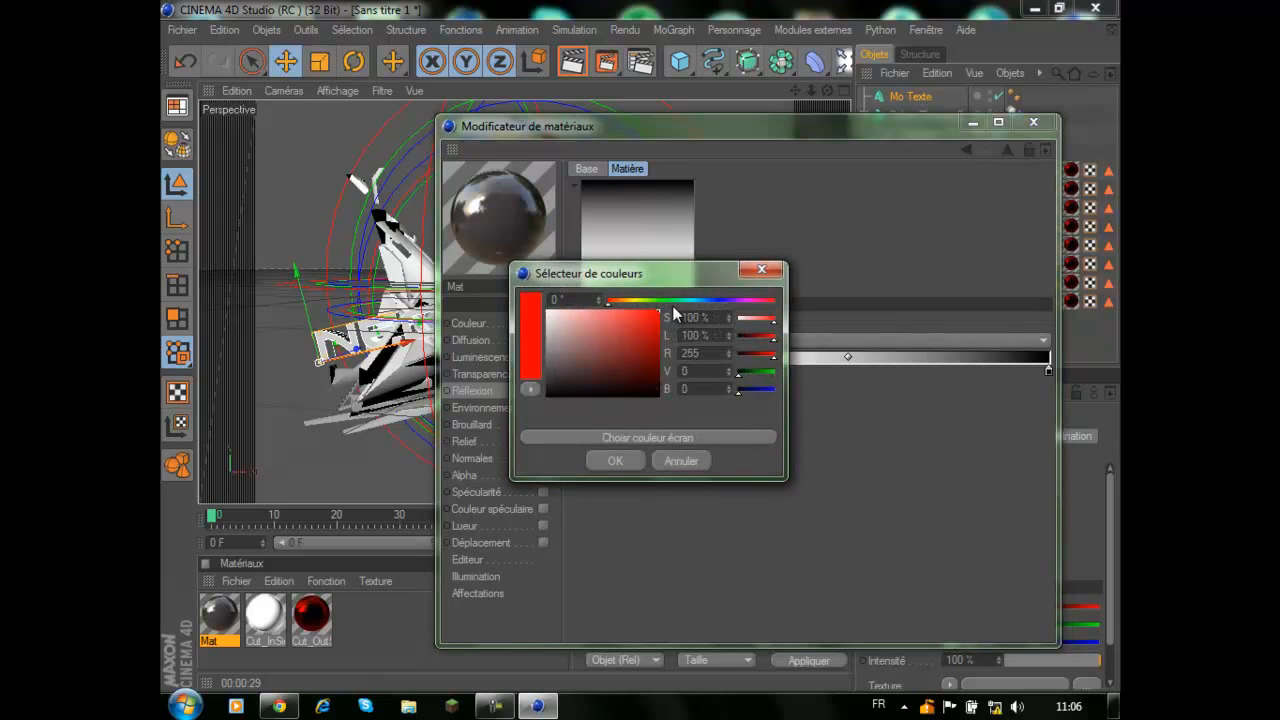
left_click(615, 459)
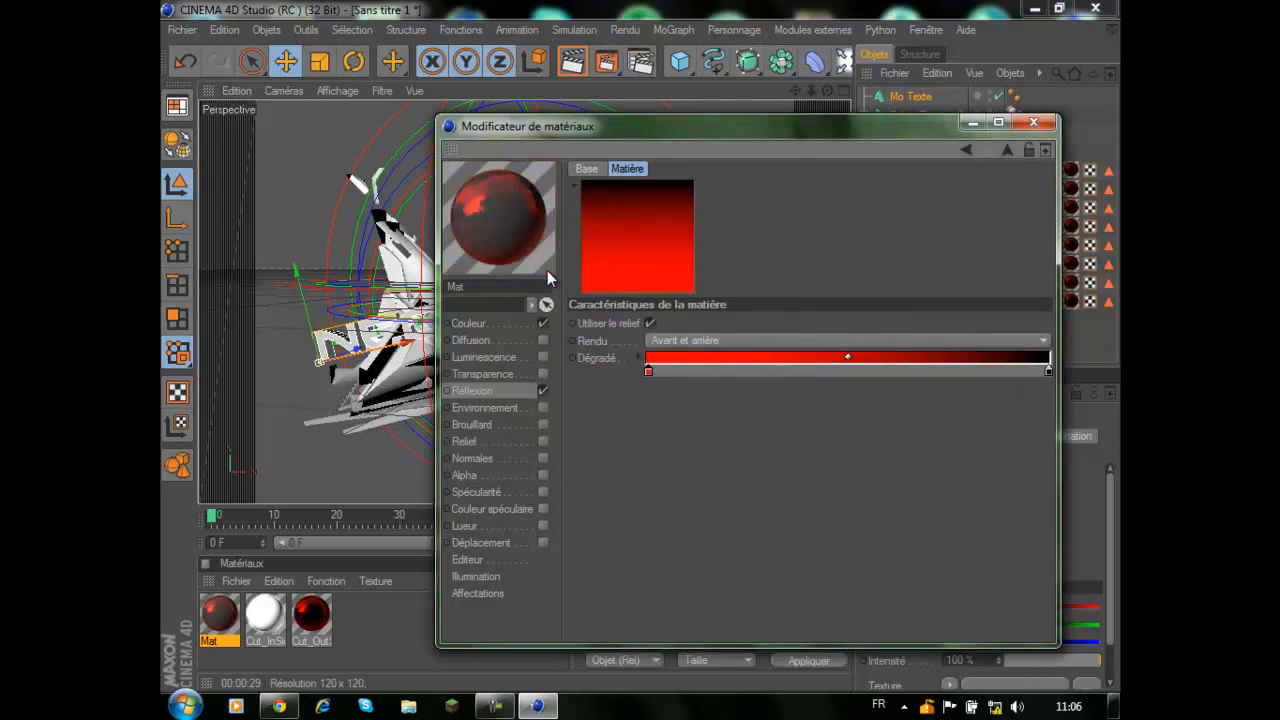
Step: Close the material editor and apply the new Mat material to the Mo Texte object
left_click(1033, 122)
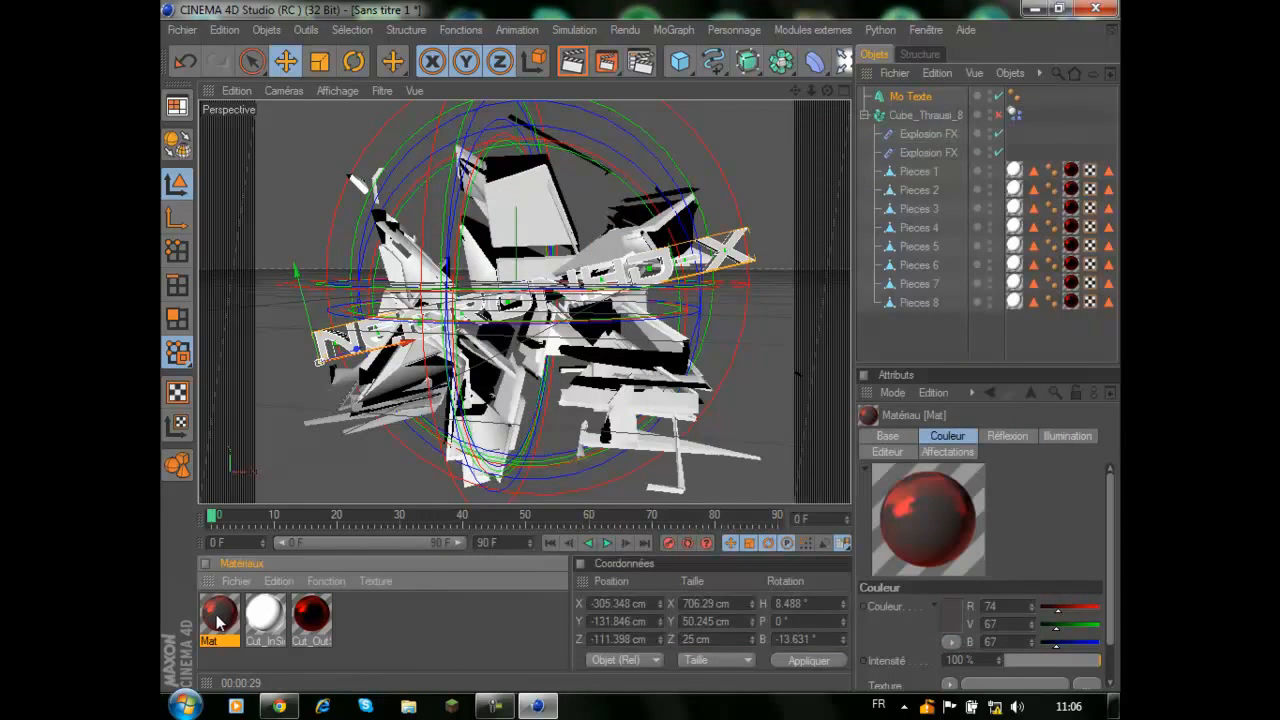
mouse_move(218, 622)
left_mouse_down()
mouse_move(292, 430)
mouse_move(318, 394)
mouse_move(348, 384)
mouse_move(357, 343)
mouse_move(920, 100)
left_mouse_up()
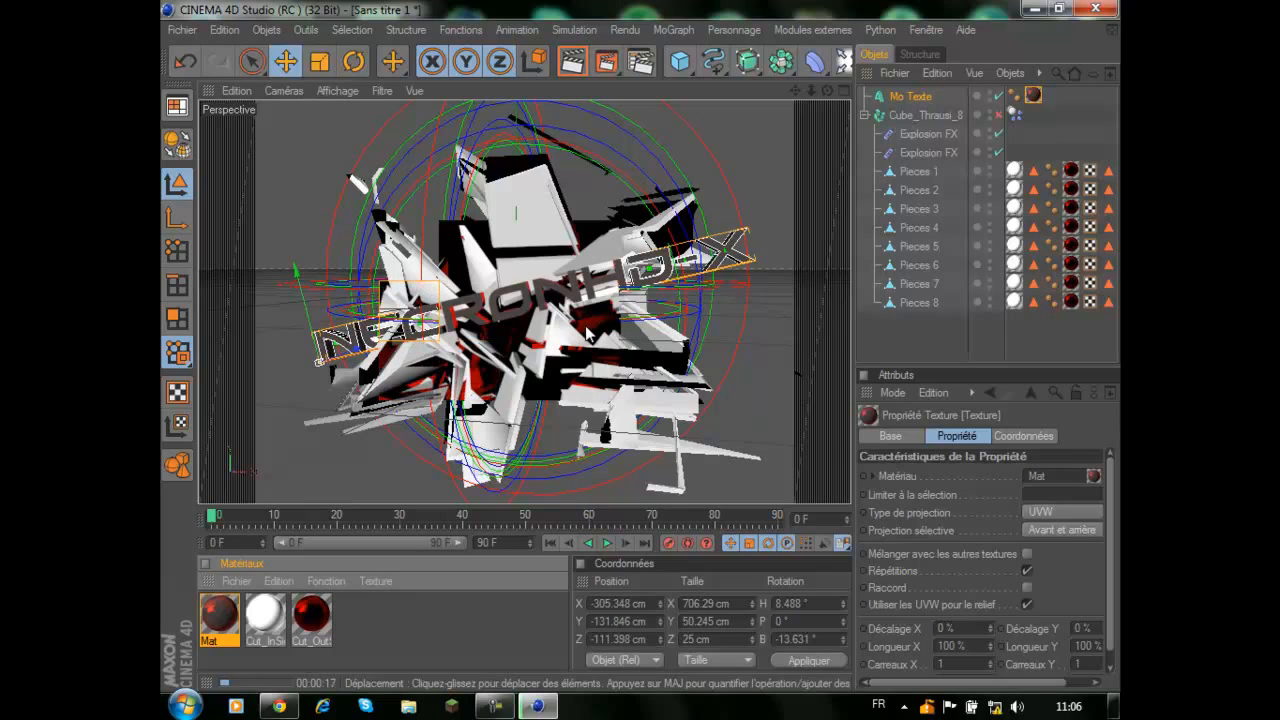
left_click(590, 335)
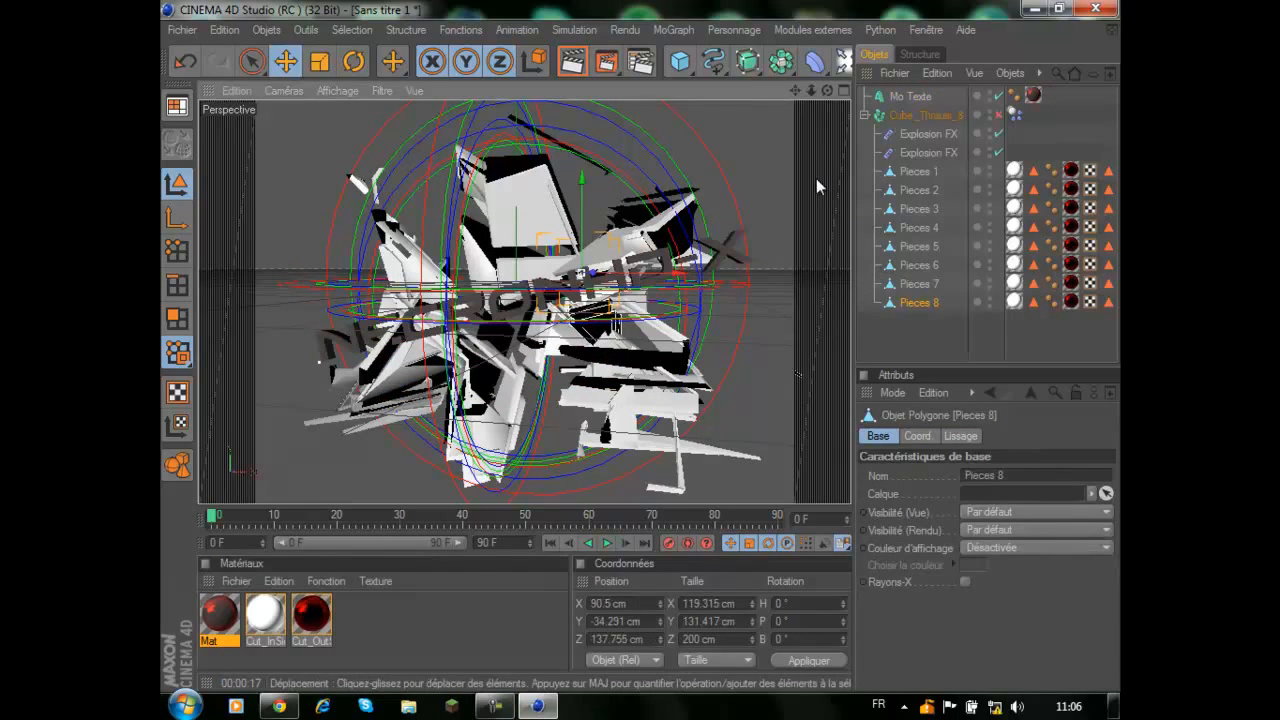
Step: Add an Omni light (Lumière) and move it along X to about 346 cm
left_click(843, 61)
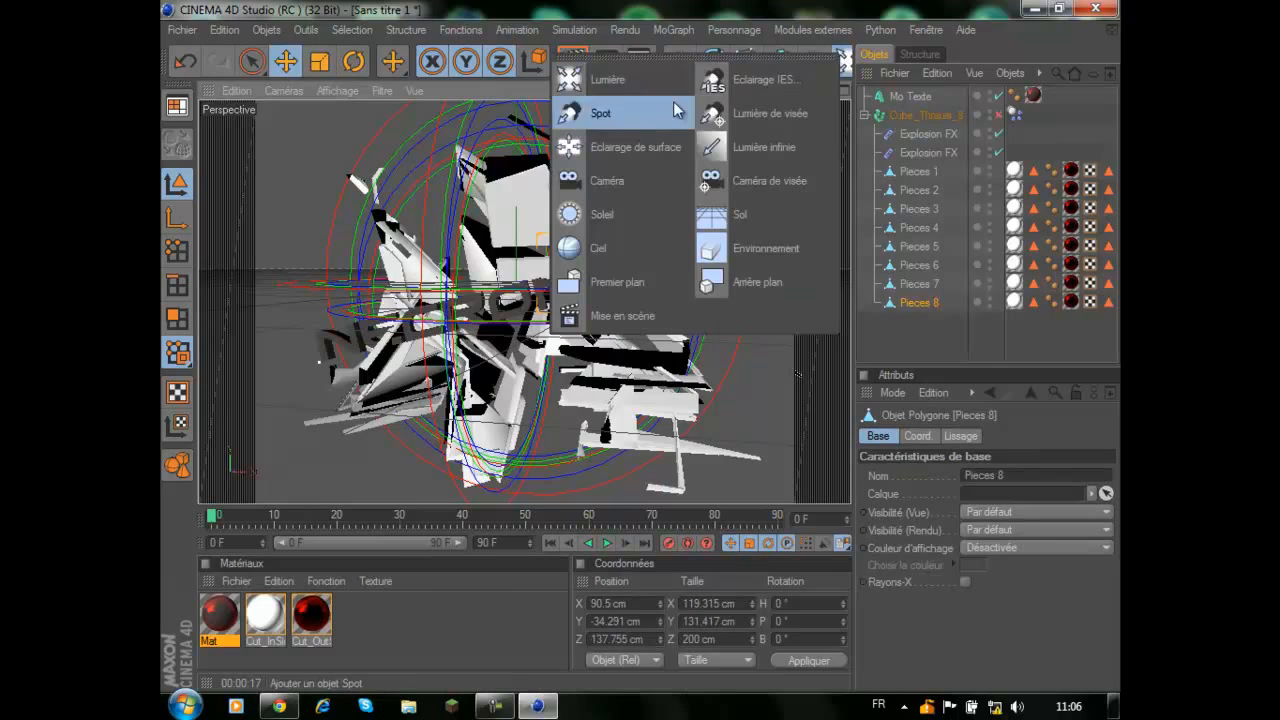
left_click(603, 79)
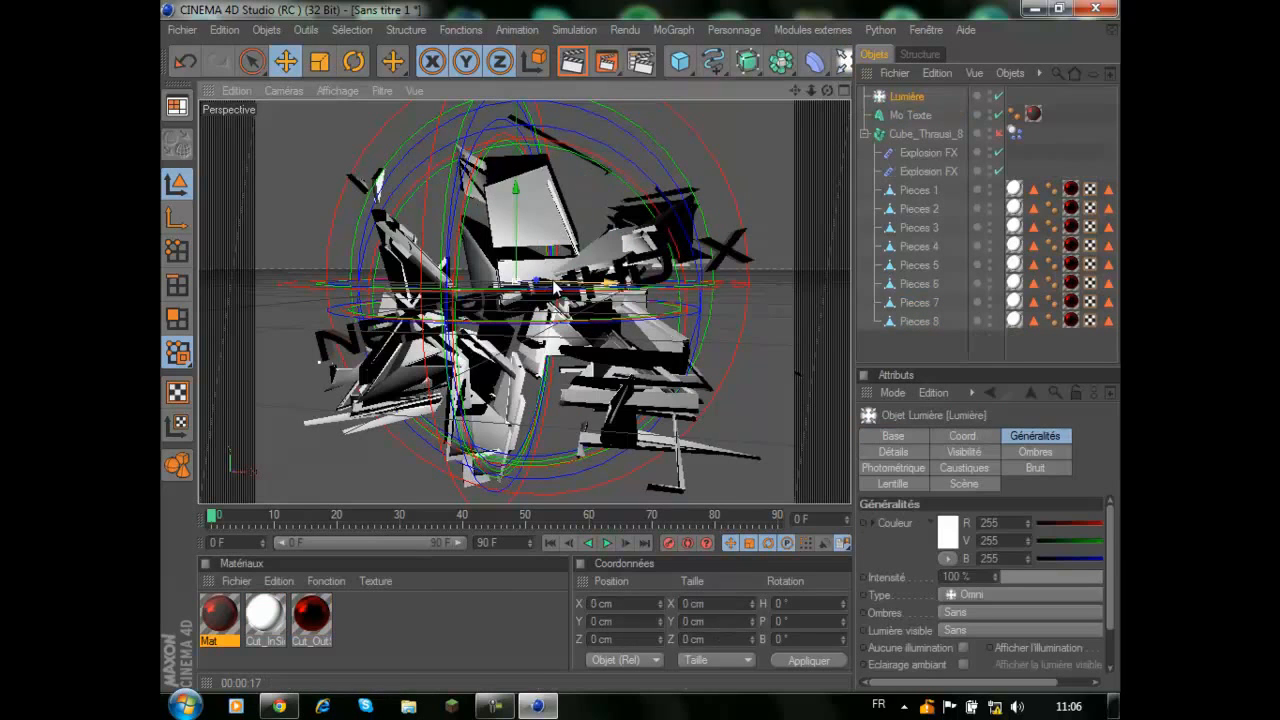
left_click_drag(553, 286, 632, 348)
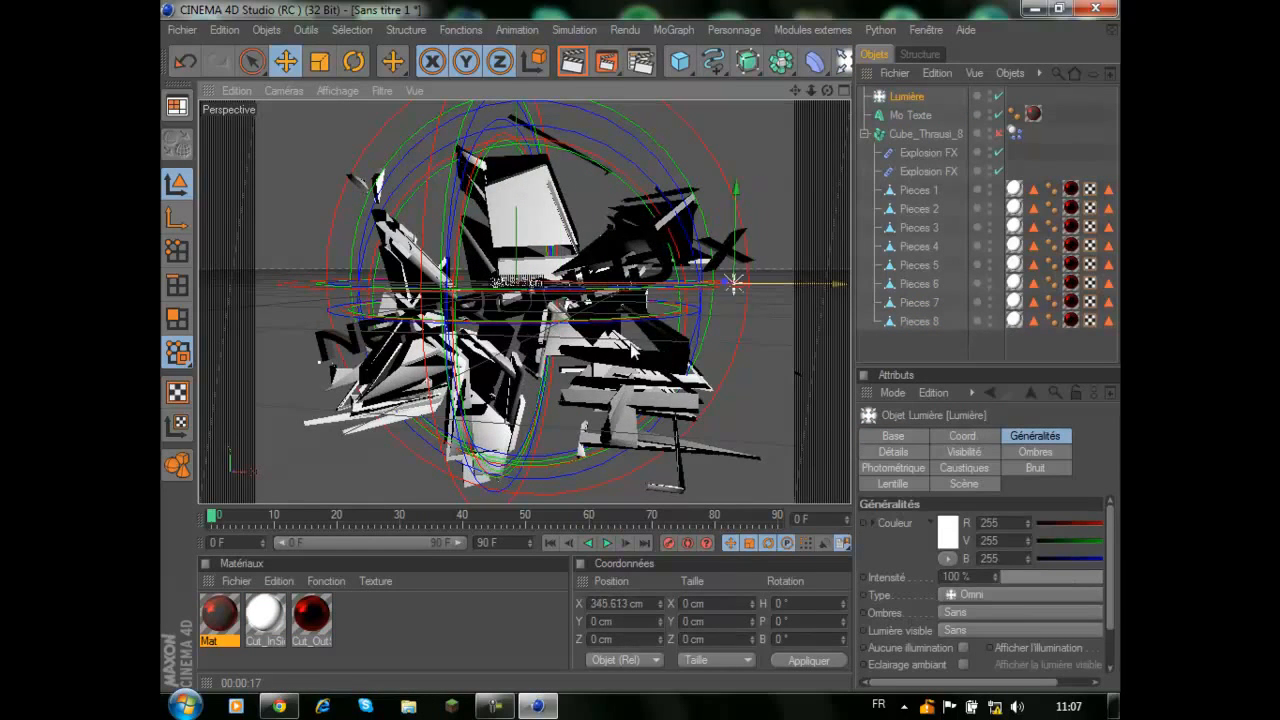
Step: Position the light near the end of the title at about X 349, Y 64, Z -45 cm
middle_click(632, 348)
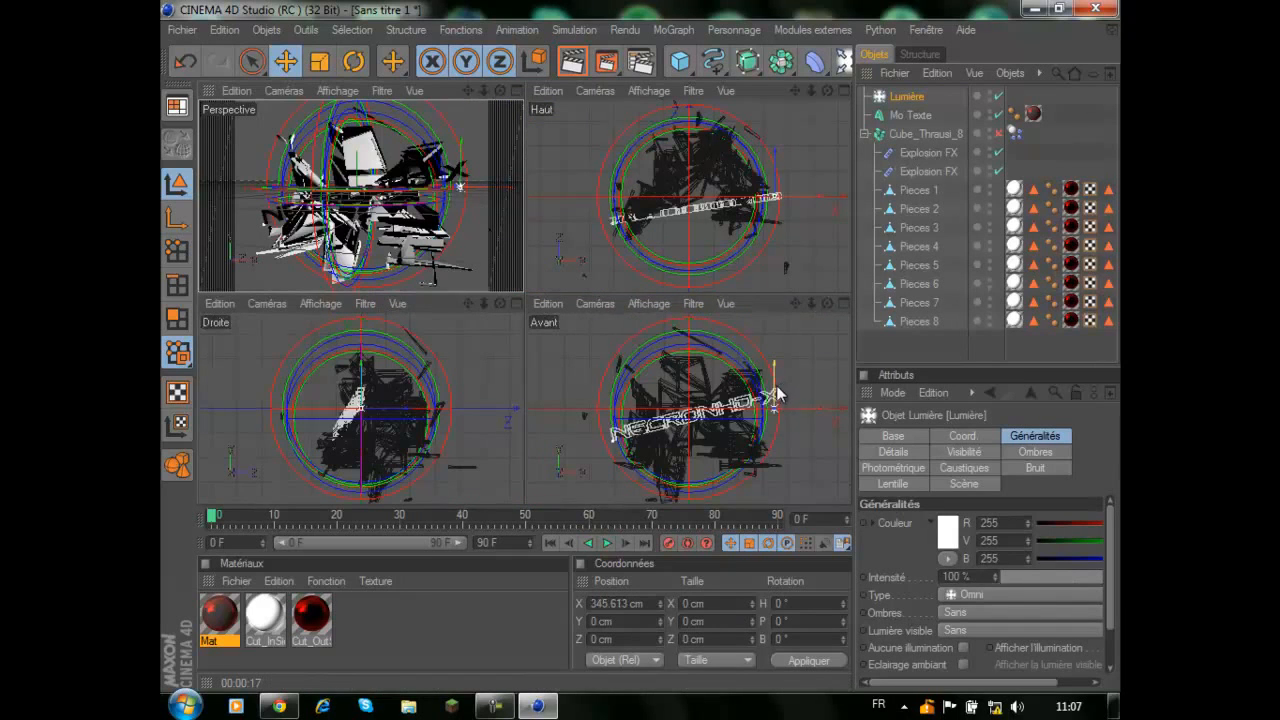
left_click_drag(778, 395, 641, 344)
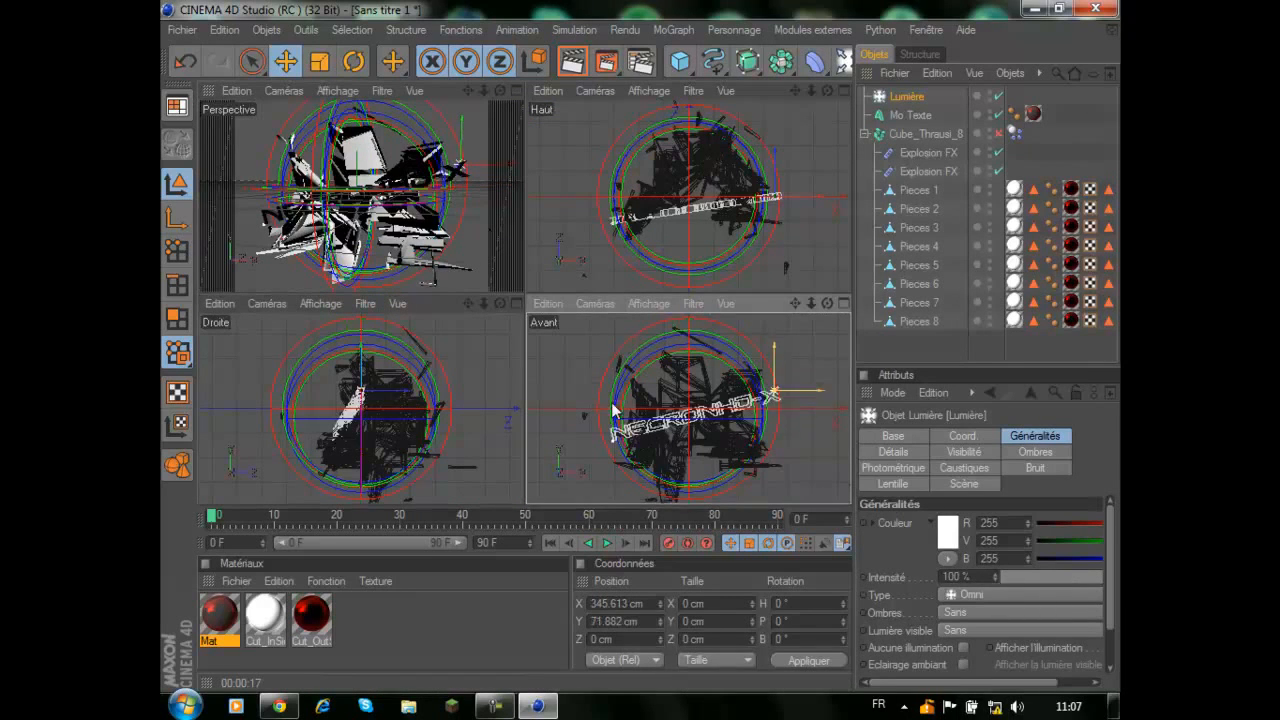
left_click_drag(798, 198, 642, 292)
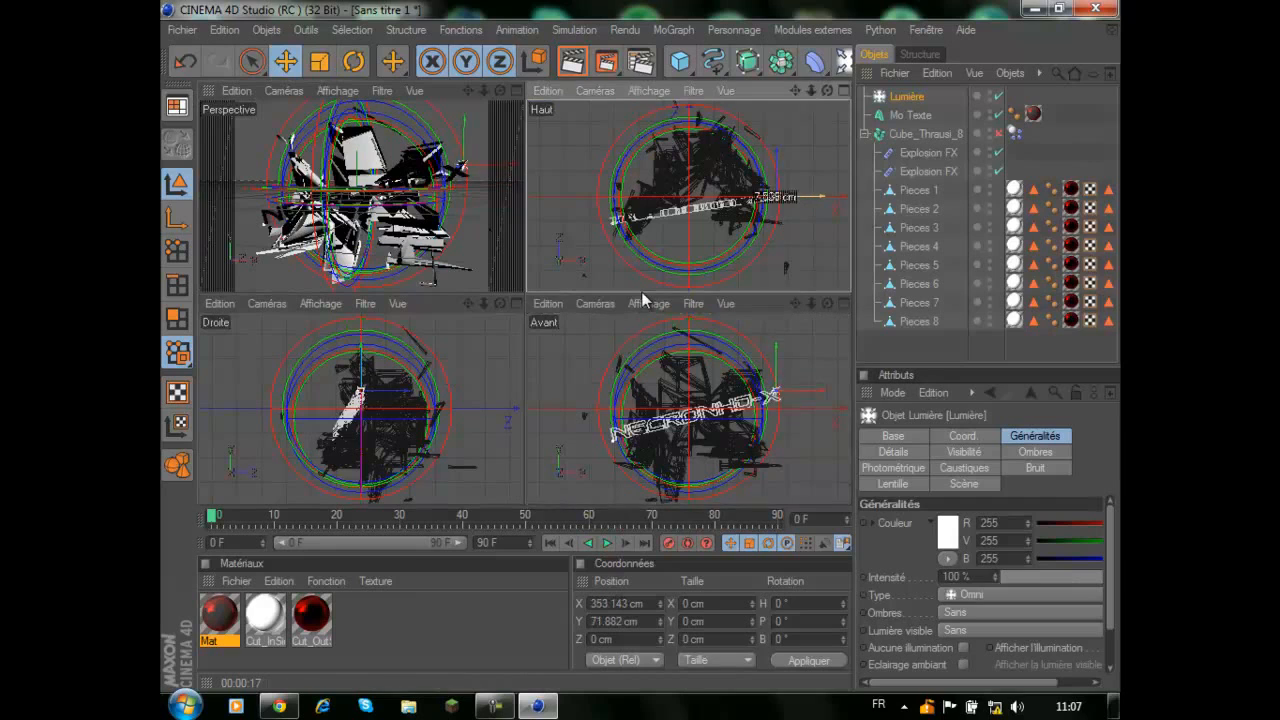
left_click_drag(778, 176, 641, 293)
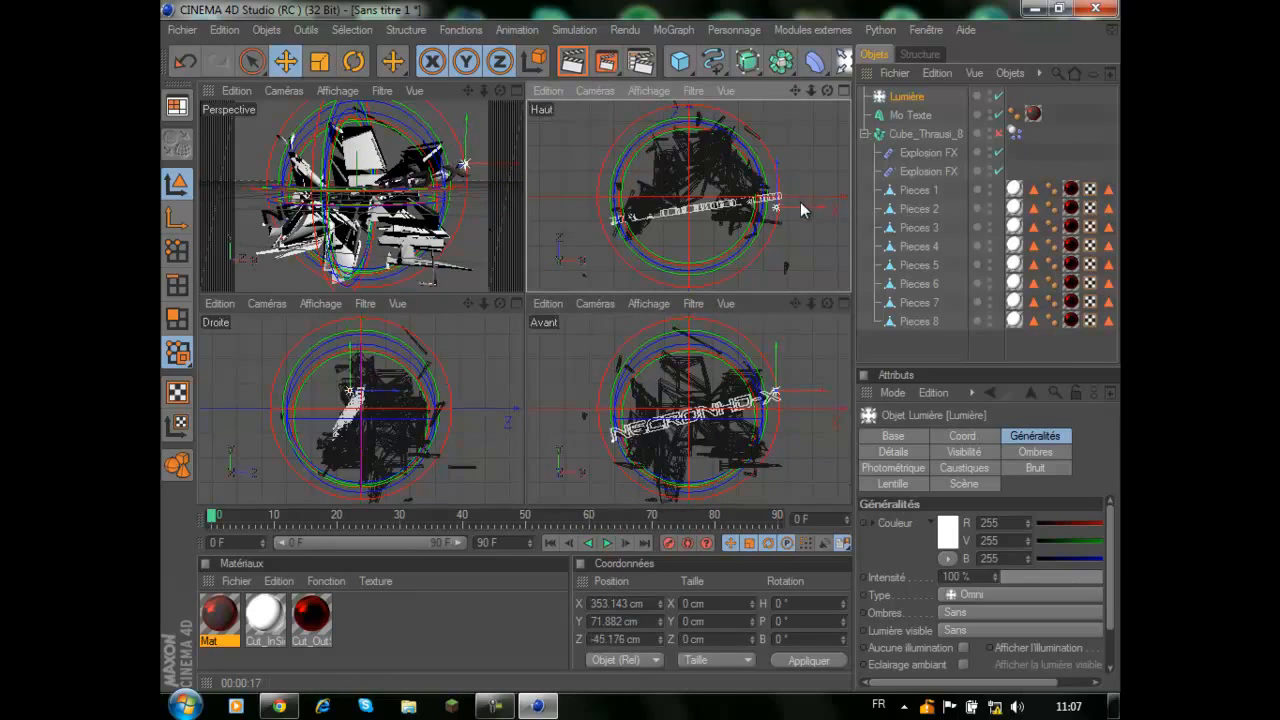
left_click_drag(798, 401, 641, 345)
left_click(517, 91)
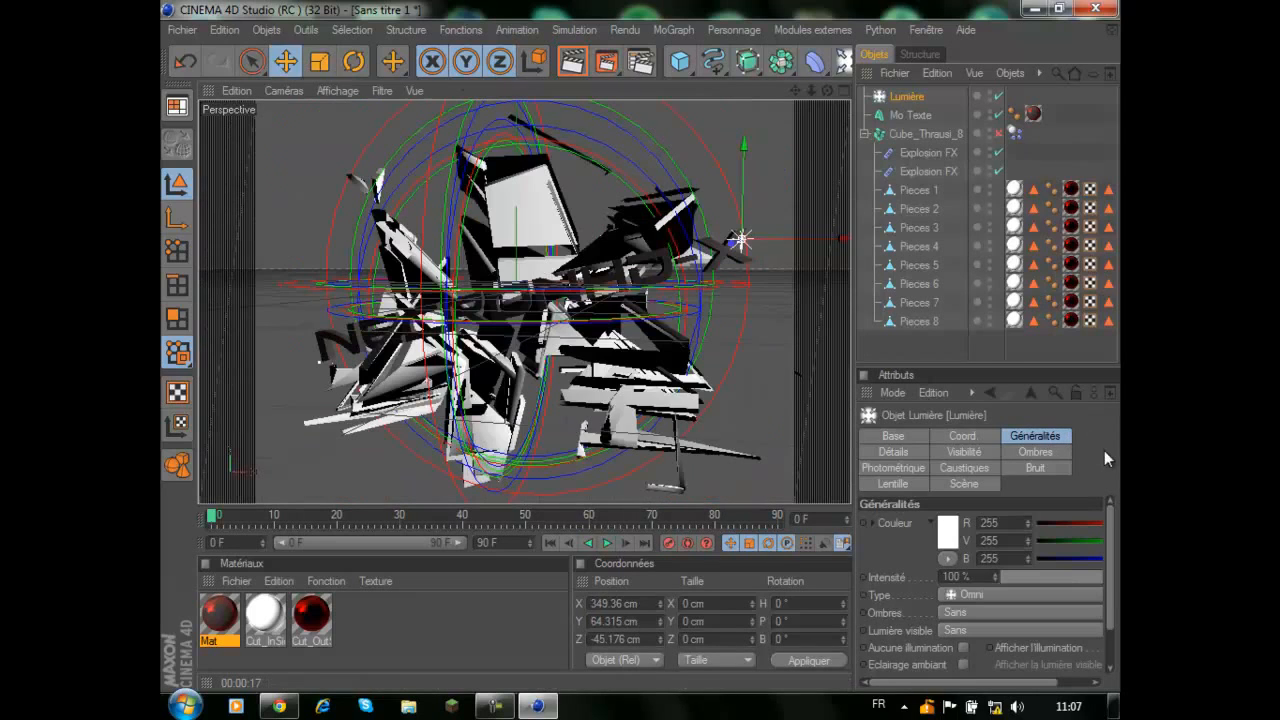
Step: Set the light's lens effect glow (Lueur) to Pourpre and open its parameters for editing
left_click(1033, 452)
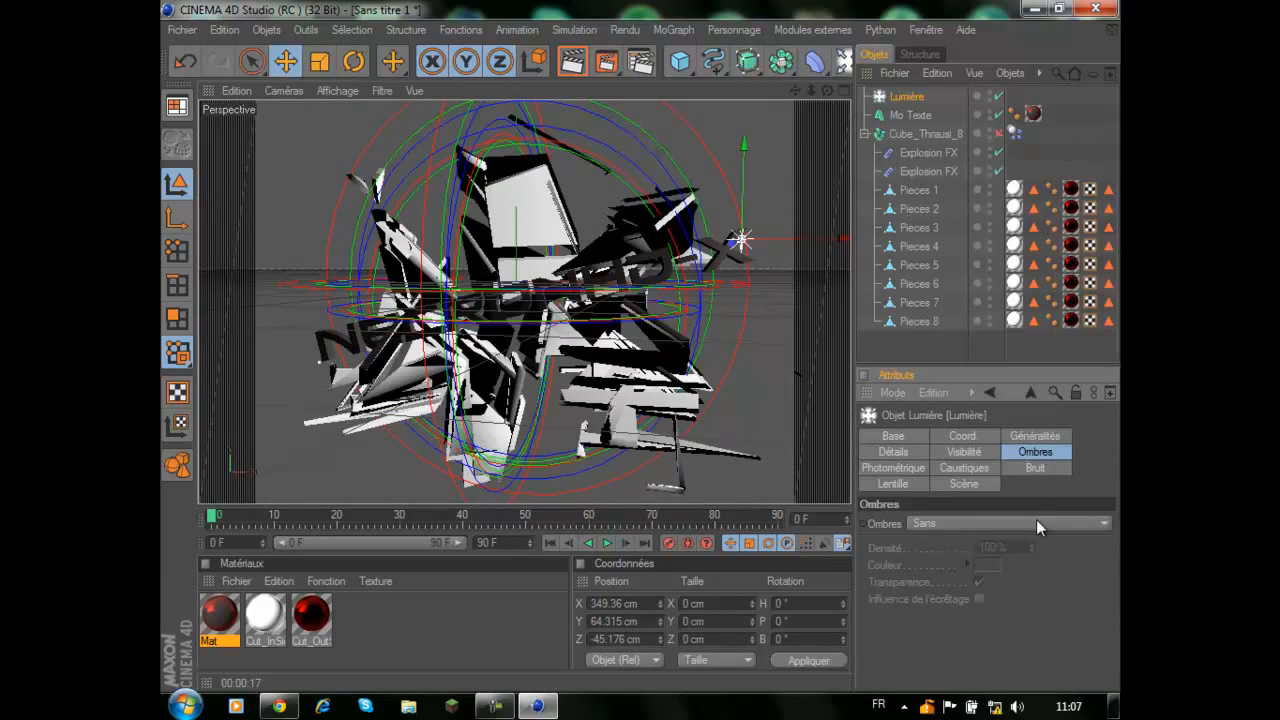
left_click(903, 485)
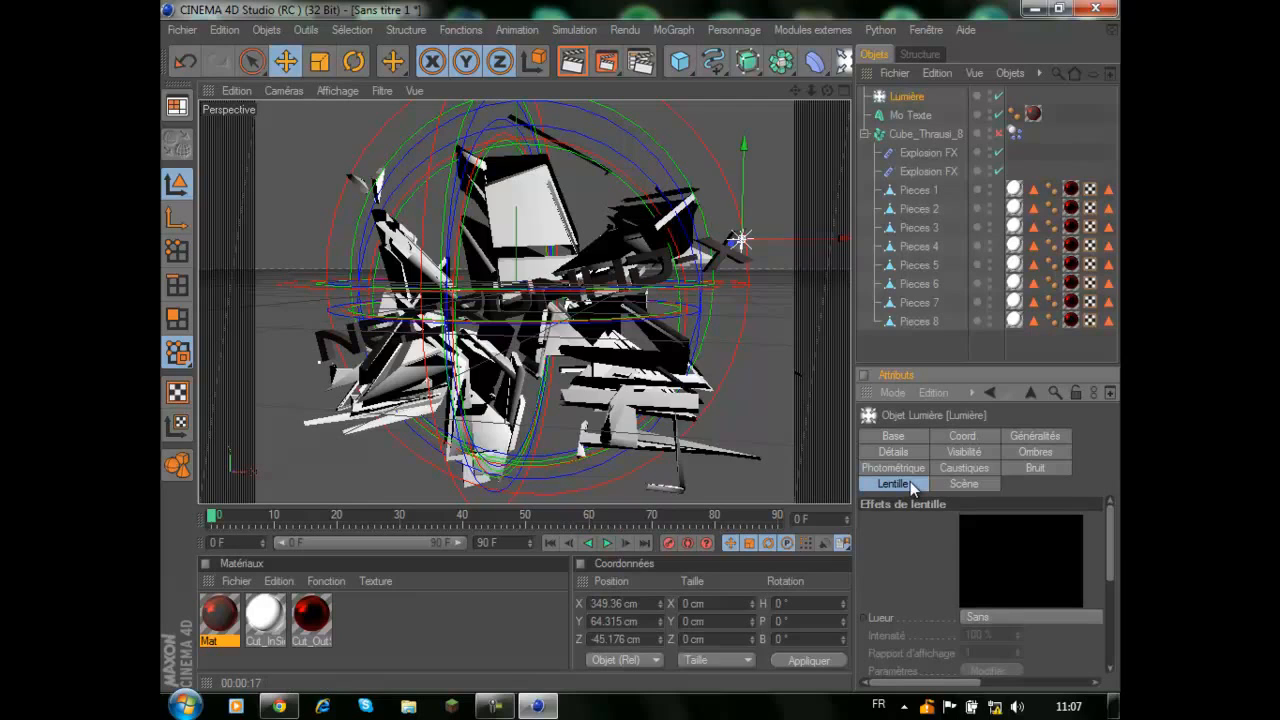
left_click(1003, 616)
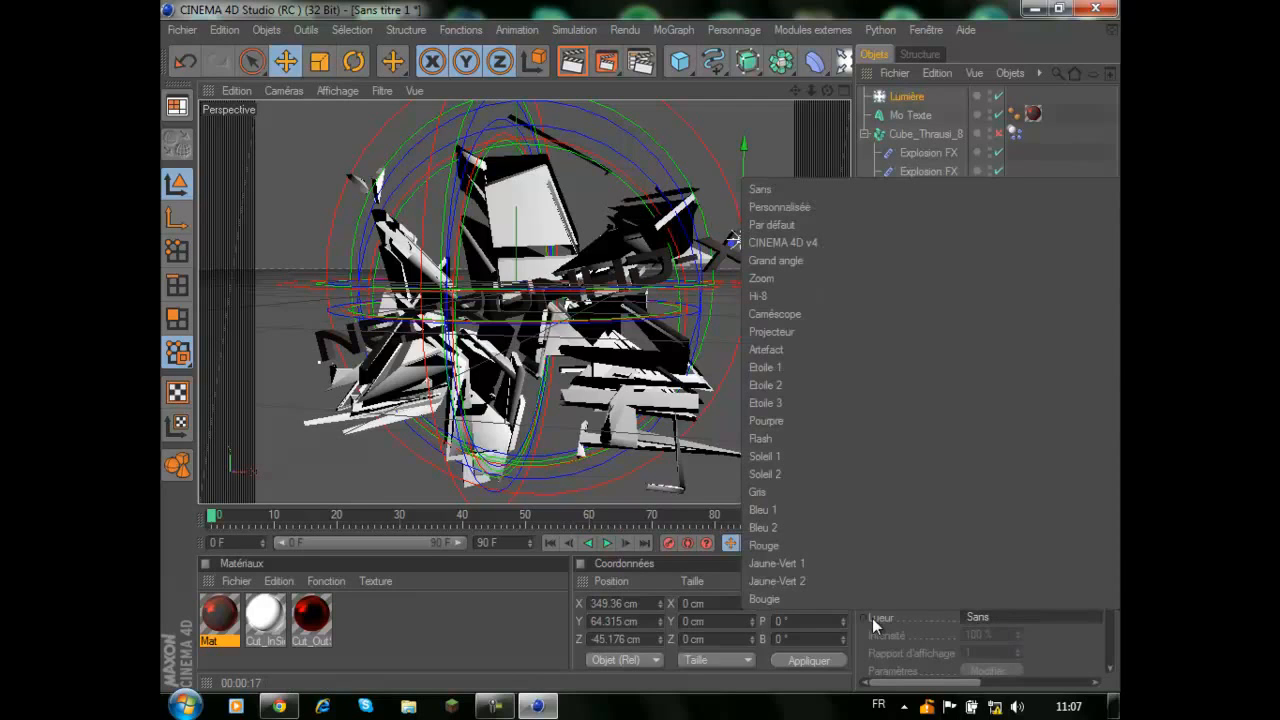
left_click(816, 420)
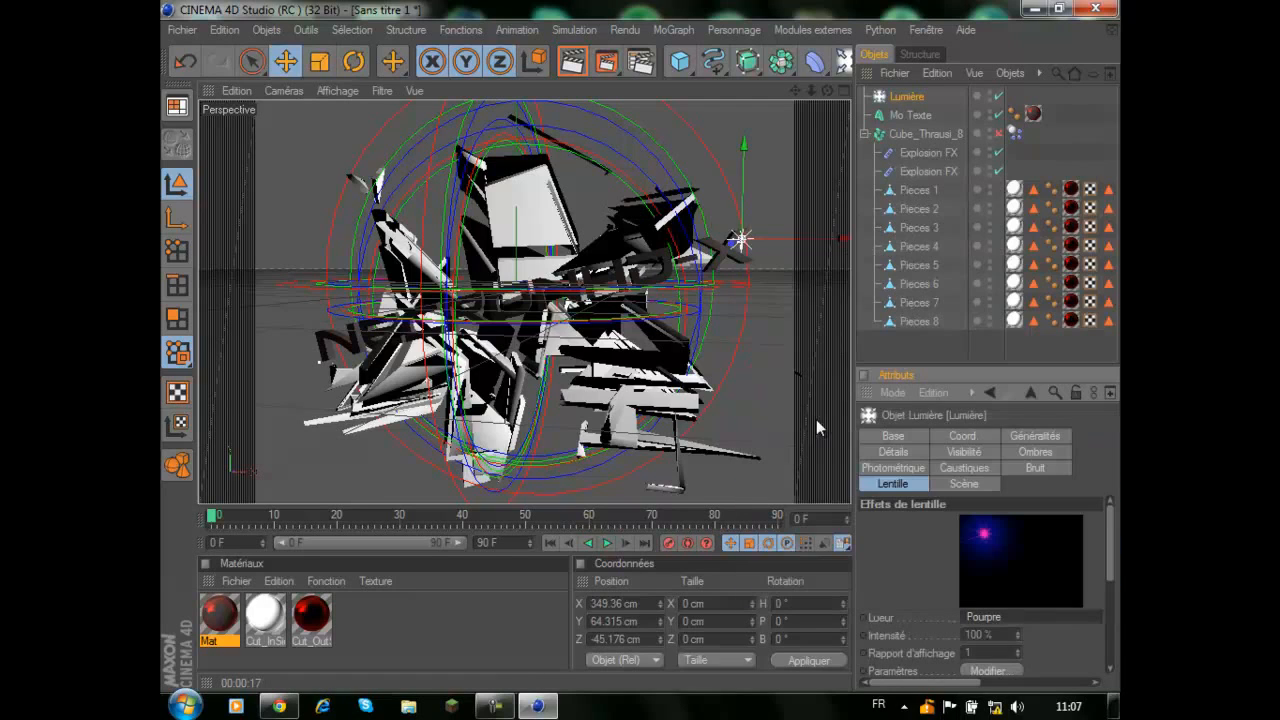
left_click(987, 671)
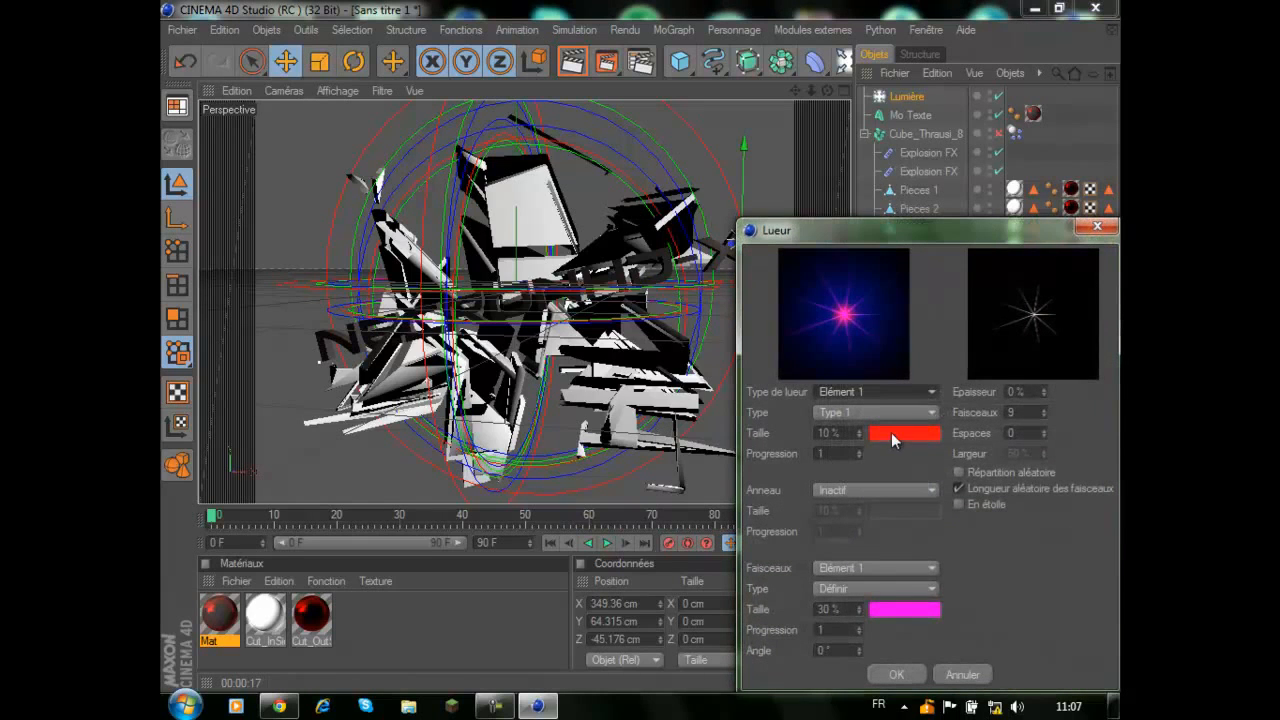
Step: Try white, R 255, V 255, B 255, for both the beam (Faisceaux) colour and the glow element colour
left_click(926, 614)
left_click_drag(897, 553, 745, 476)
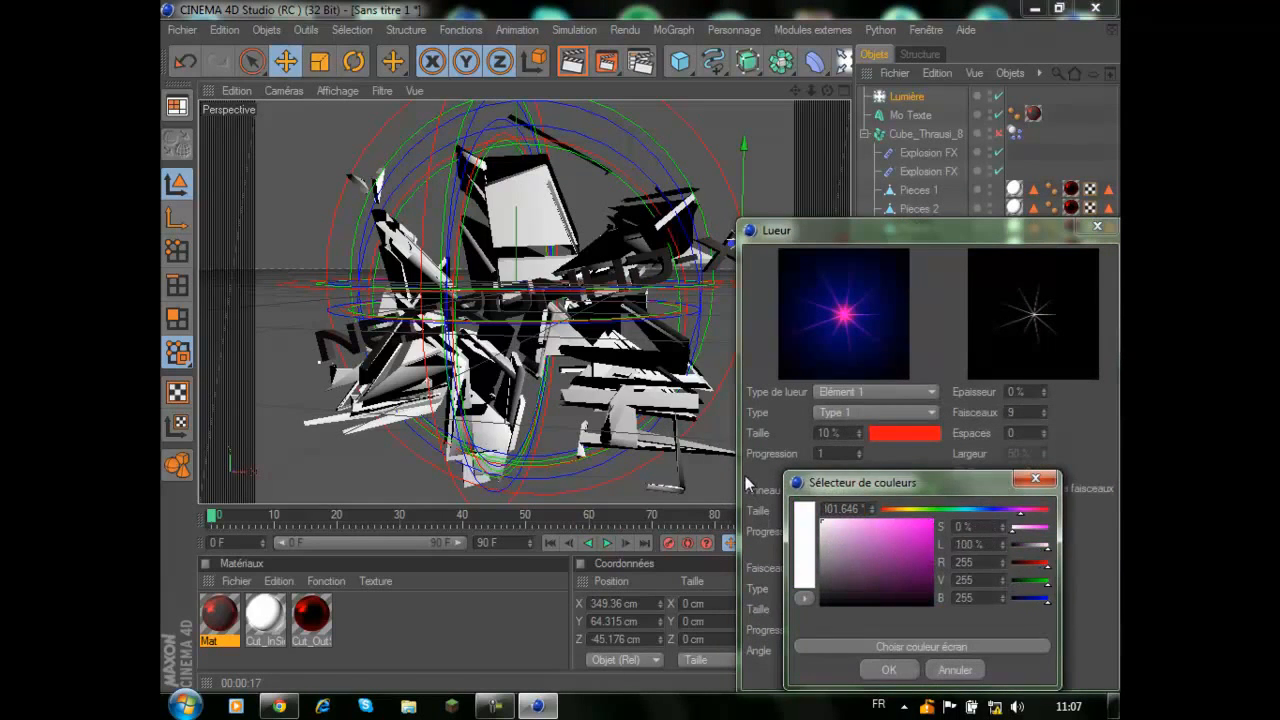
left_click(893, 674)
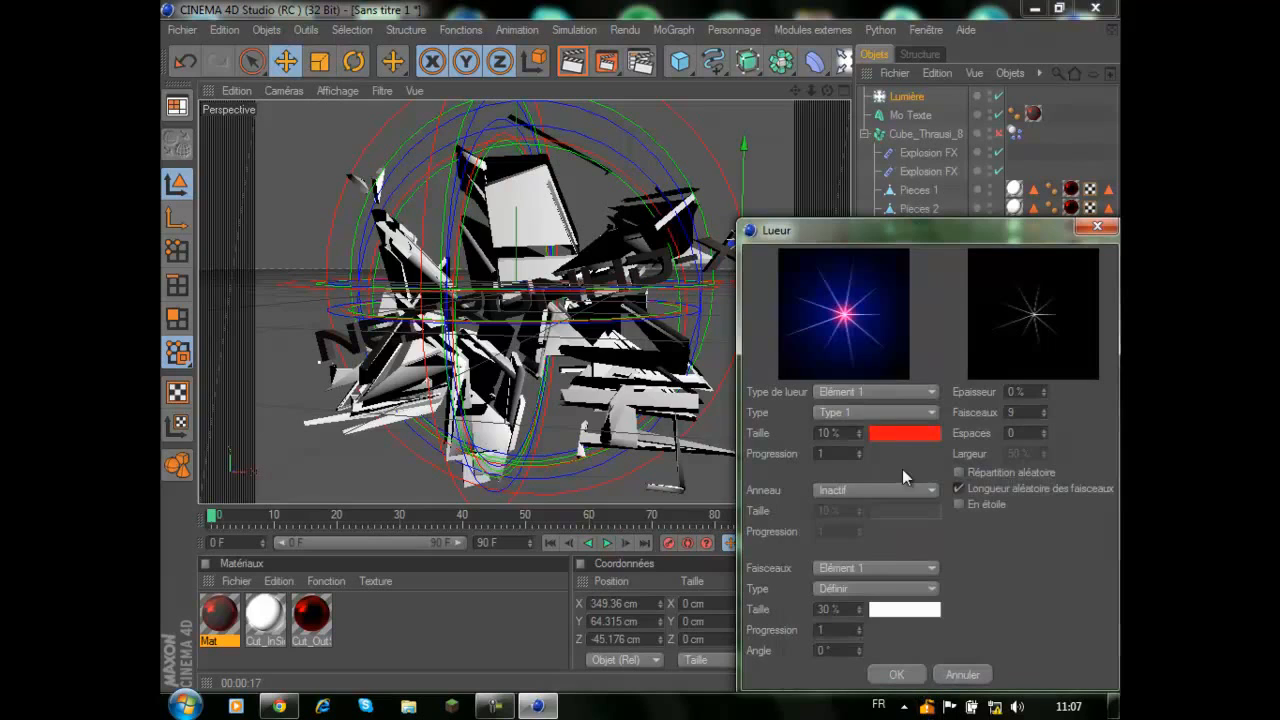
left_click(890, 434)
left_click_drag(885, 439, 743, 338)
left_click(871, 520)
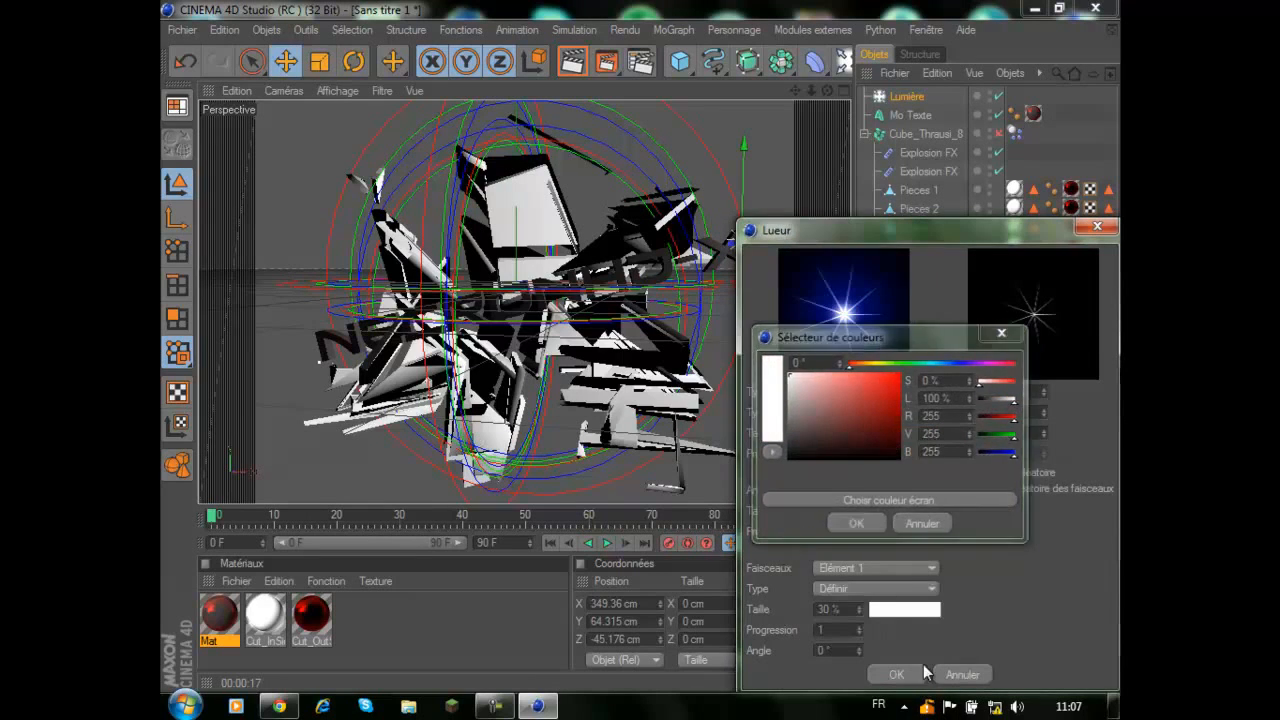
Step: Set both the beam colour and the glow element colour to red and accept the glow settings
left_click(912, 616)
left_click(889, 669)
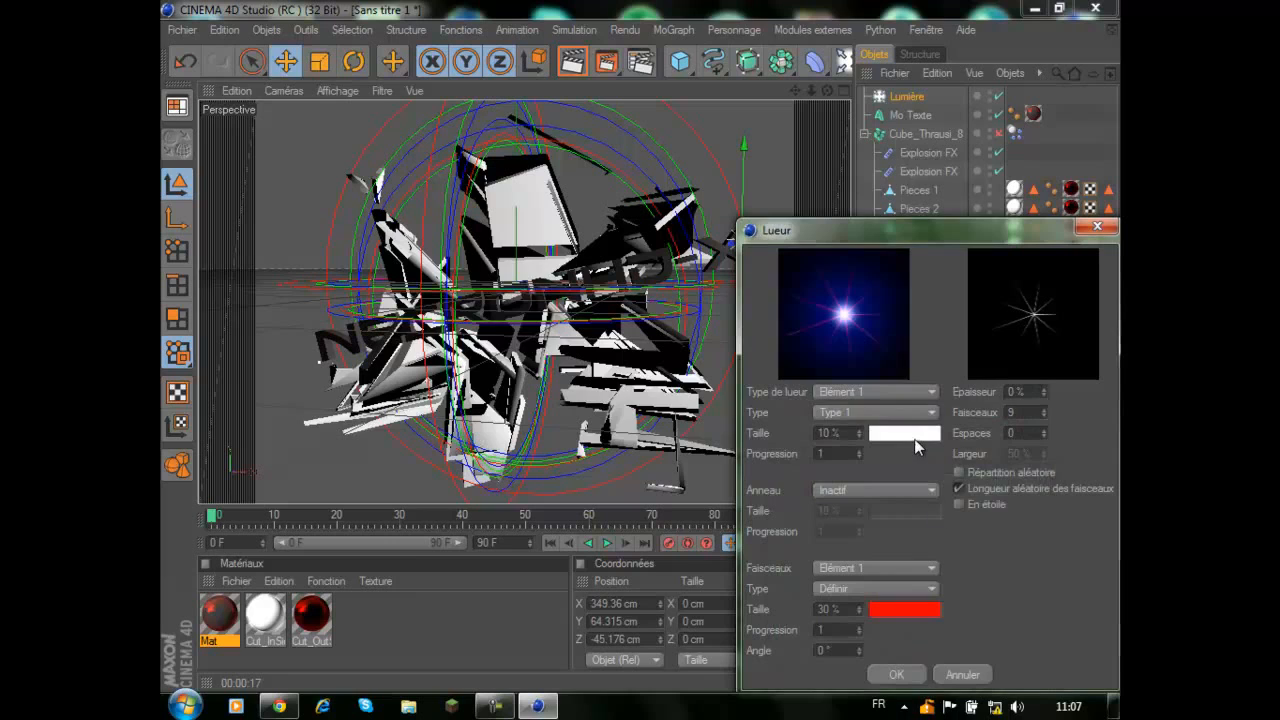
left_click(914, 439)
left_click(880, 528)
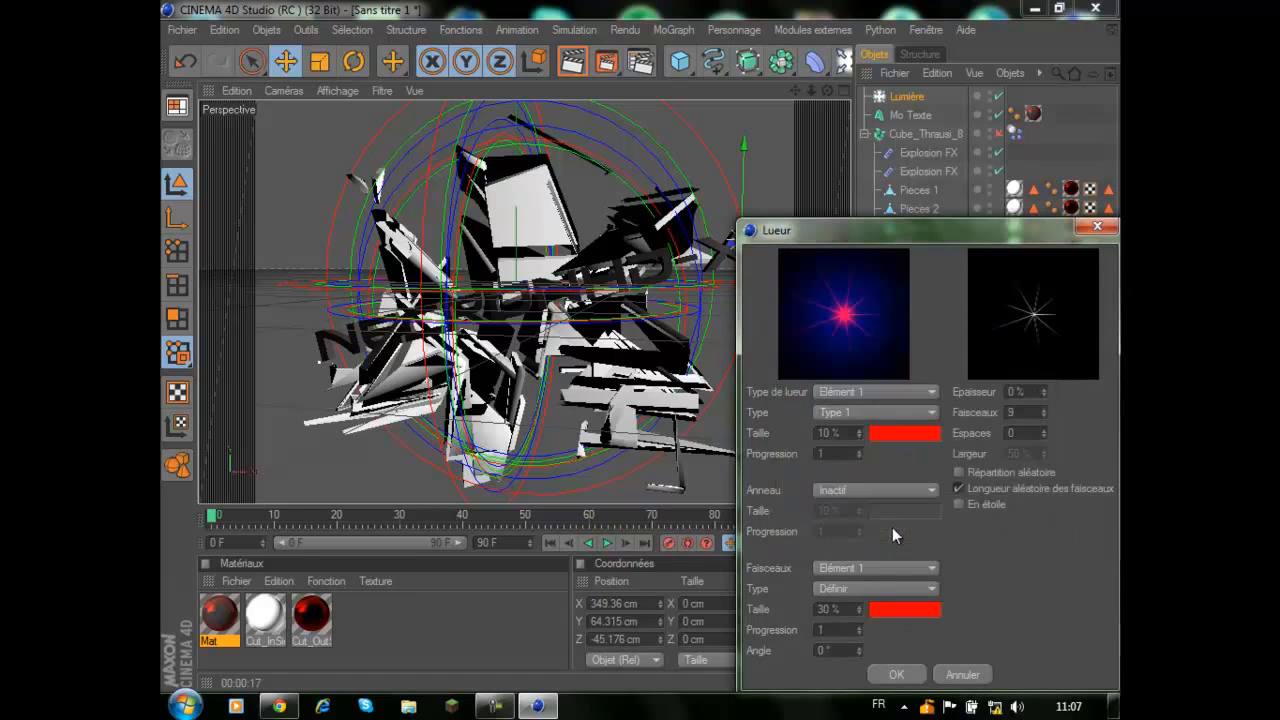
left_click(893, 674)
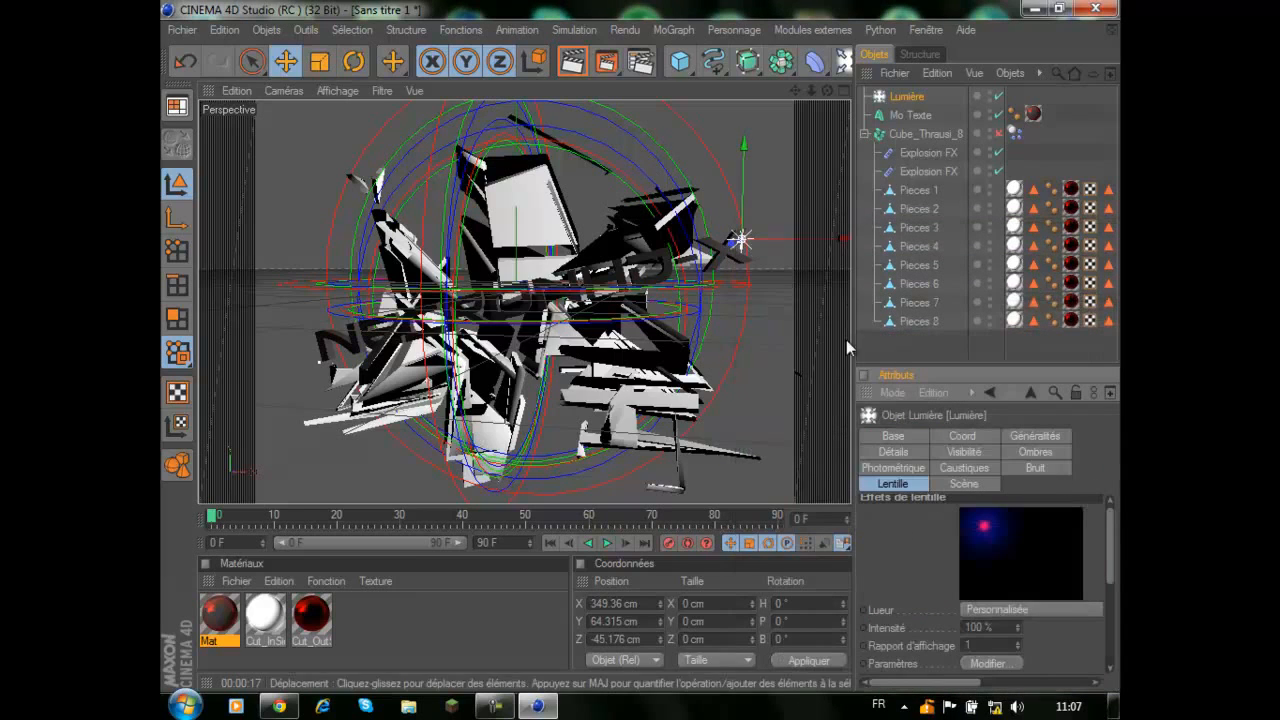
Step: Add a second Omni light and place it in front of the title at about X 48, Y -35, Z -372 cm
left_click(848, 70)
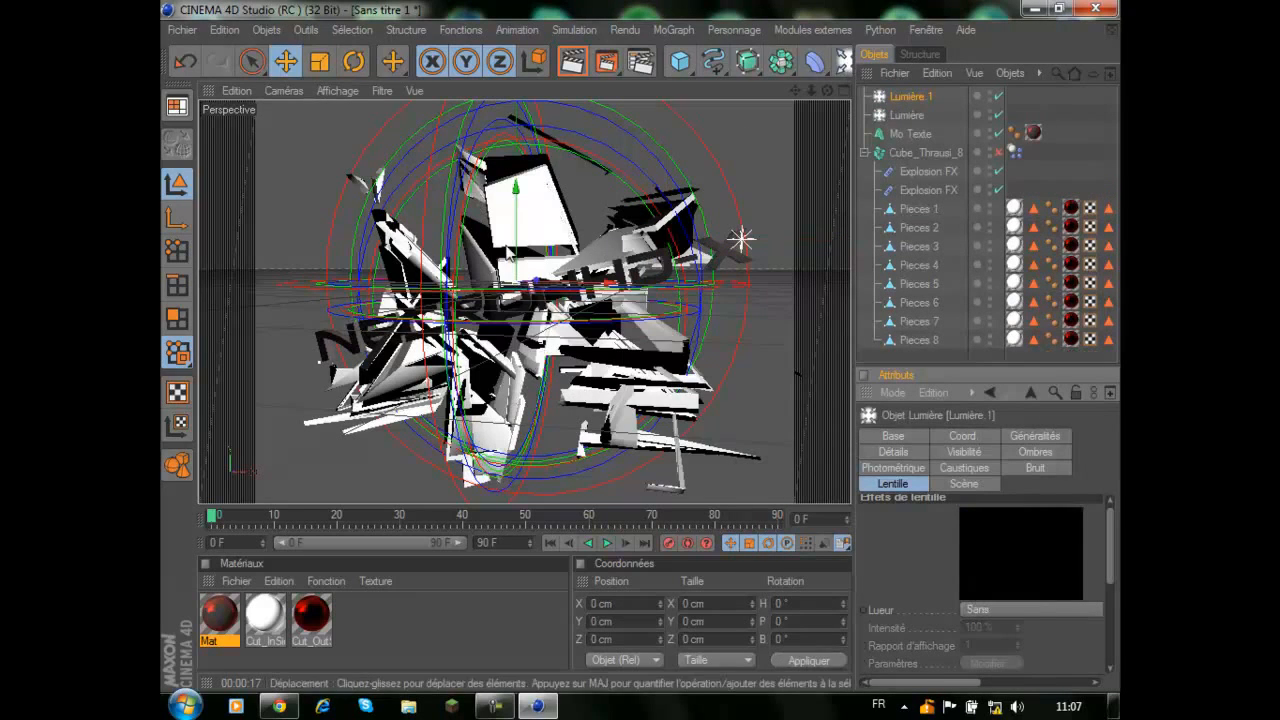
left_click_drag(561, 292, 522, 360)
left_click_drag(642, 345, 610, 245)
left_click_drag(543, 304, 488, 319)
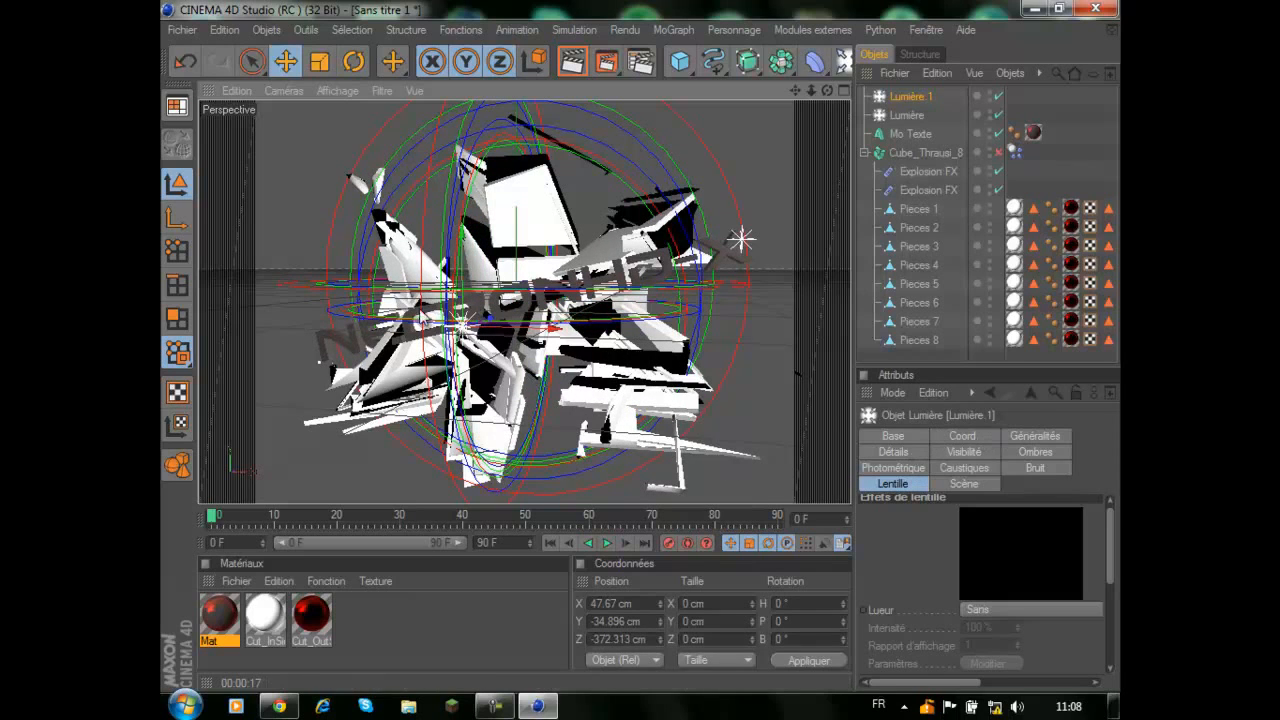
Step: Set the second light's intensity to 70 %
left_click(1051, 440)
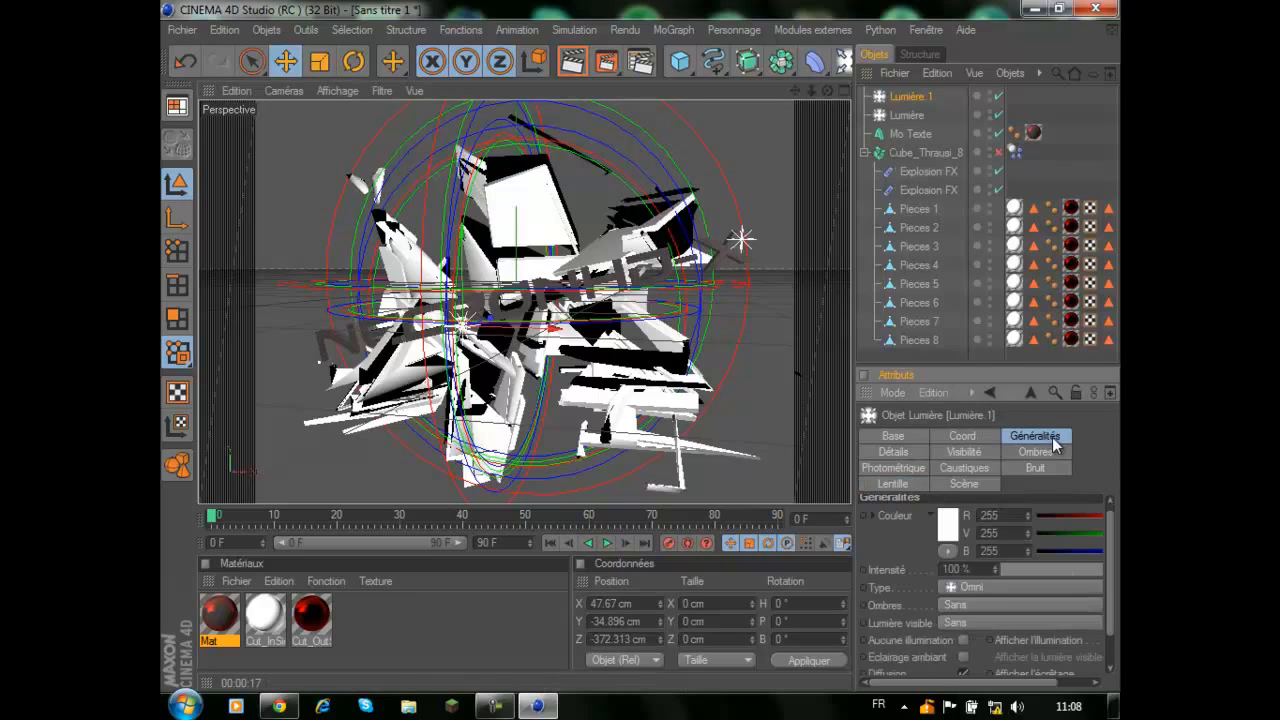
double_click(980, 568)
type("70")
key("Return")
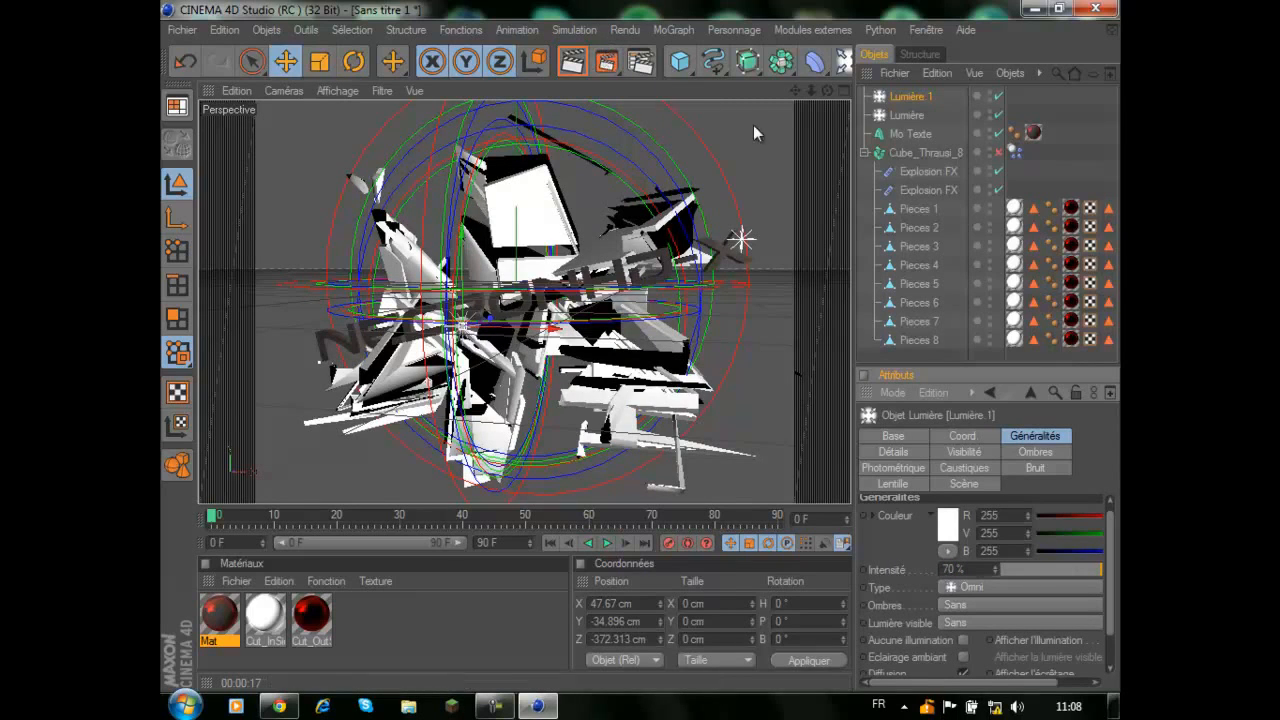
Step: Shift the first light to about X 348, Y 63, Z -46 cm and render the scene in the Visualiseur
left_click(741, 240)
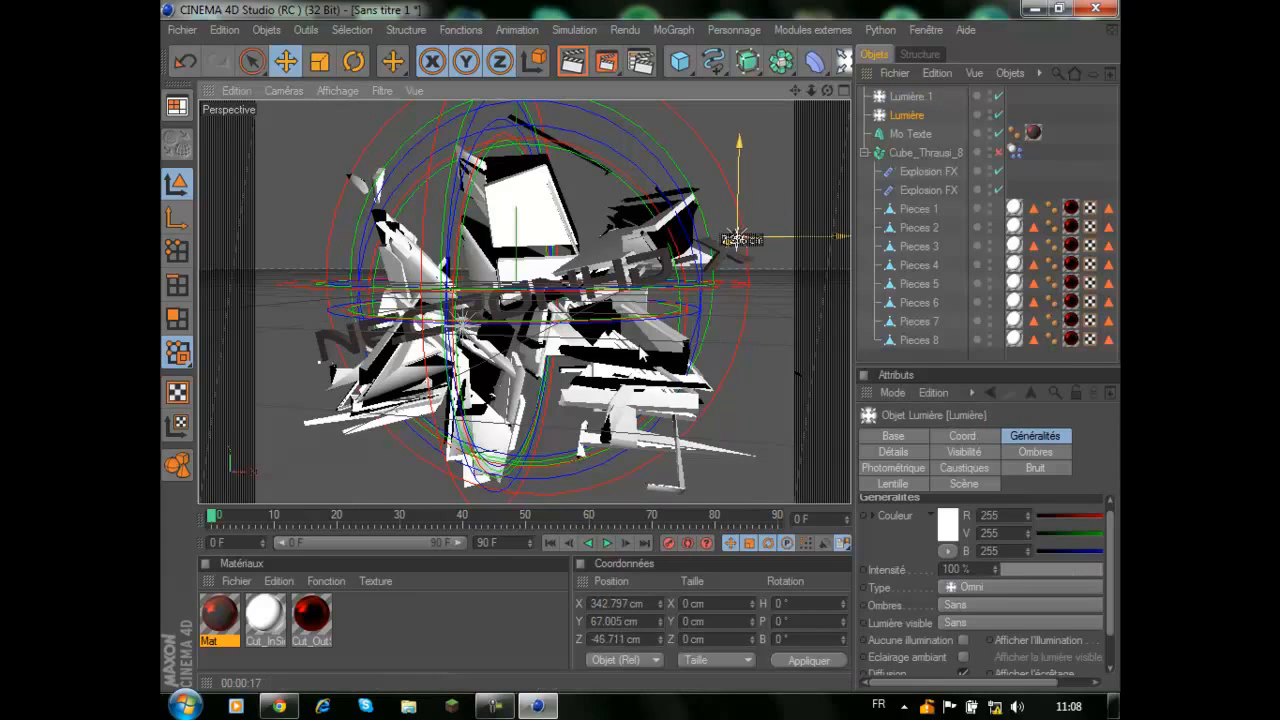
left_click_drag(741, 237, 741, 240)
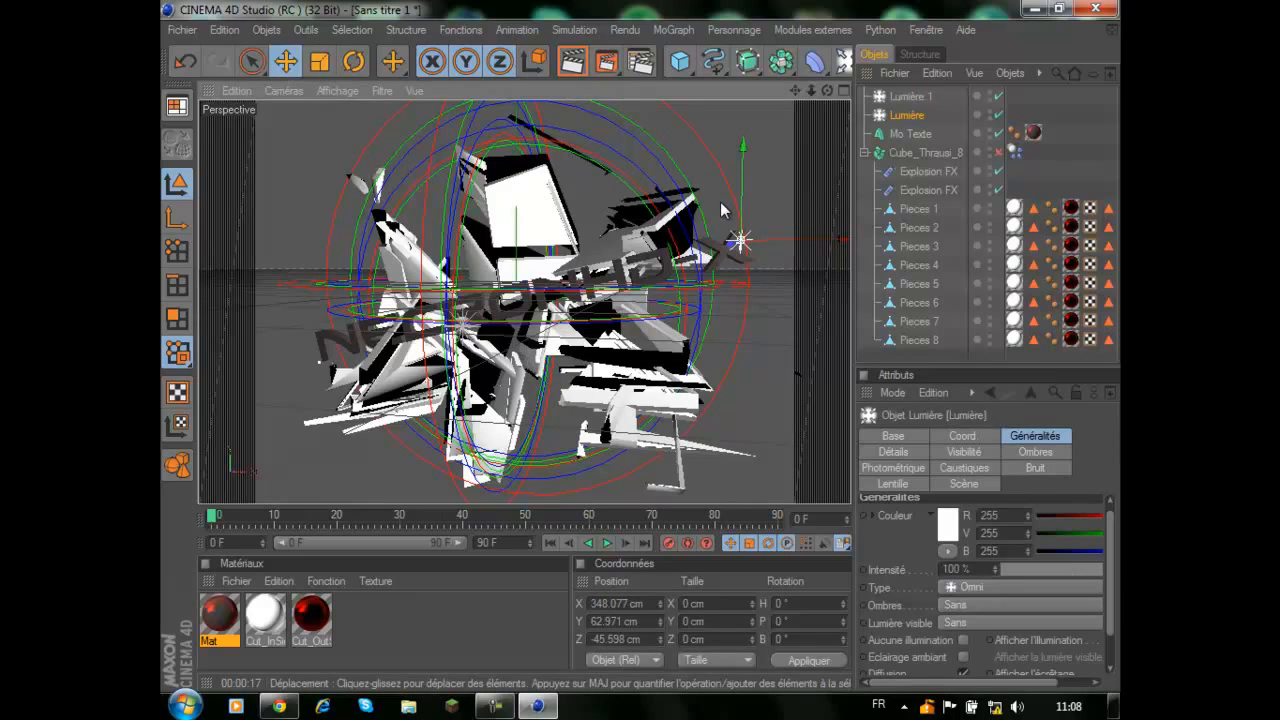
left_click(606, 63)
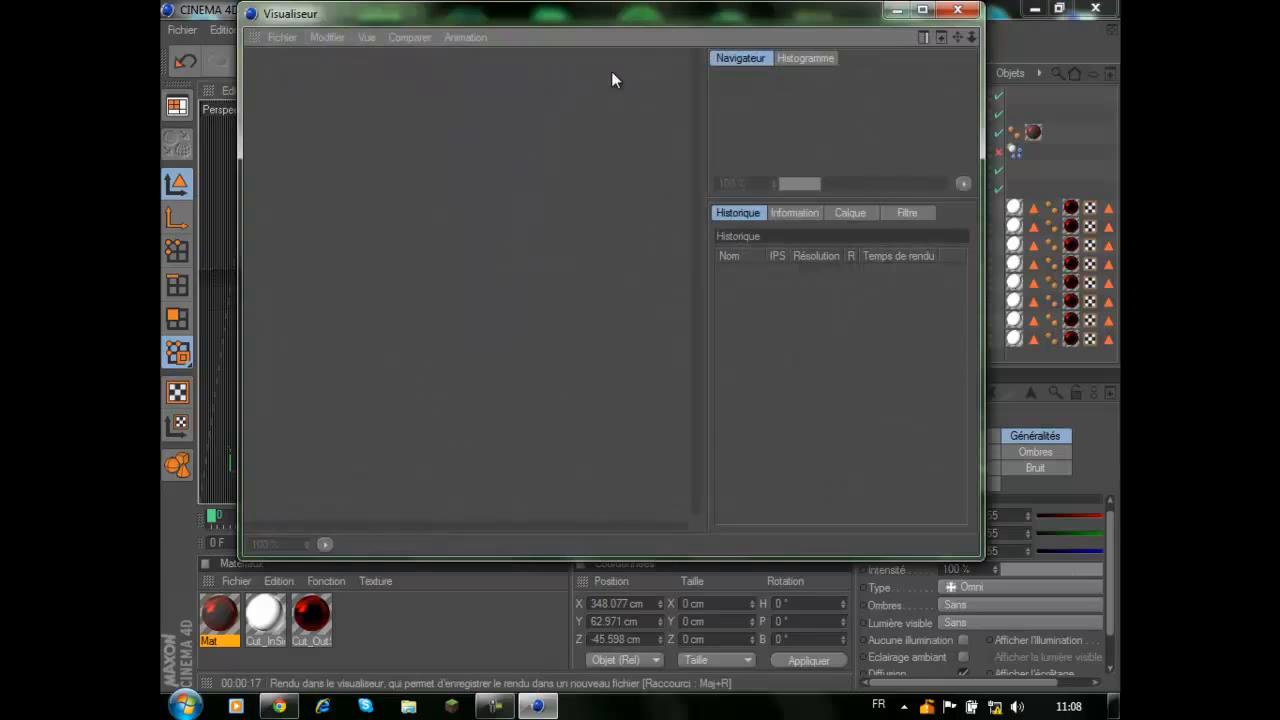